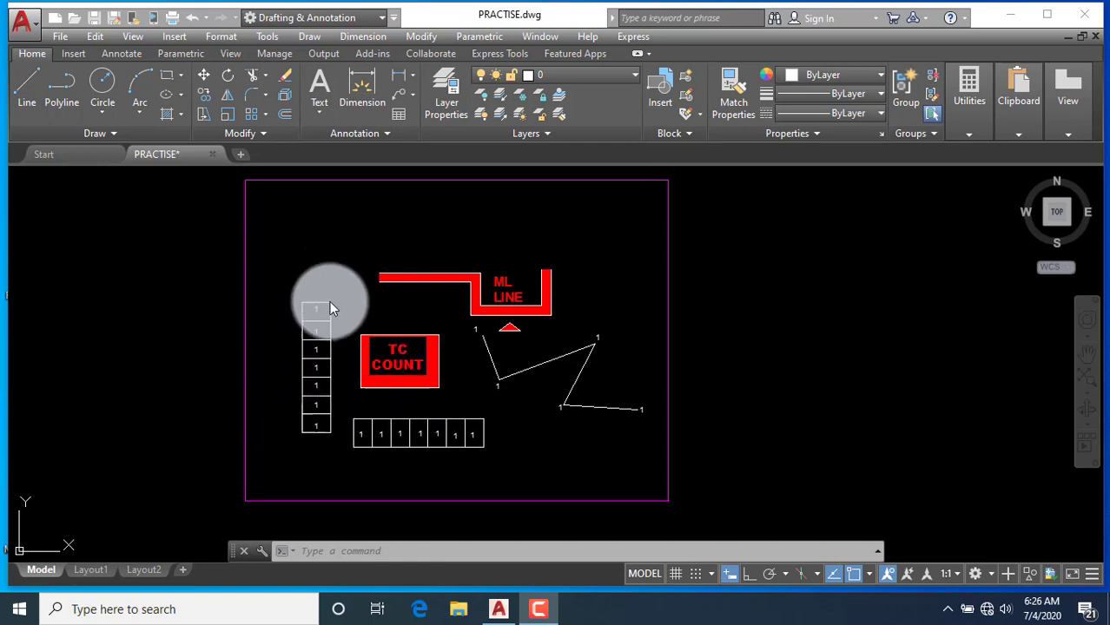
Window-select the vertical column of seven 1 cells
scroll(310, 446, up, 2)
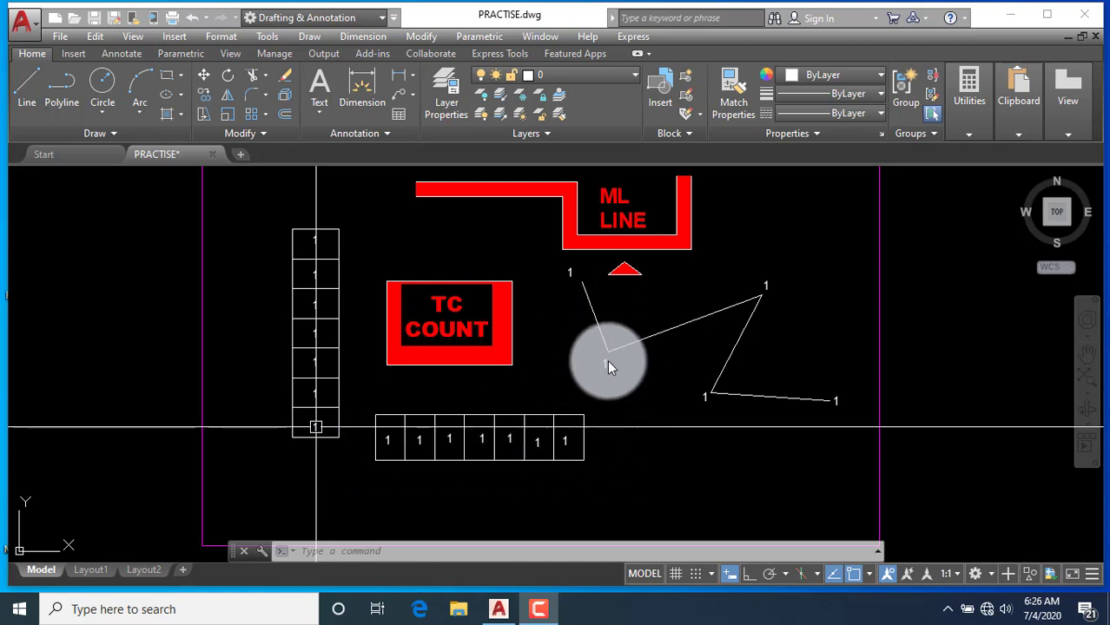
scroll(291, 372, down, 2)
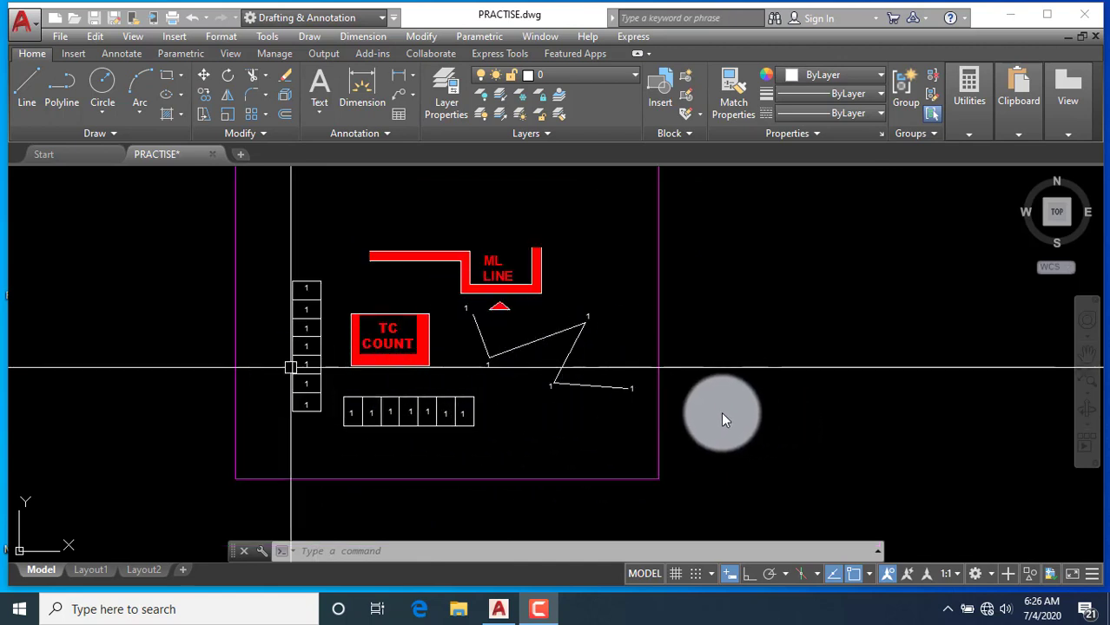
scroll(274, 378, up, 2)
click(352, 448)
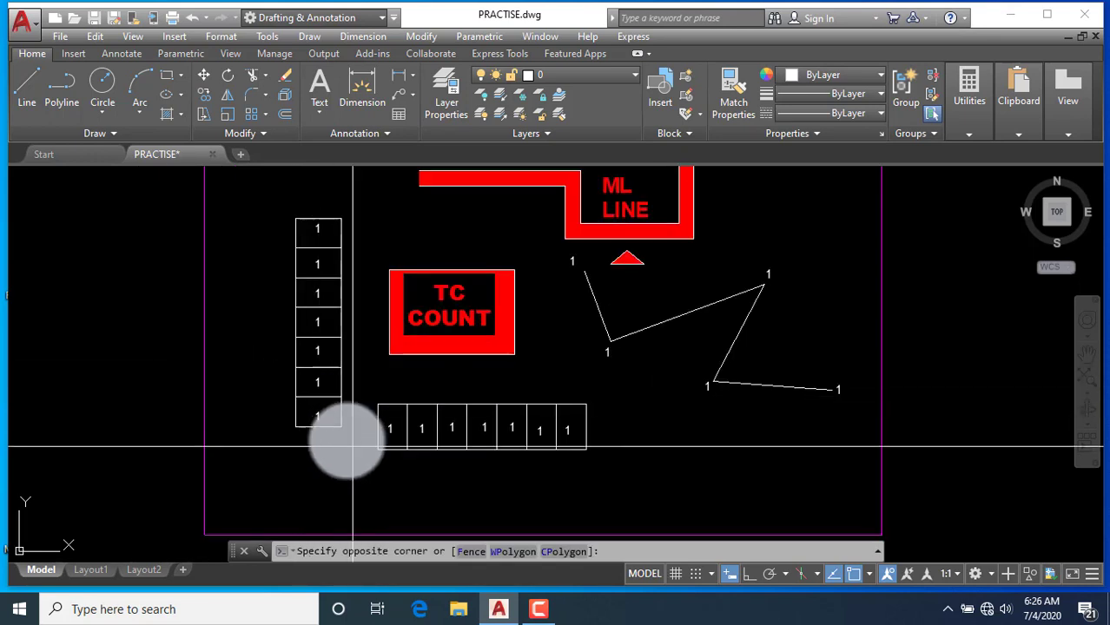
click(227, 206)
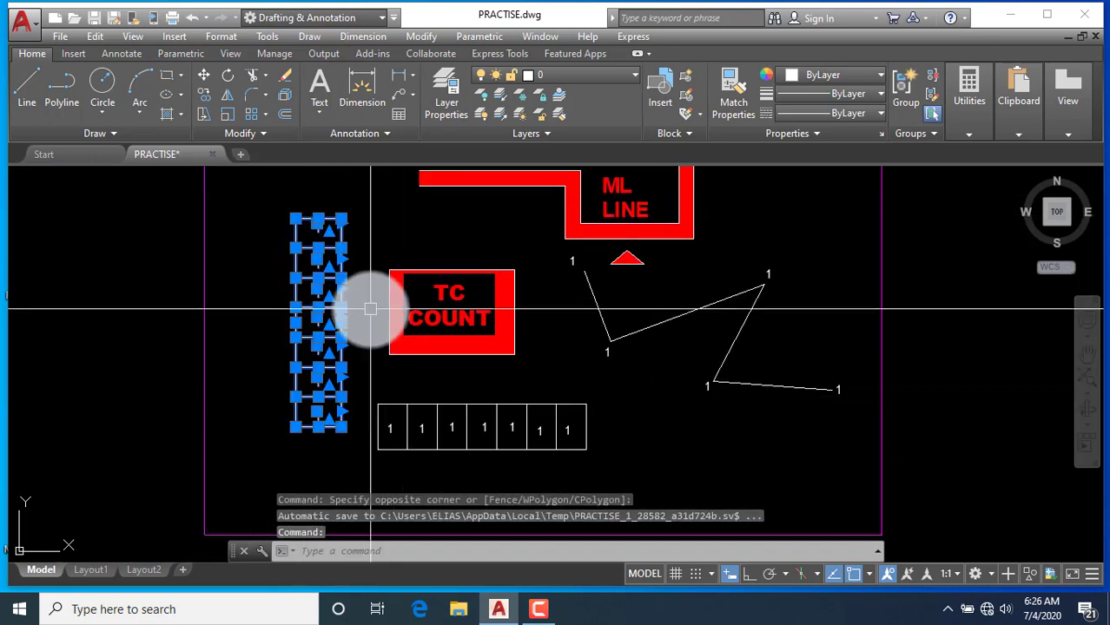
Copy the column with CO to a spot right of the magenta border
text(o)
key(Return)
scroll(314, 417, down, 1)
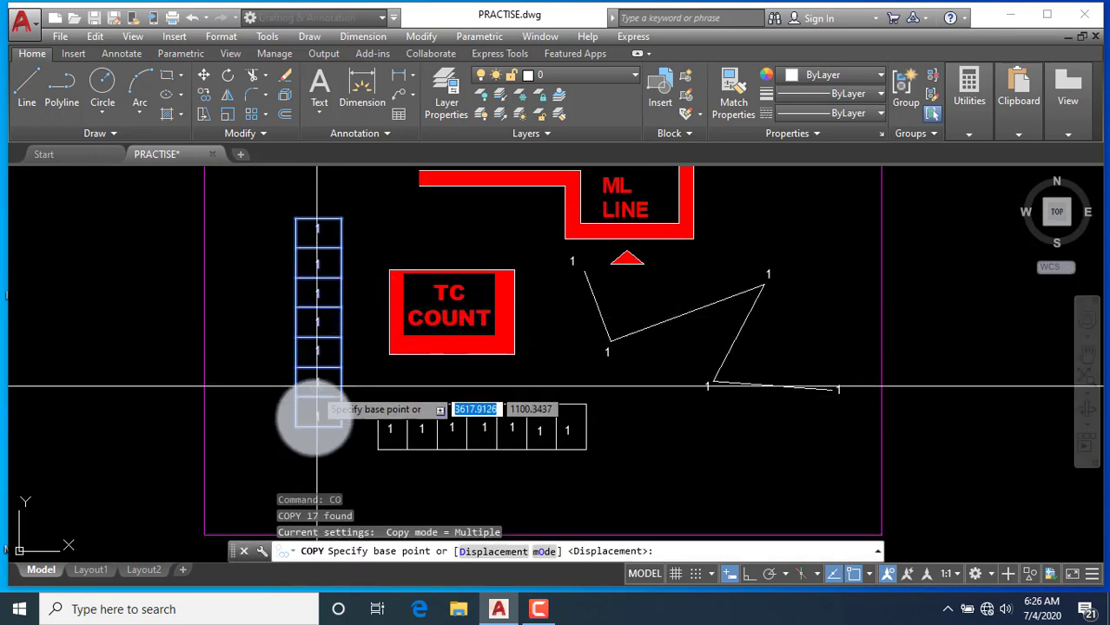
scroll(315, 435, down, 1)
click(277, 407)
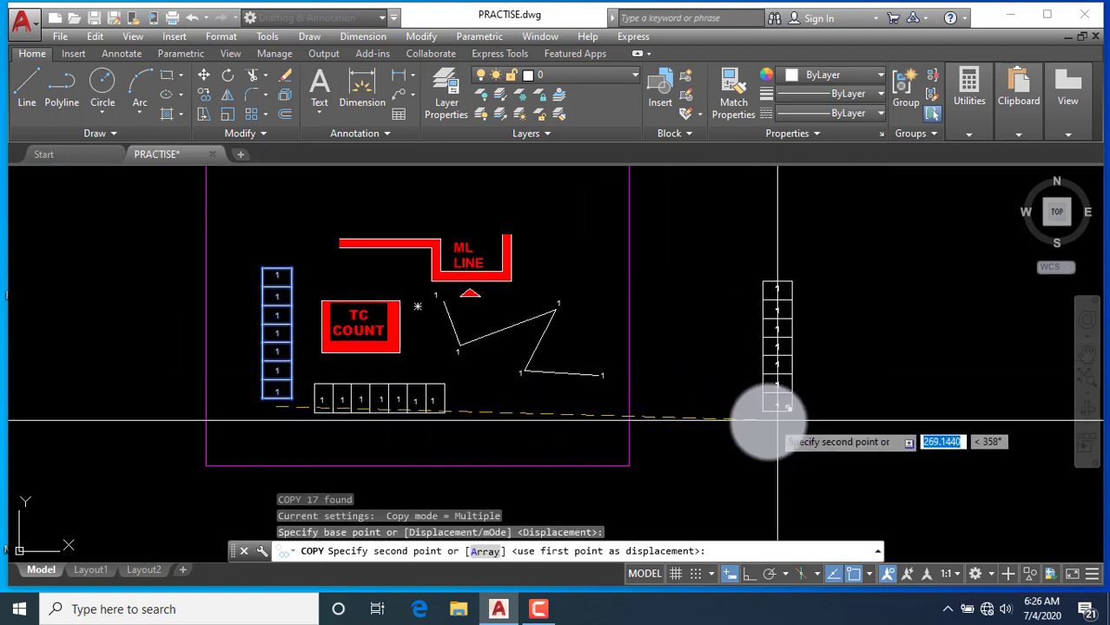
click(768, 420)
key(Escape)
scroll(747, 382, up, 2)
scroll(781, 369, down, 2)
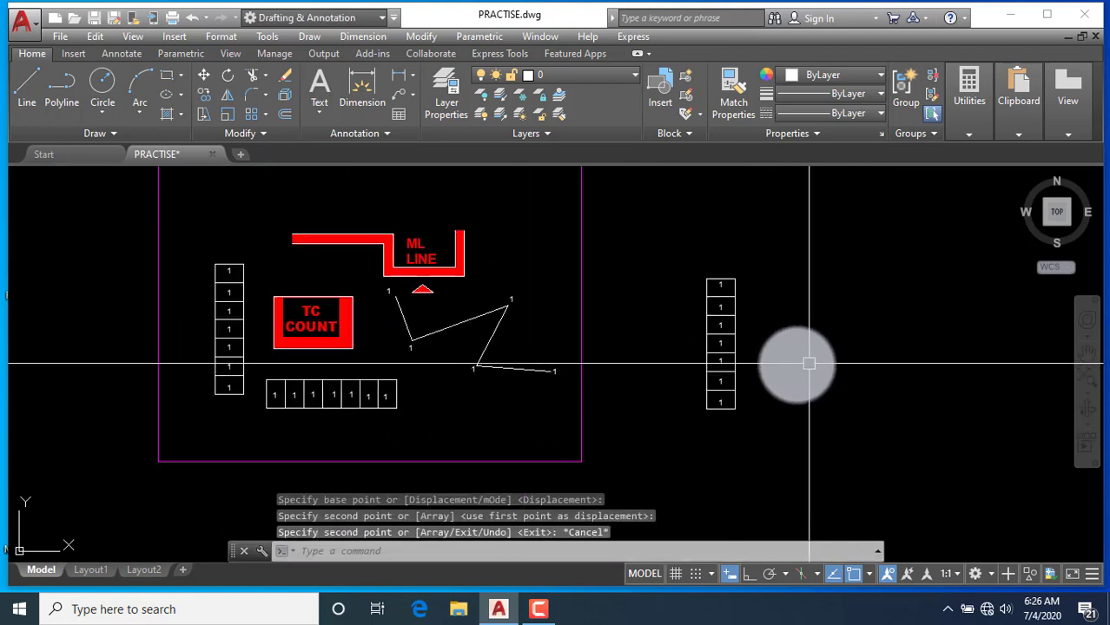
scroll(755, 347, up, 2)
scroll(677, 347, up, 1)
text(T)
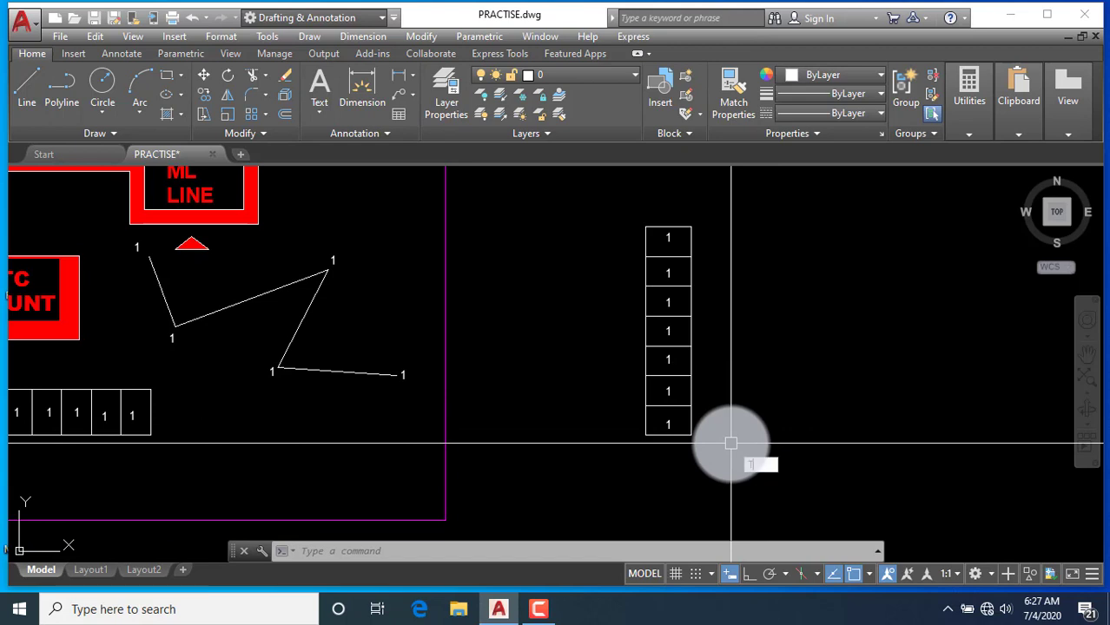
Renumber the copied column's cells 1 to 7 with TCOUNT, sorted by Y, overwriting the text
text(c)
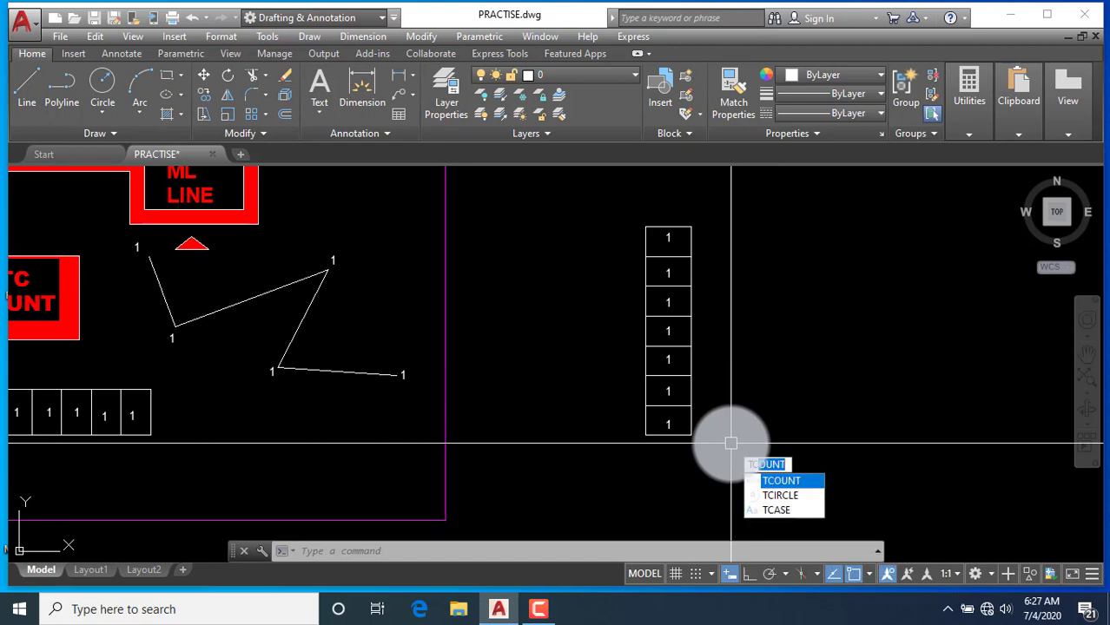
click(784, 483)
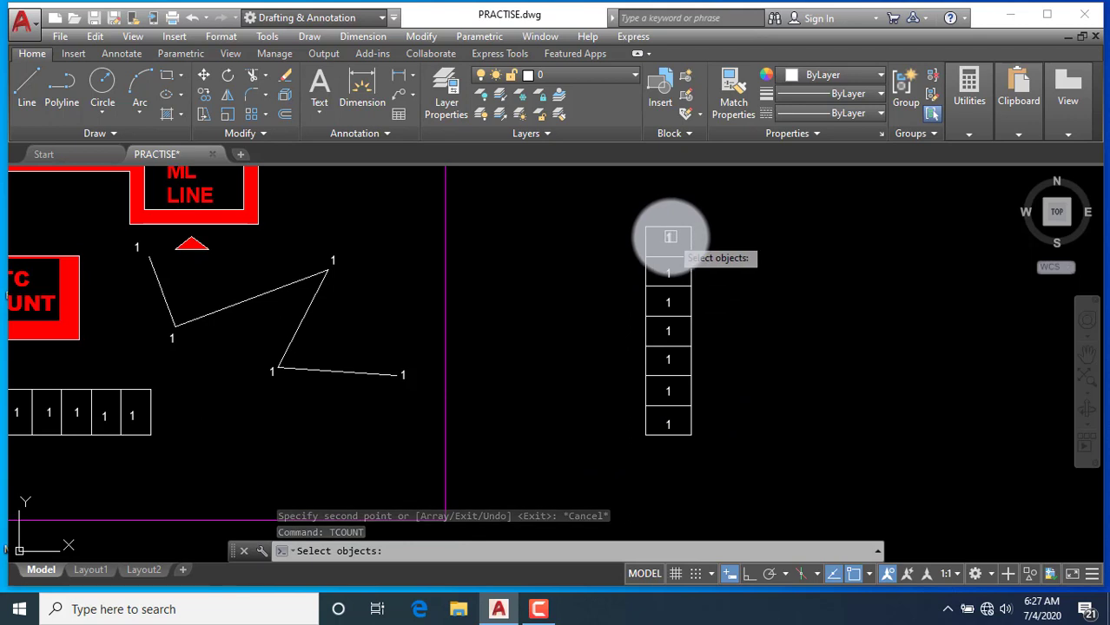
click(667, 238)
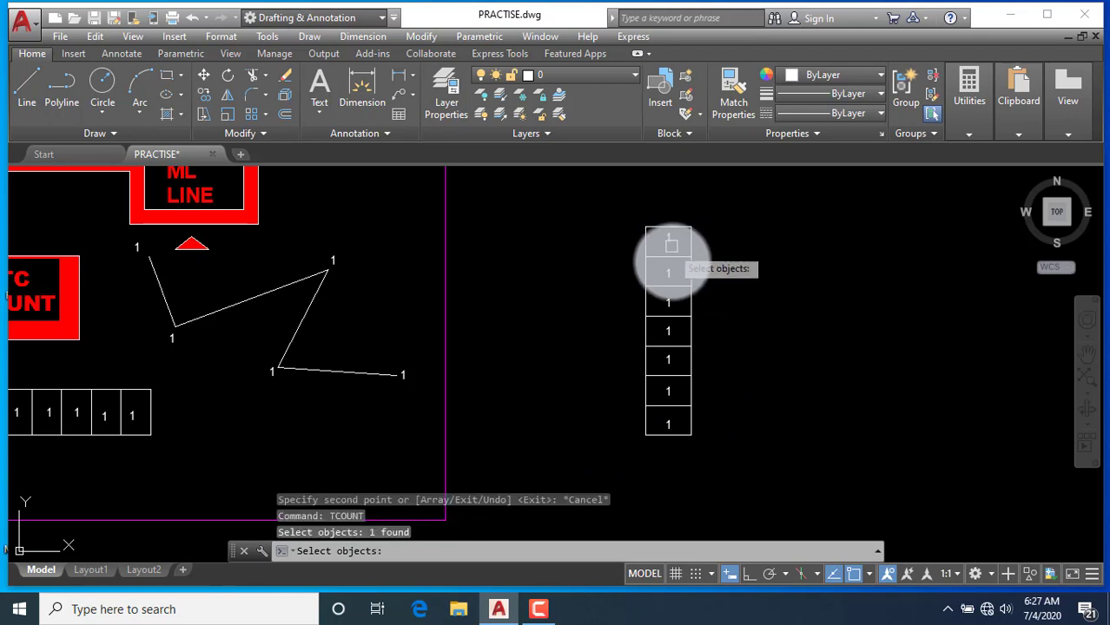
click(668, 272)
click(671, 300)
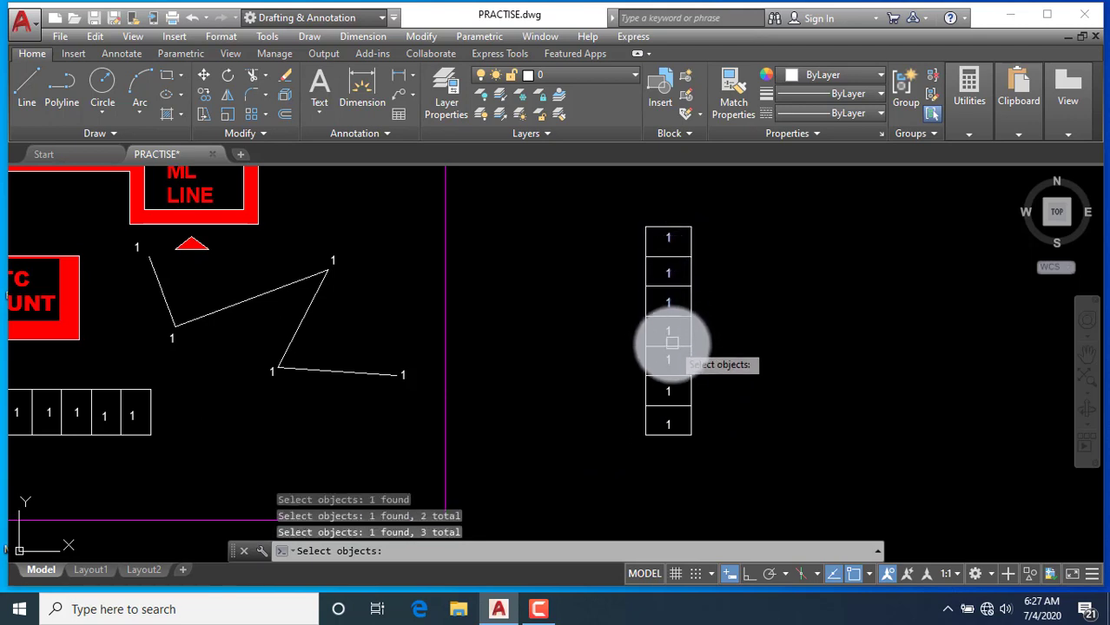
click(671, 363)
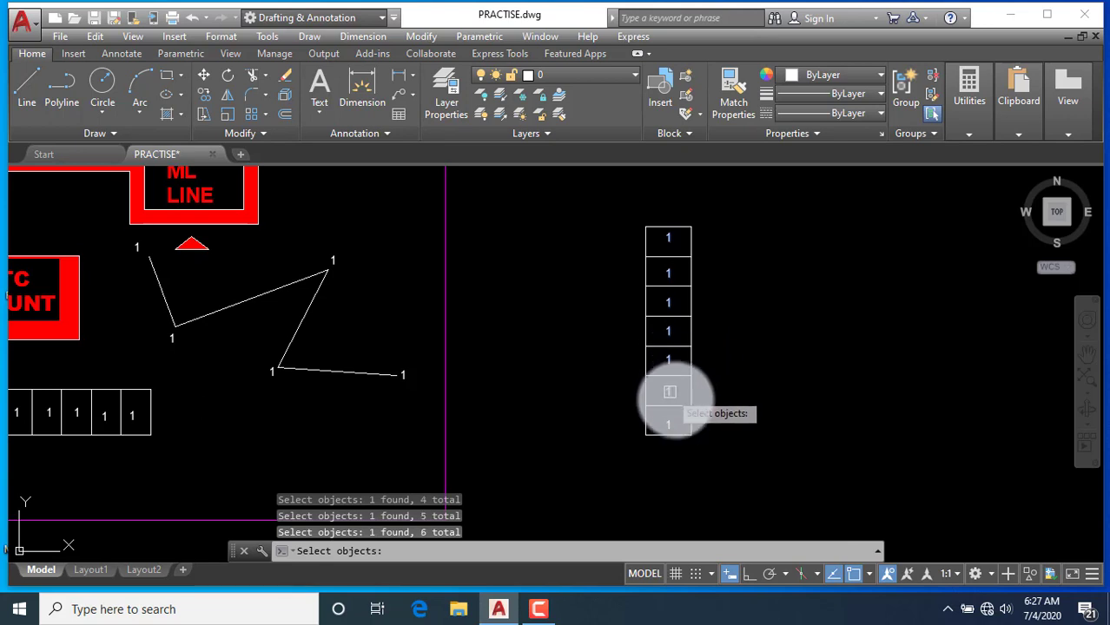
click(667, 423)
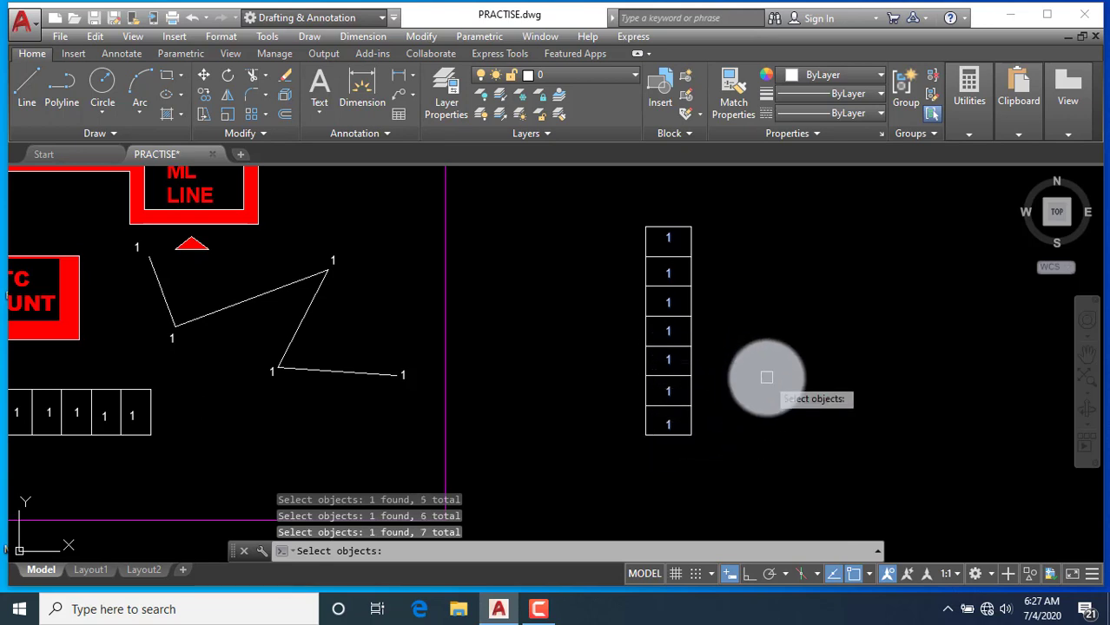
right_click(767, 377)
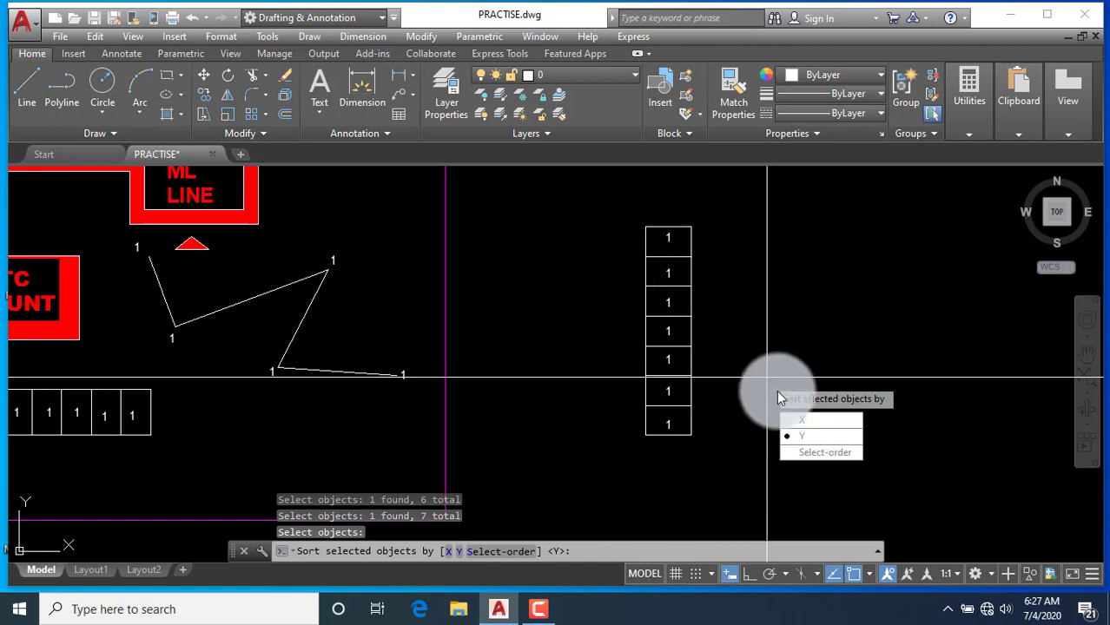
click(801, 436)
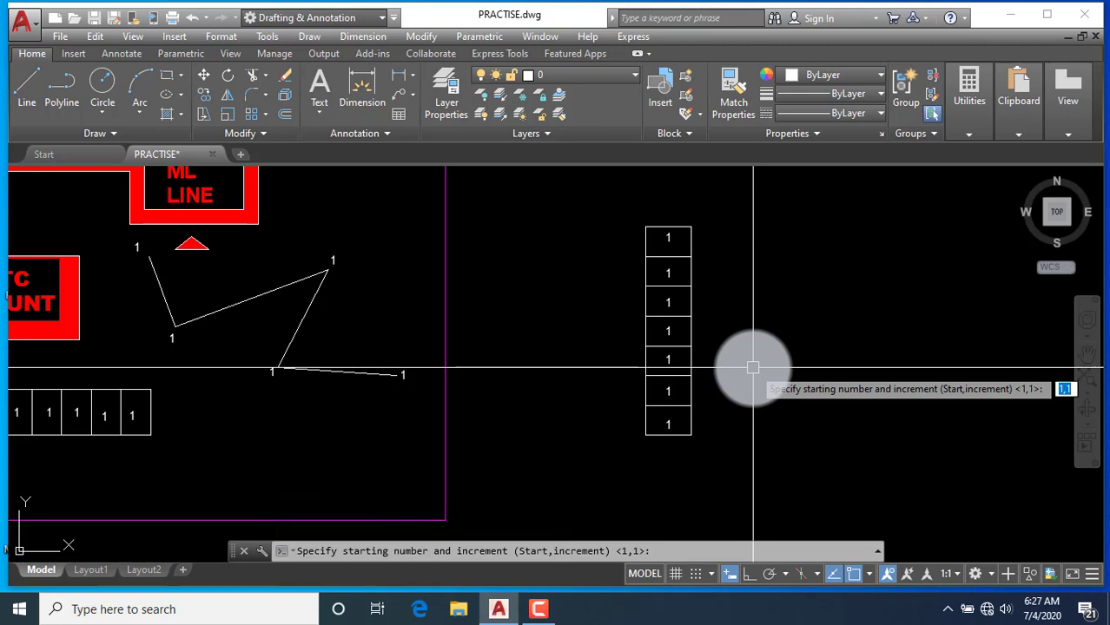
key(Return)
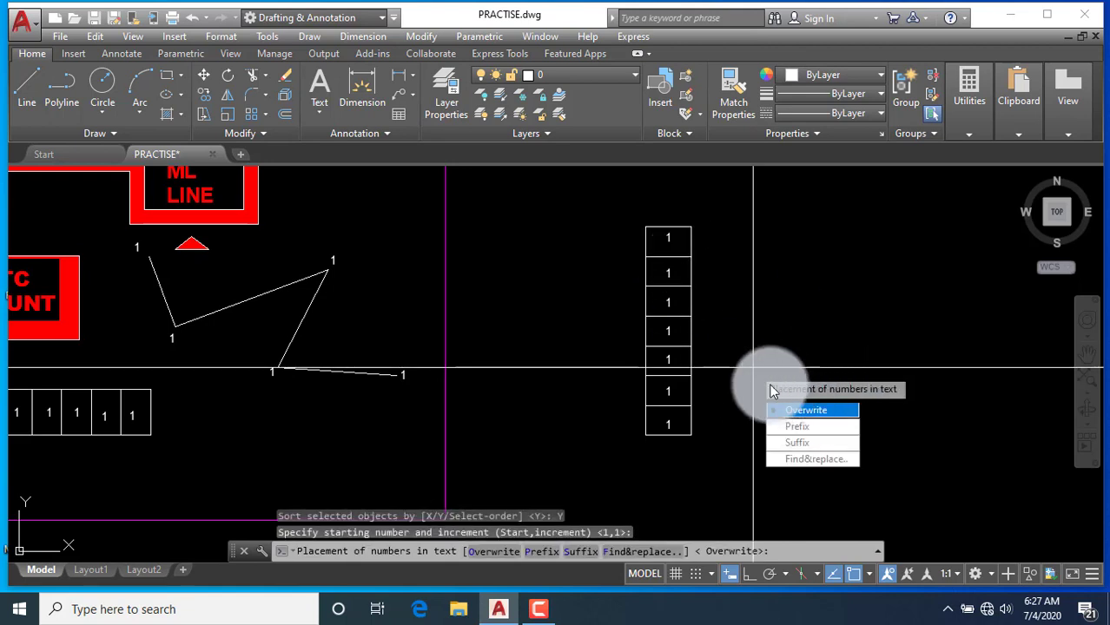
click(828, 411)
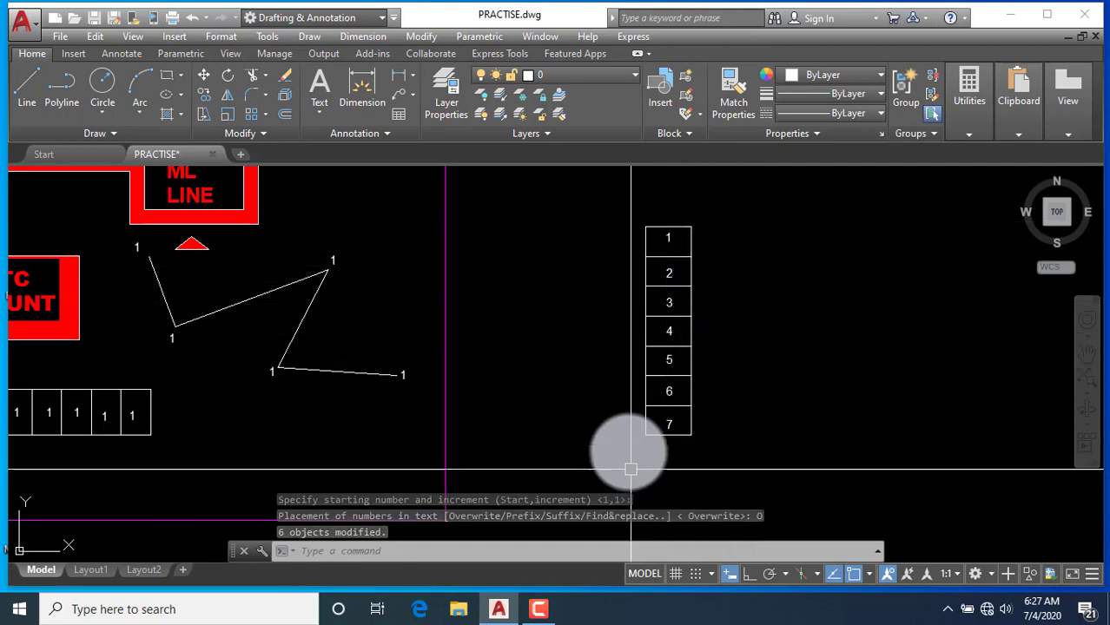
middle_drag(594, 307, 545, 247)
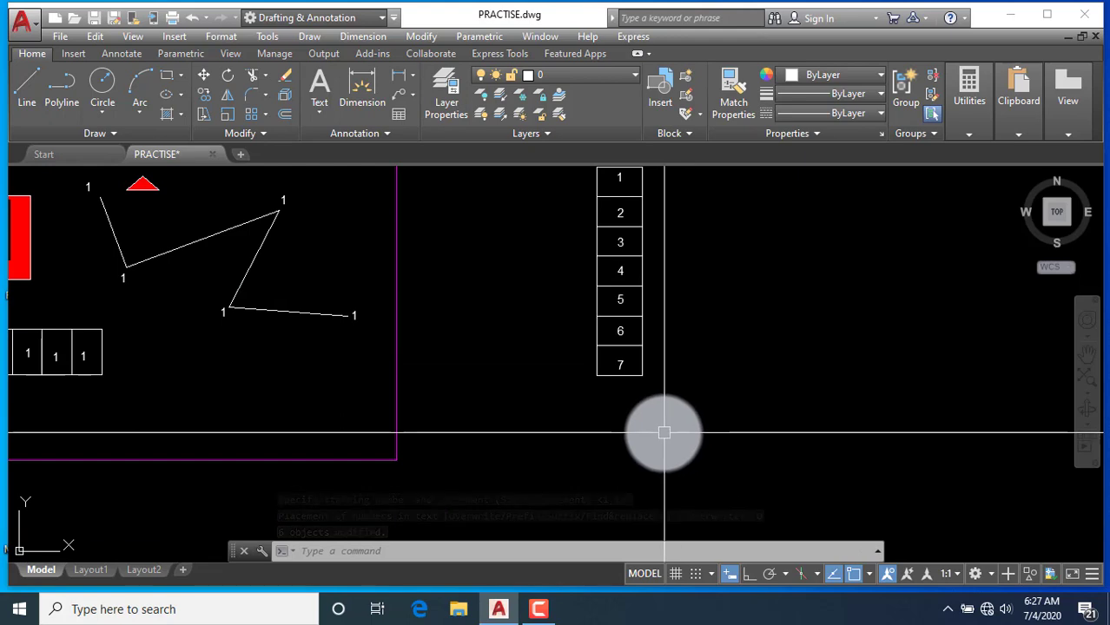
Window-select the horizontal row of seven 1 cells
scroll(636, 337, down, 2)
scroll(664, 297, up, 4)
scroll(614, 279, down, 2)
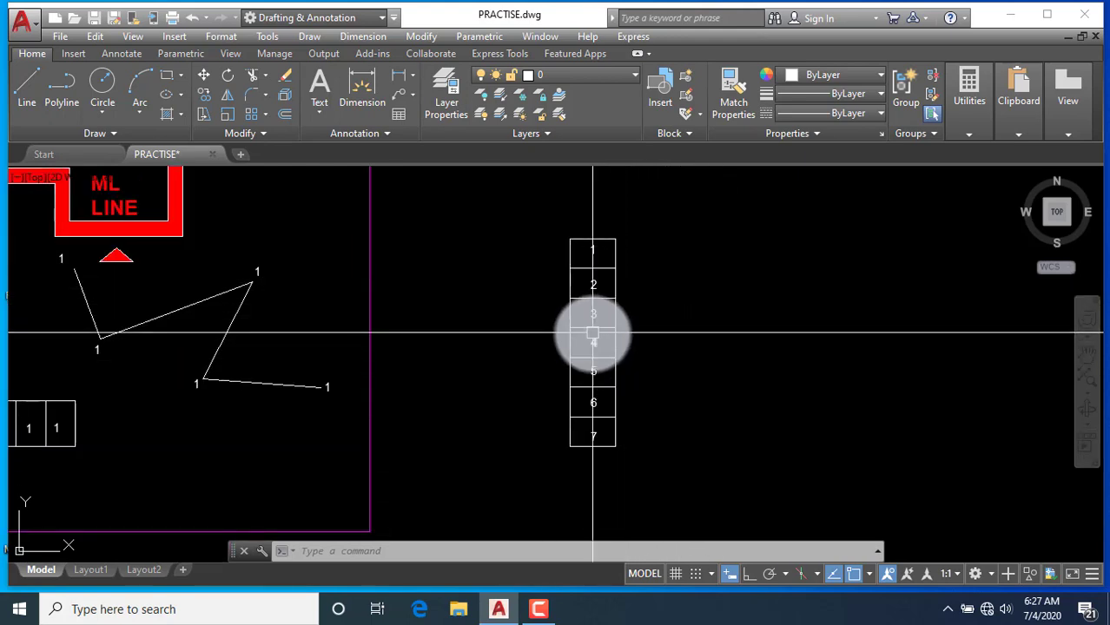
scroll(591, 339, down, 2)
scroll(261, 400, up, 2)
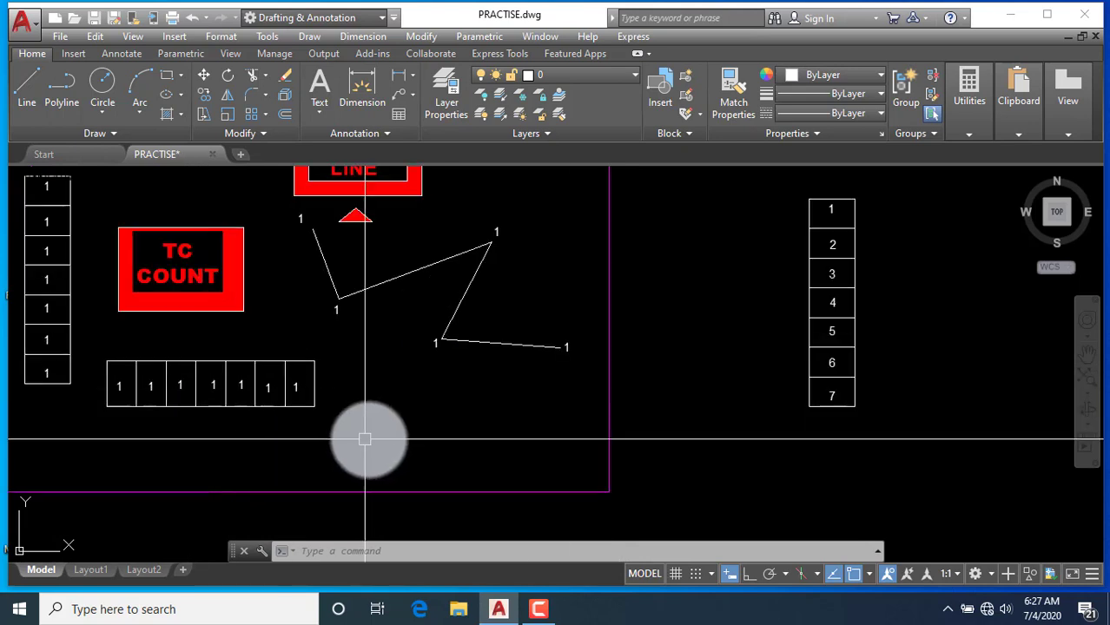
click(373, 439)
click(108, 365)
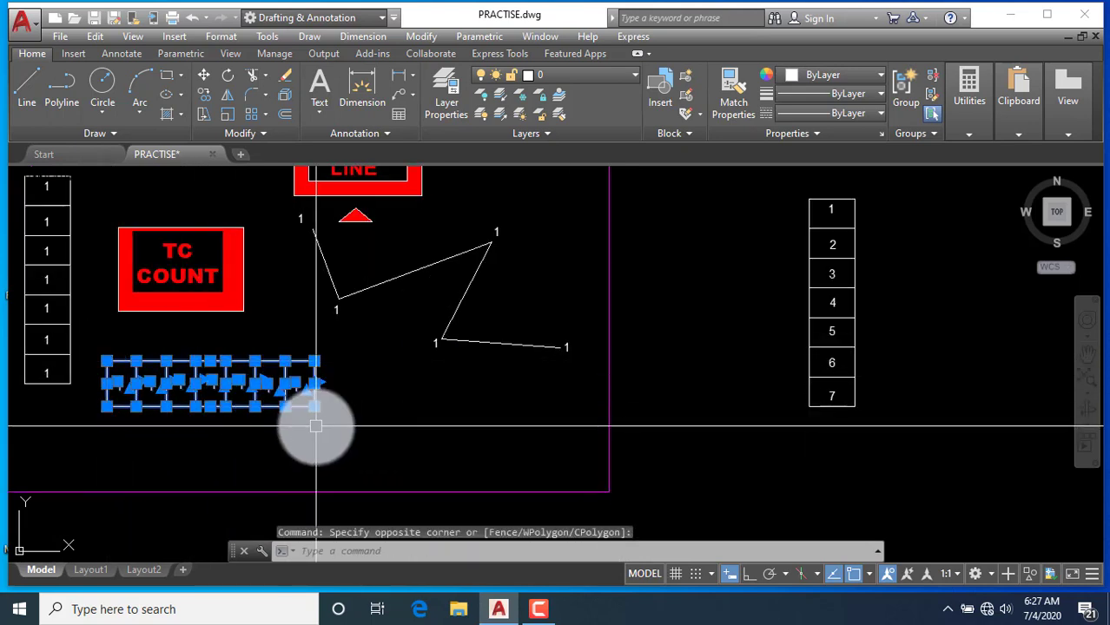
text(CO)
Copy the row to sit beside the bottom of the numbered column
key(Return)
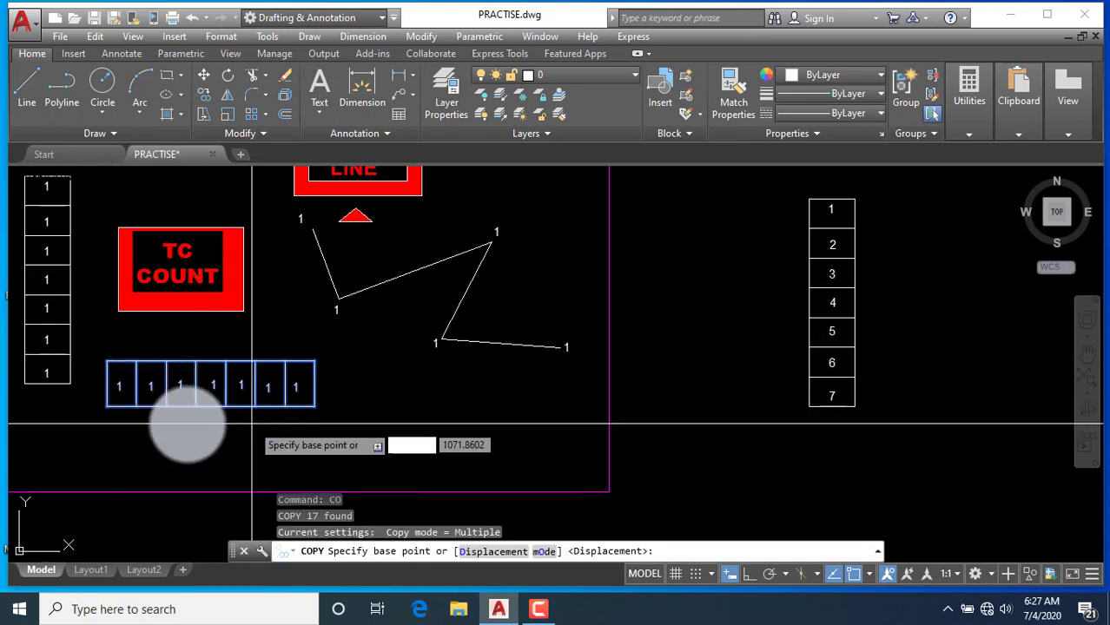
click(198, 413)
scroll(221, 407, down, 2)
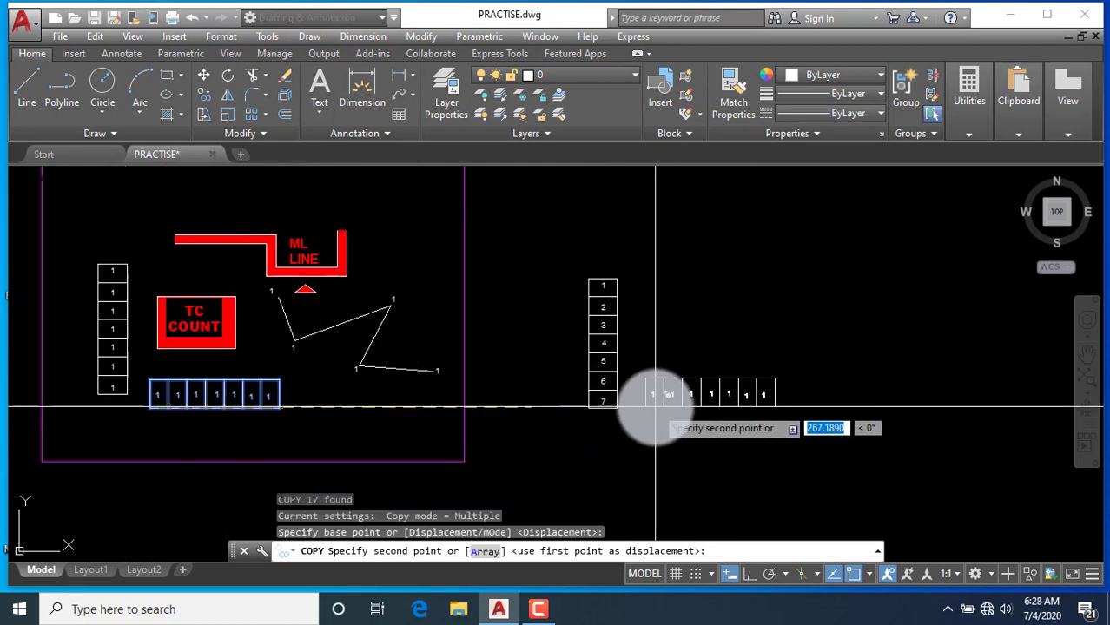
click(686, 403)
scroll(686, 382, up, 4)
key(Escape)
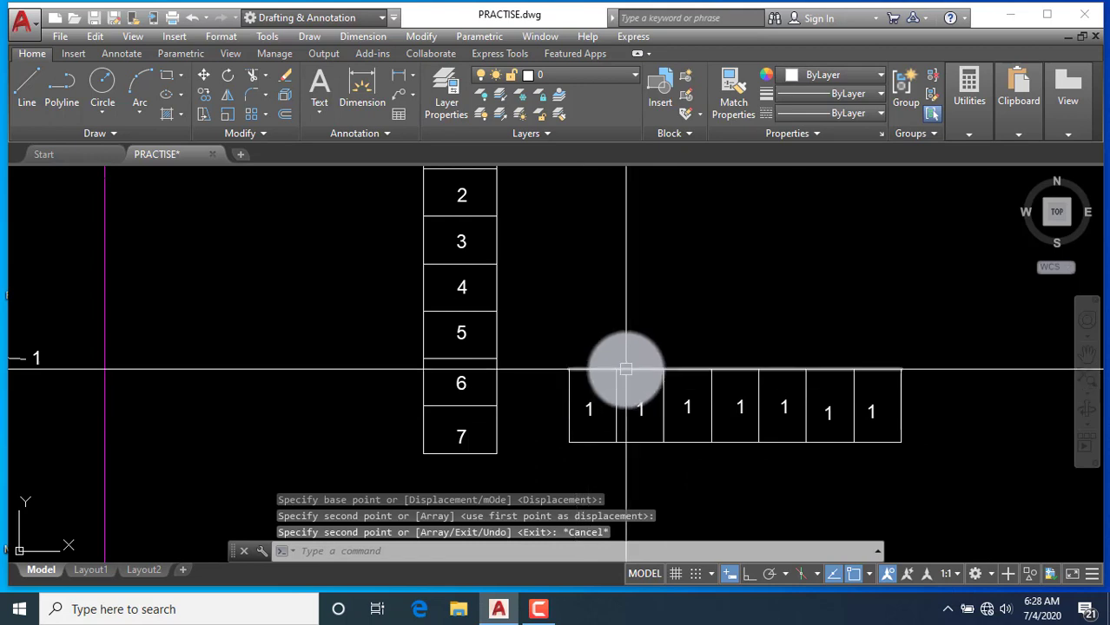
Renumber the copied row's seven labels 1 to 7 with TCOUNT, X sort, start 1 step 1, Overwrite
text(t)
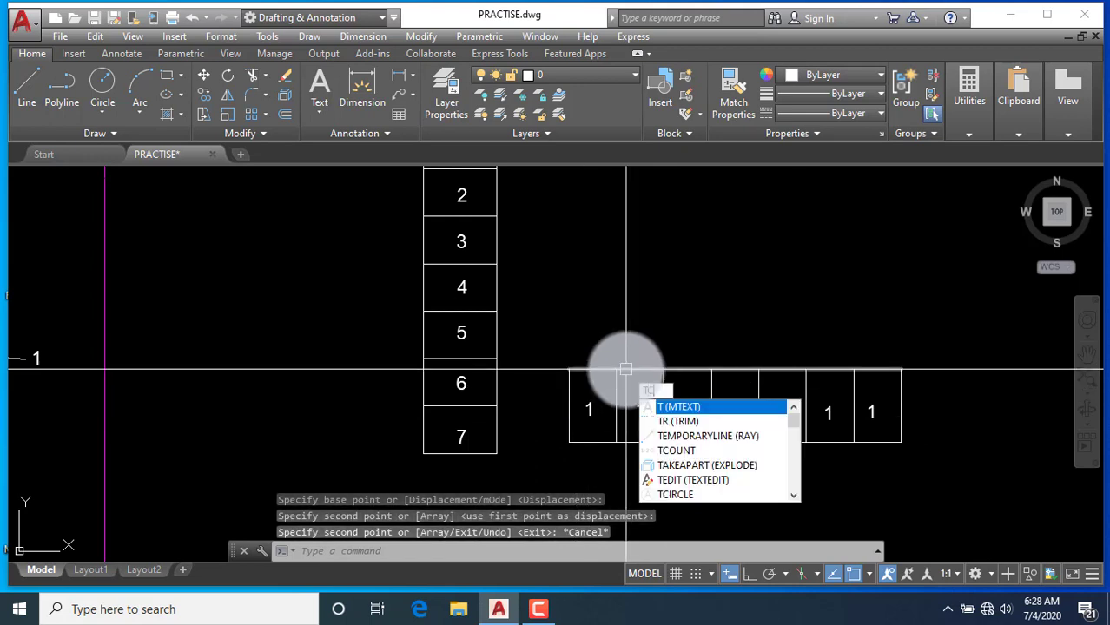
text(c)
key(Return)
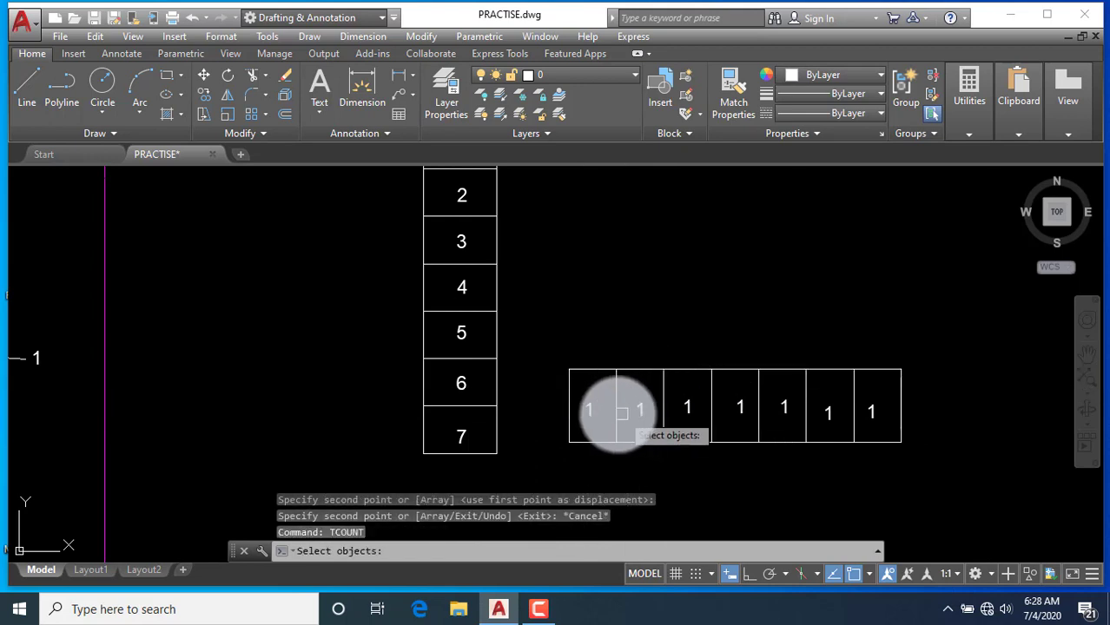
click(589, 414)
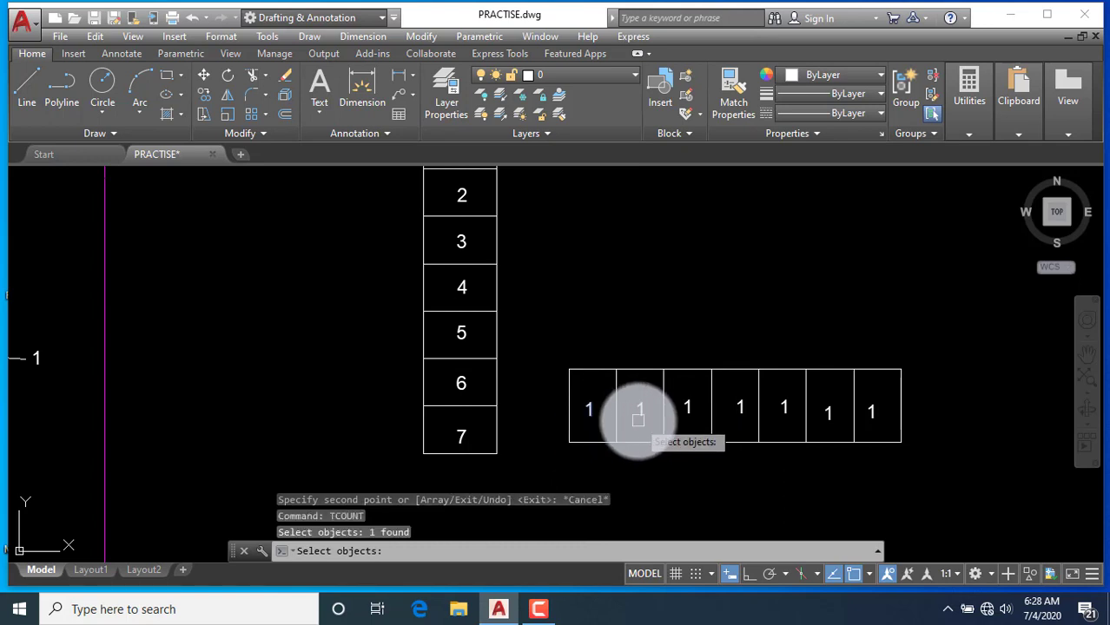
click(640, 410)
click(682, 407)
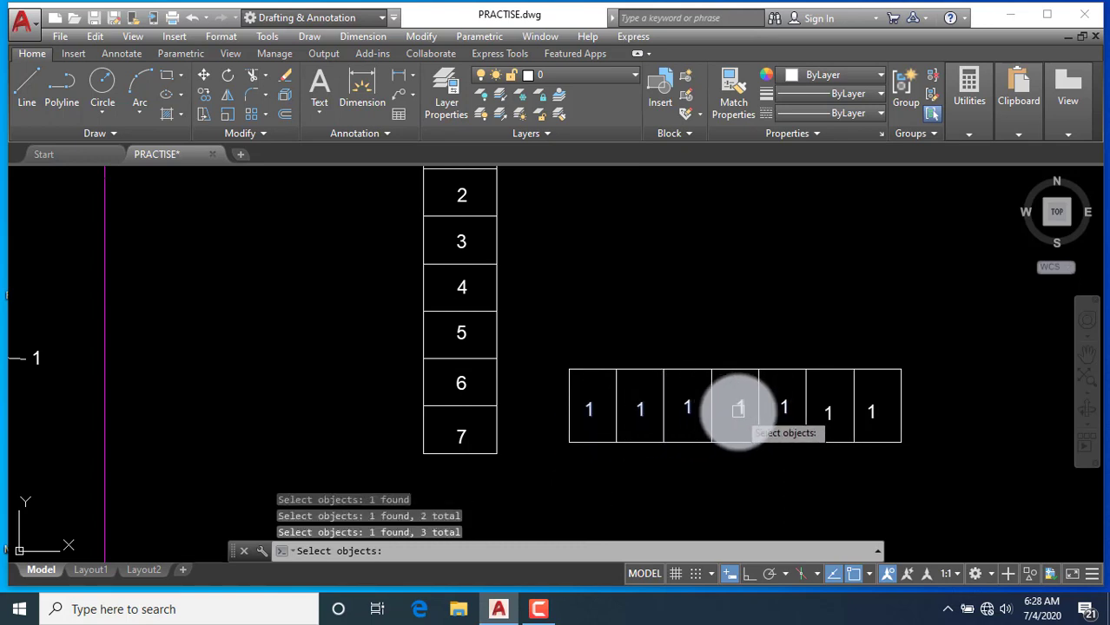
click(738, 408)
click(784, 409)
click(832, 417)
click(869, 411)
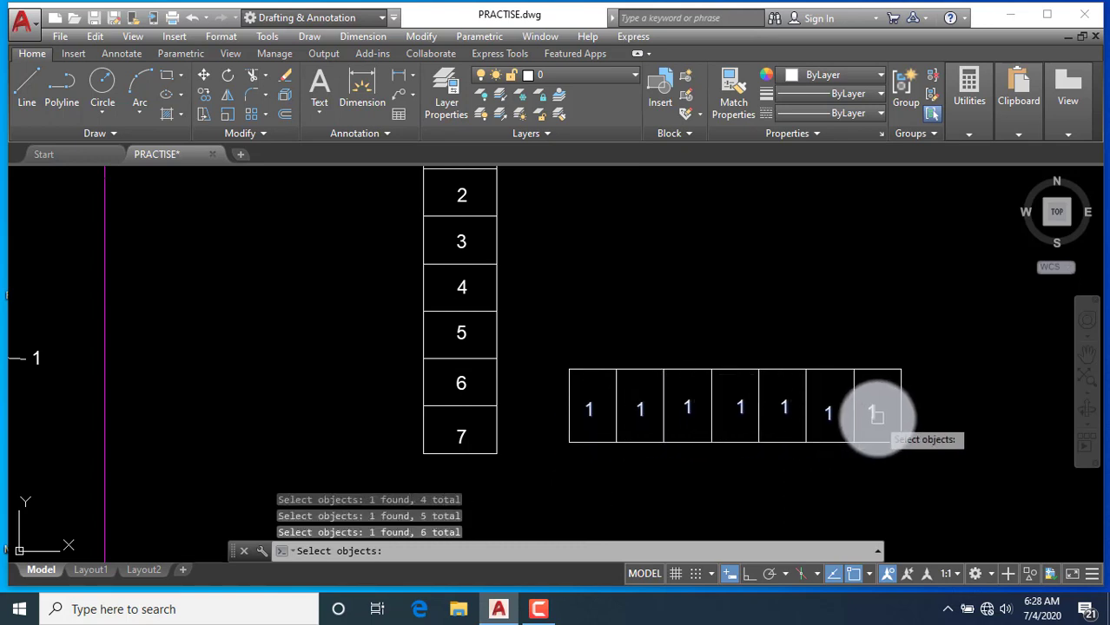
key(Return)
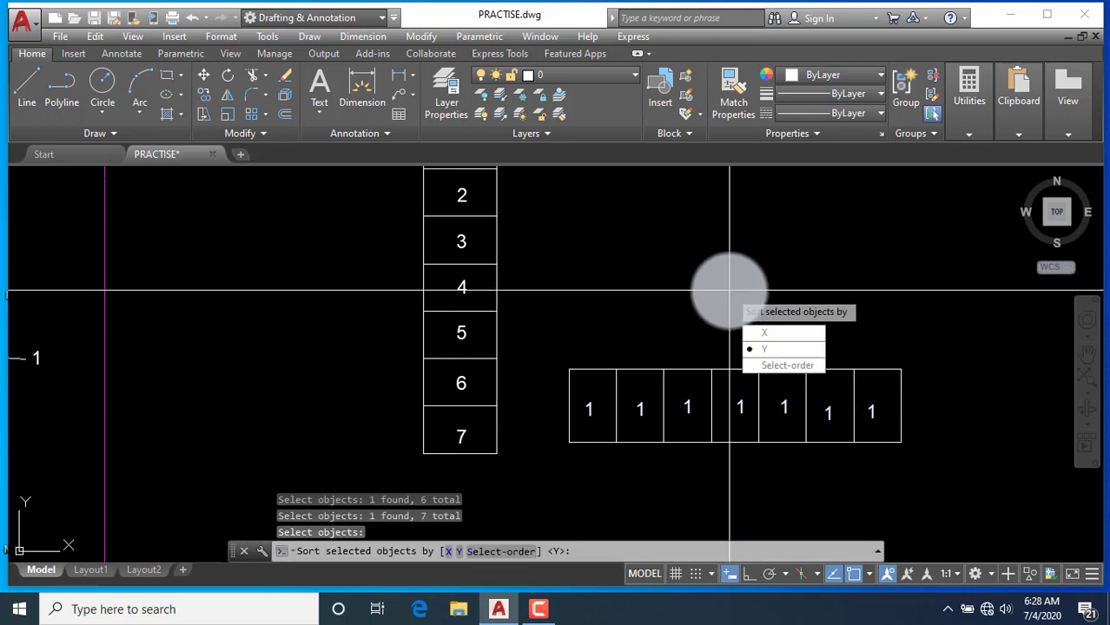
click(764, 334)
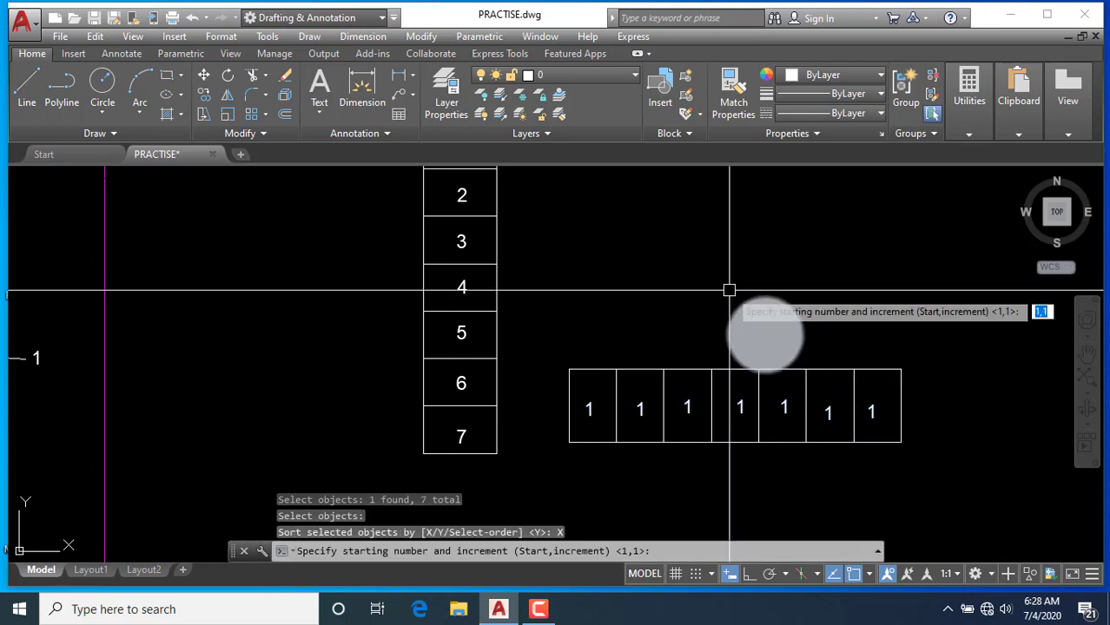
key(Return)
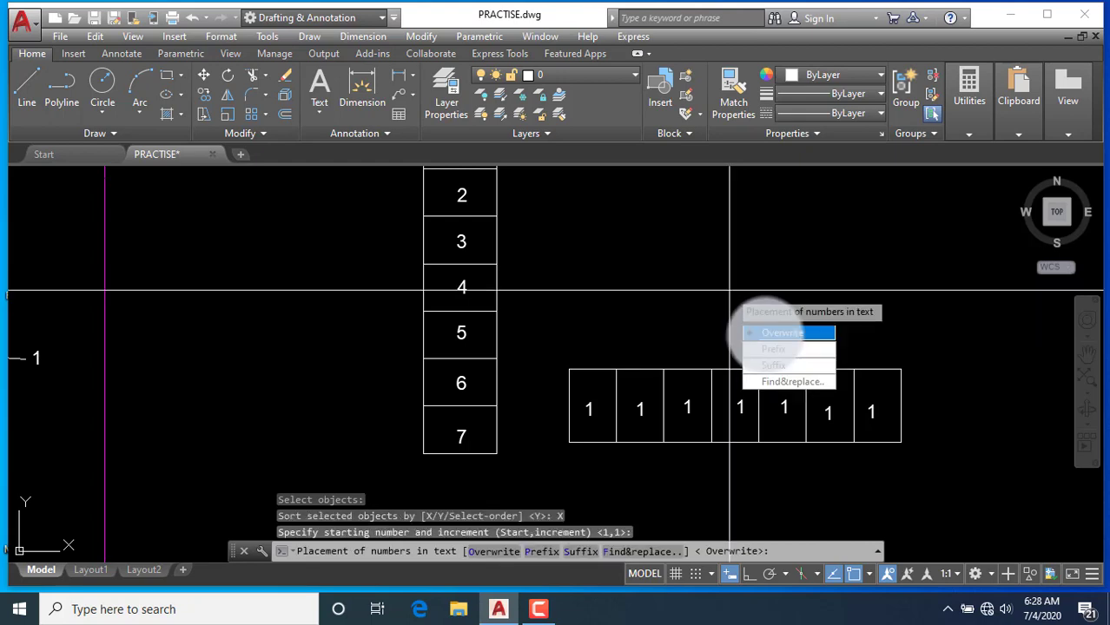
click(767, 332)
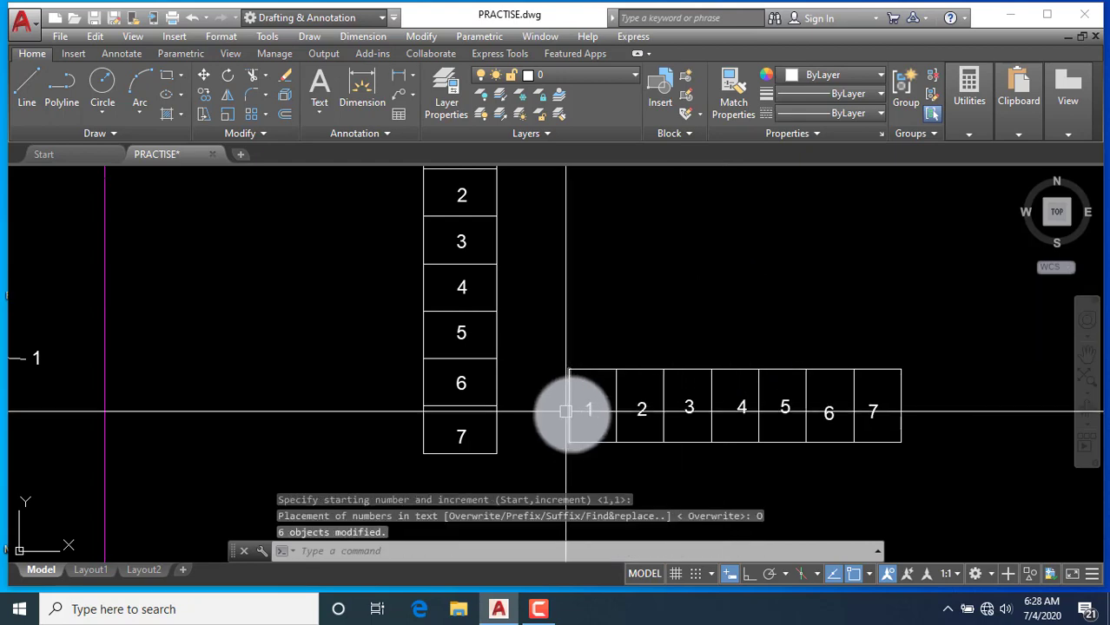
Select the zigzag polyline and its 1 labels with a crossing window
scroll(625, 399, down, 3)
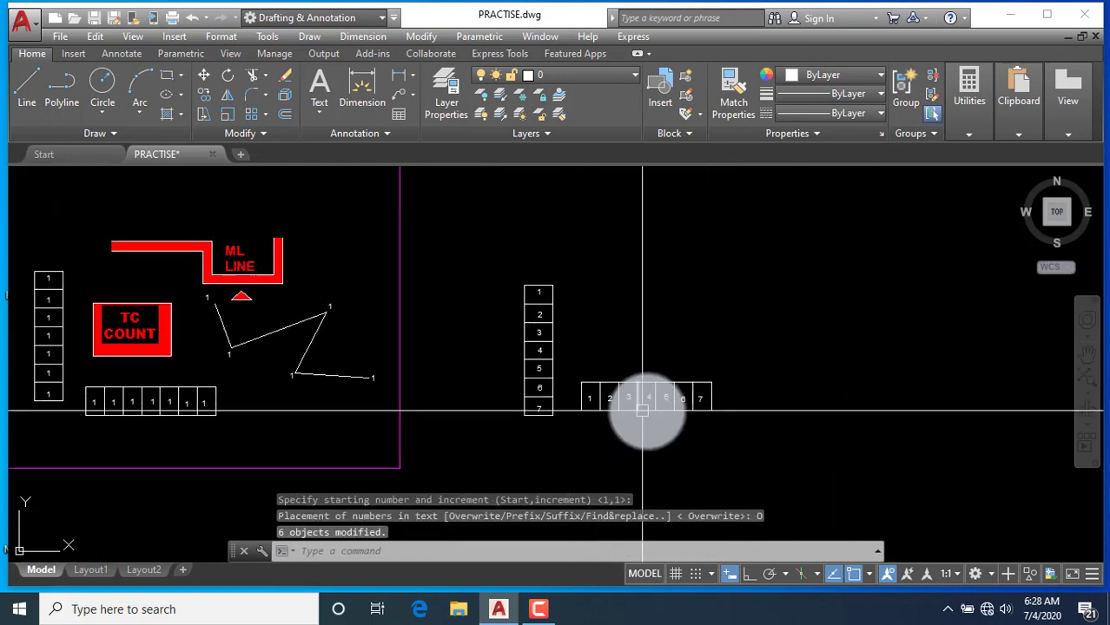
scroll(555, 438, up, 3)
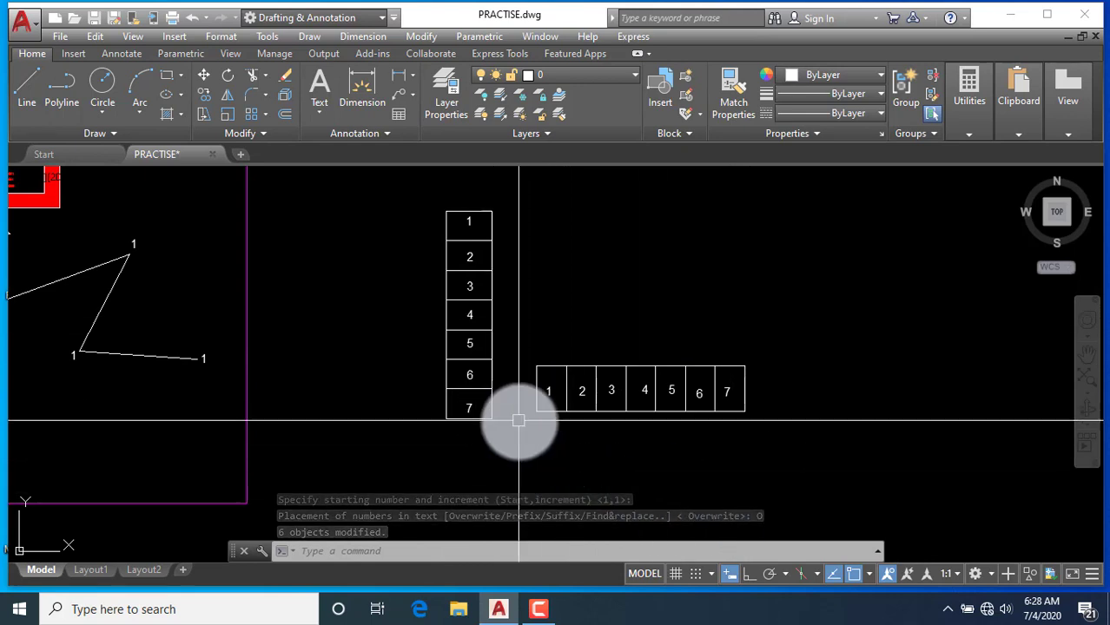
scroll(518, 422, down, 2)
scroll(120, 347, up, 2)
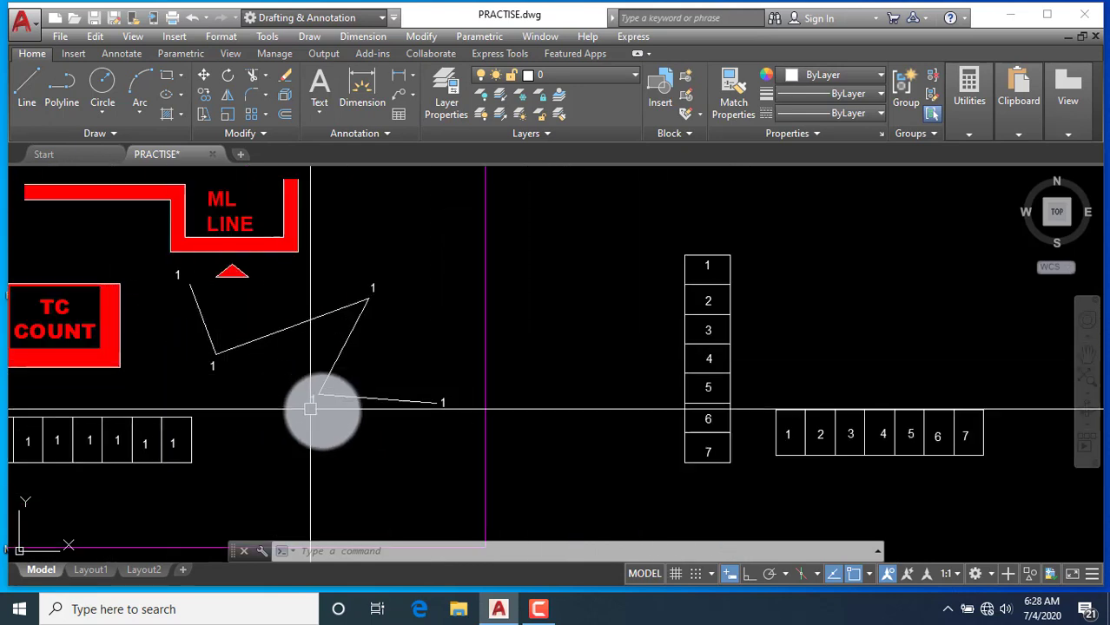
click(461, 425)
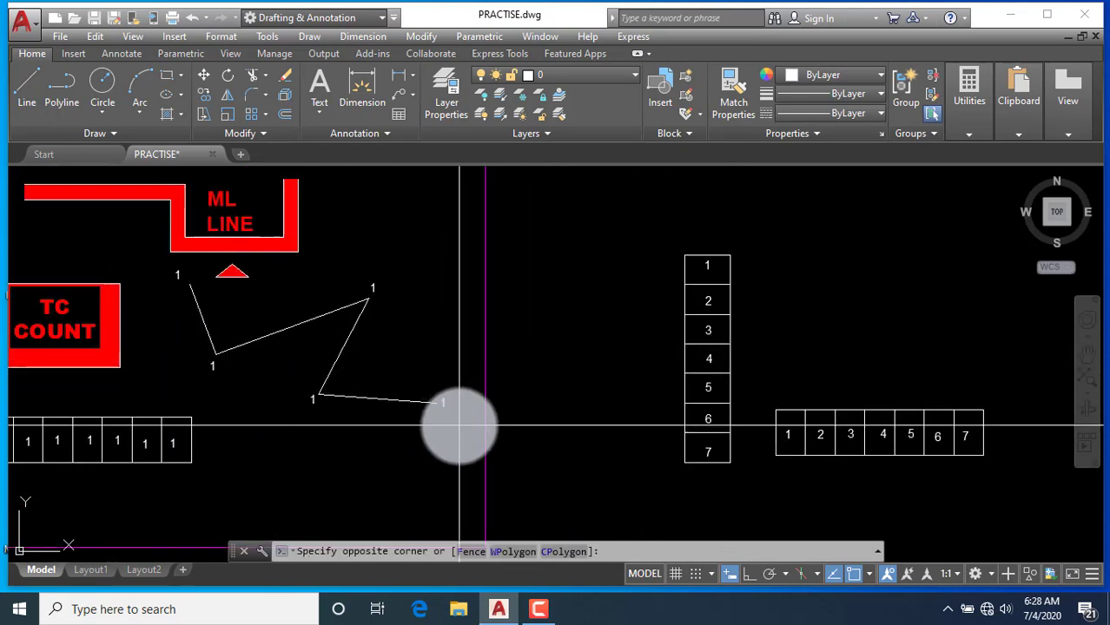
click(204, 321)
scroll(172, 281, up, 2)
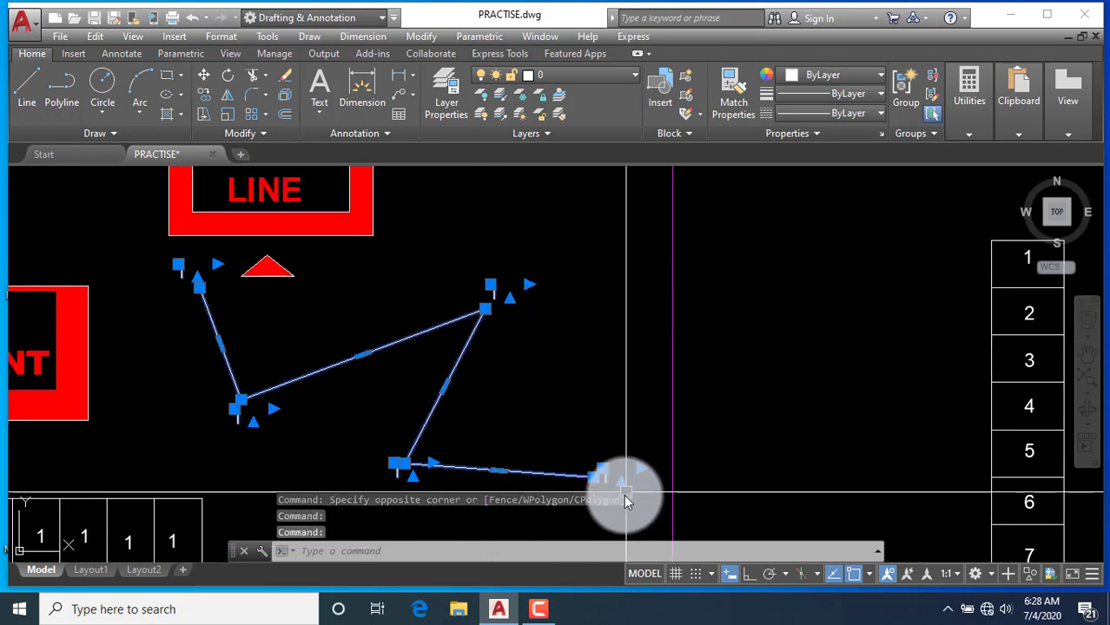
scroll(620, 478, up, 3)
scroll(211, 453, down, 2)
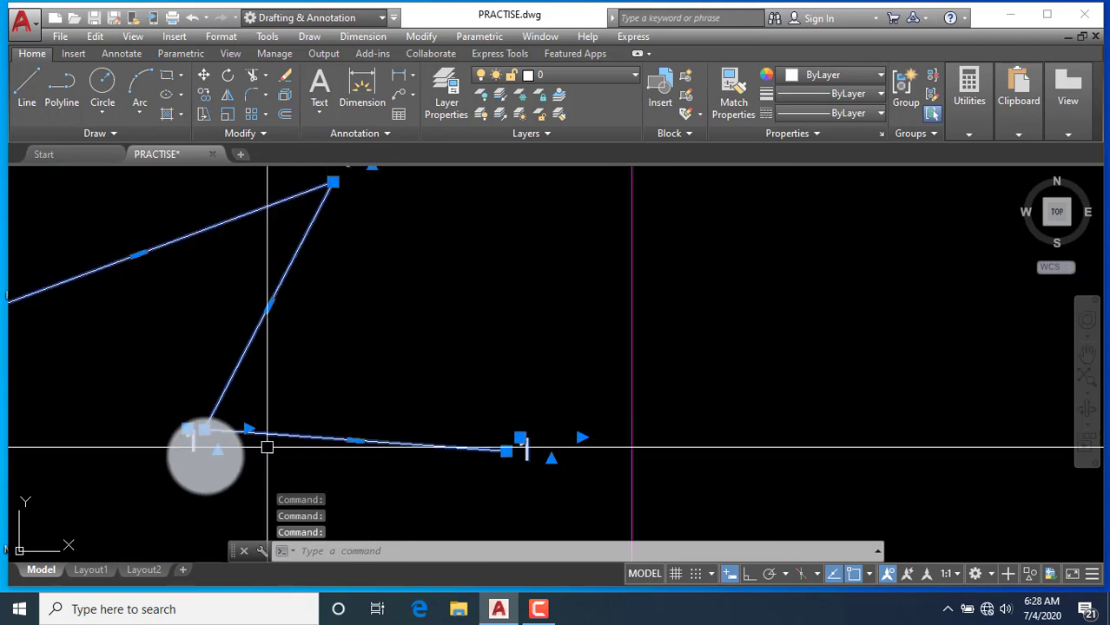
scroll(315, 439, down, 1)
scroll(386, 373, down, 2)
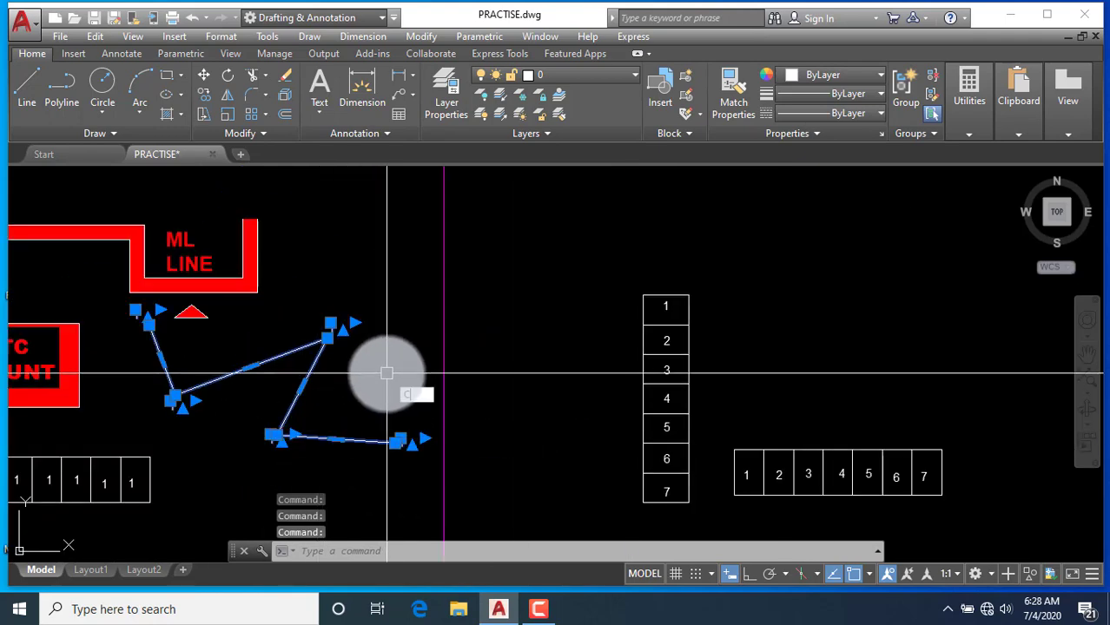
Copy the zigzag and its five 1 labels to the right of the renumbered boxes
text(o)
key(Return)
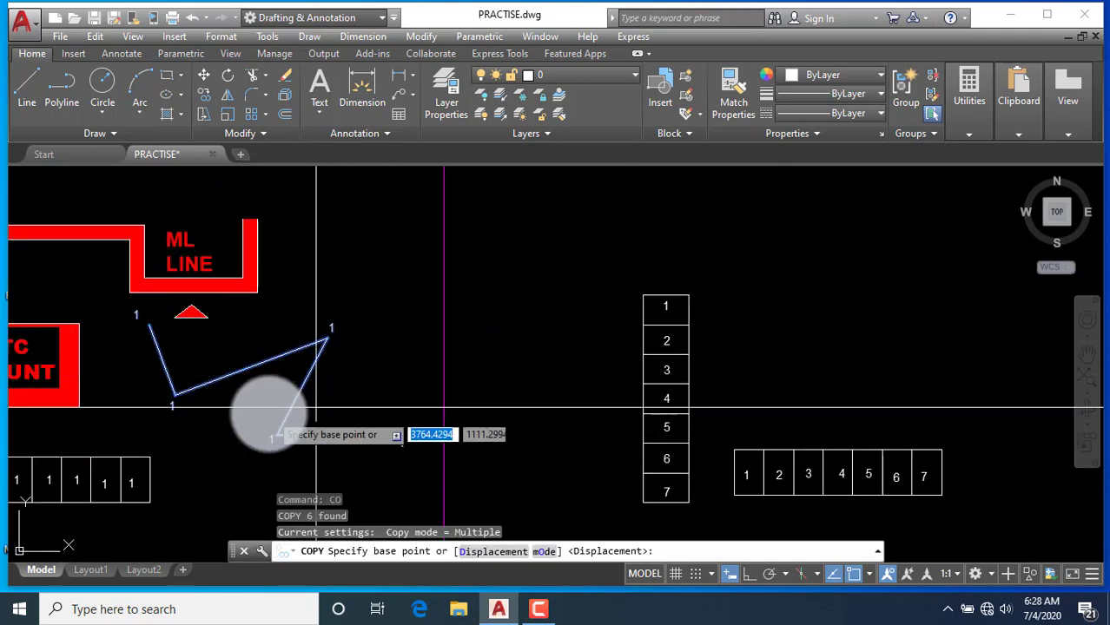
click(274, 410)
scroll(417, 398, down, 3)
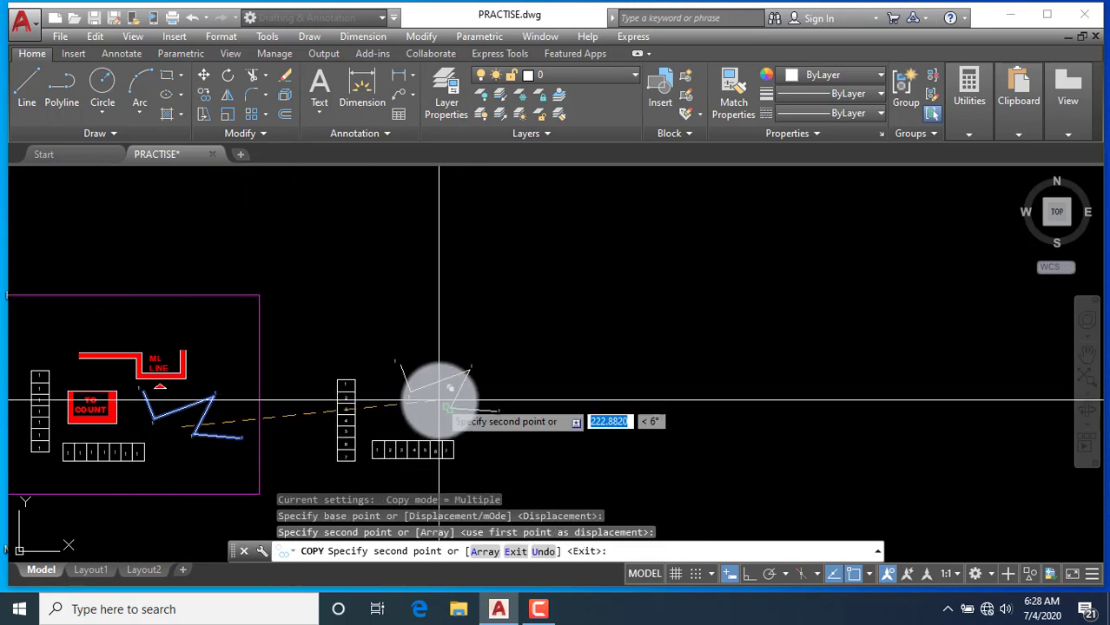
click(402, 388)
key(Escape)
scroll(488, 386, up, 3)
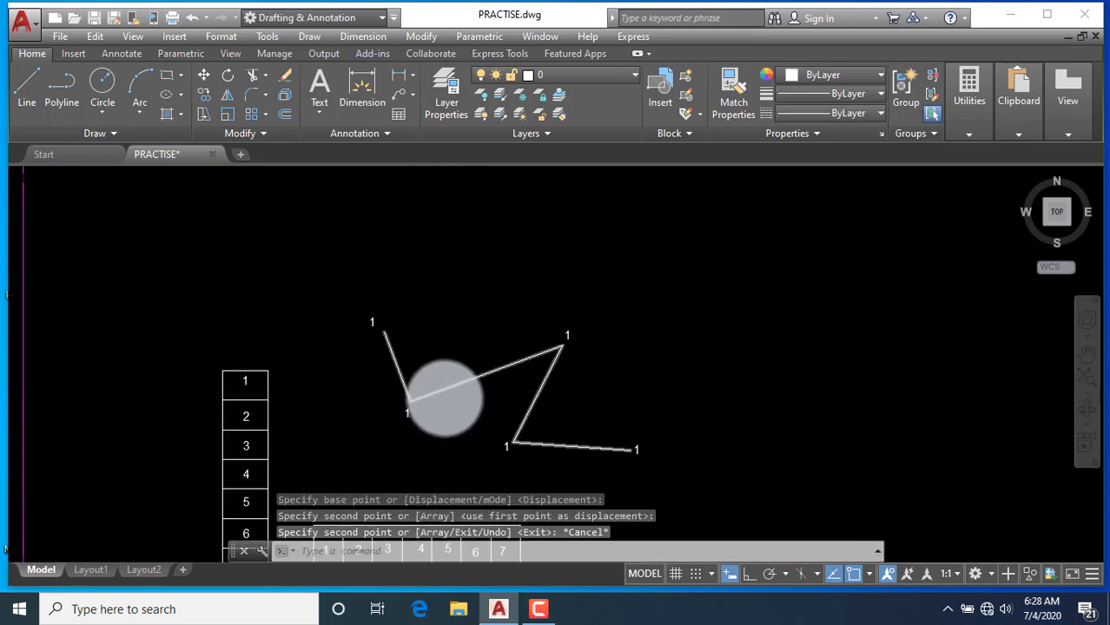
scroll(438, 396, down, 2)
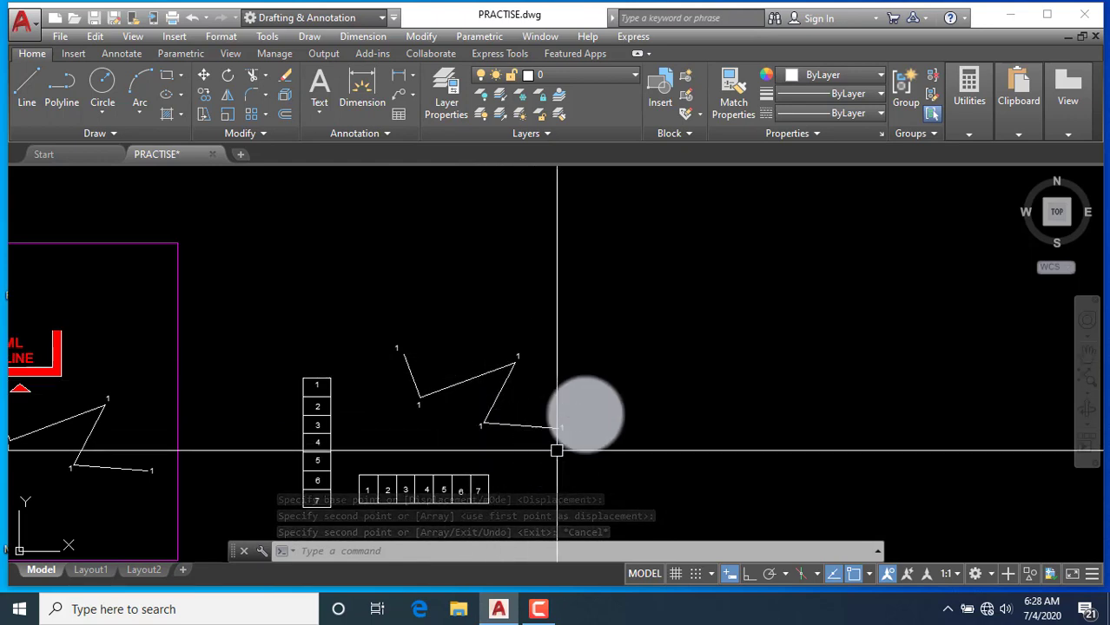
scroll(503, 378, up, 4)
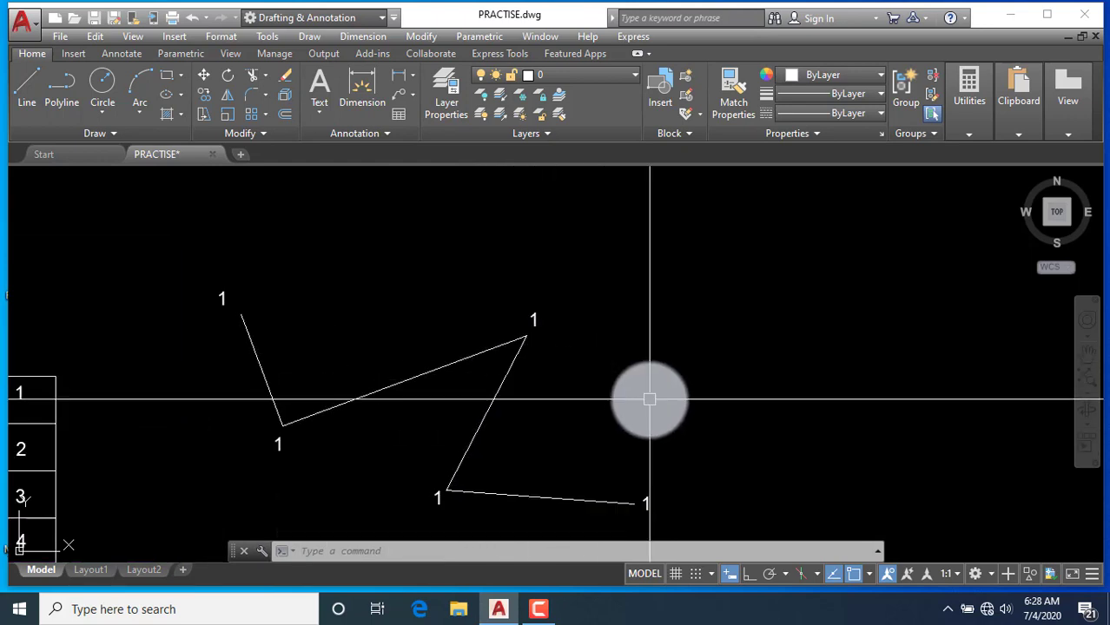
Renumber the copied zigzag's labels 1 to 5 with TCOUNT in pick order, overwriting the text
text(count)
key(Return)
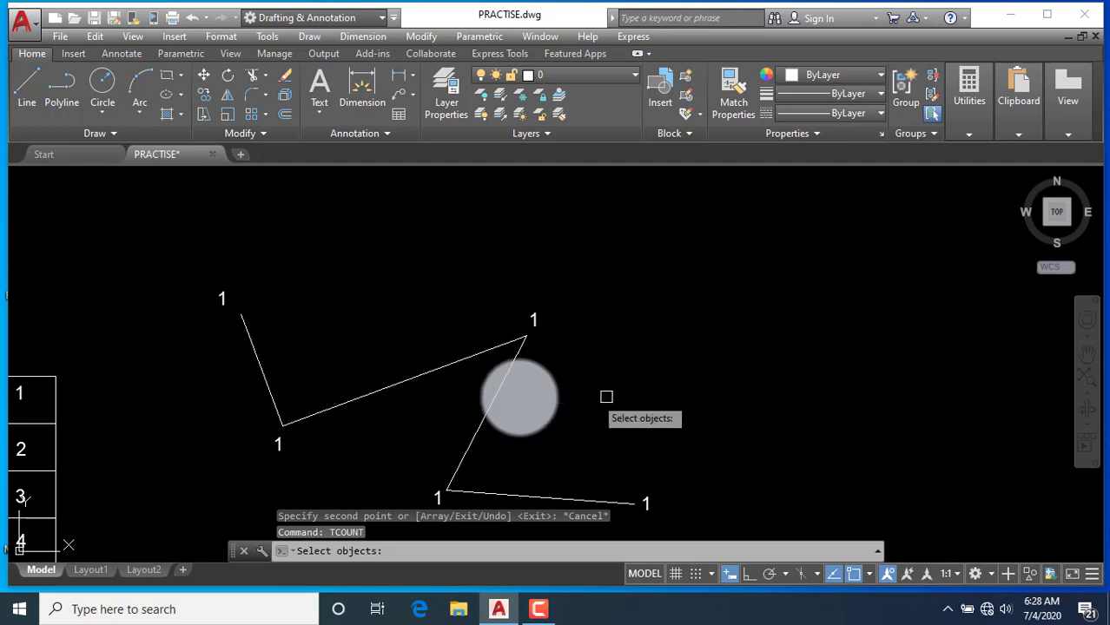
click(221, 299)
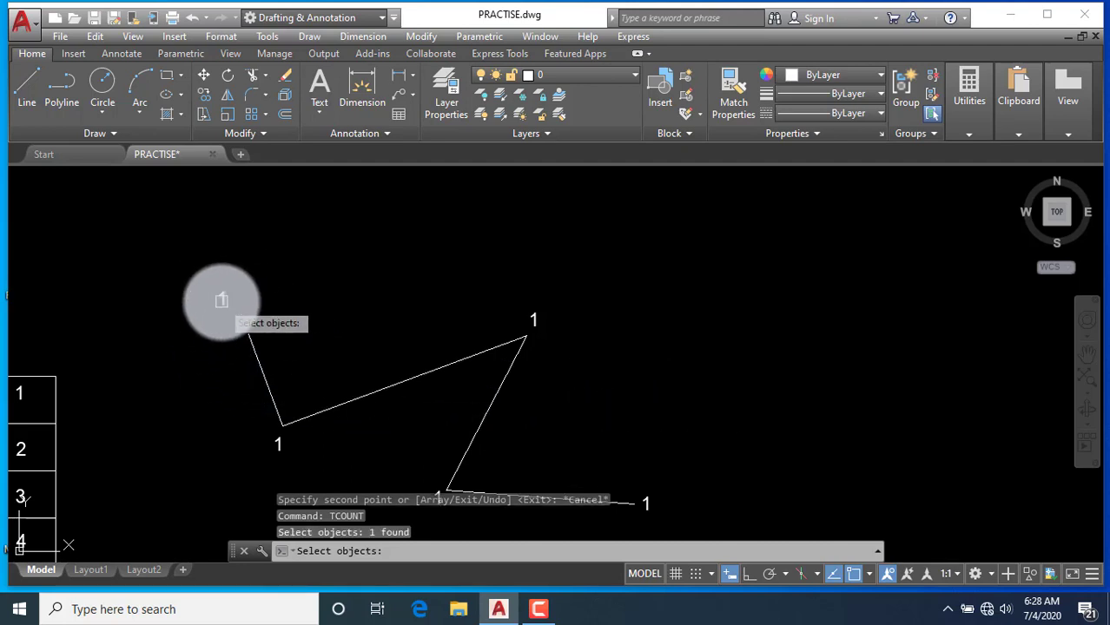
click(277, 445)
click(531, 322)
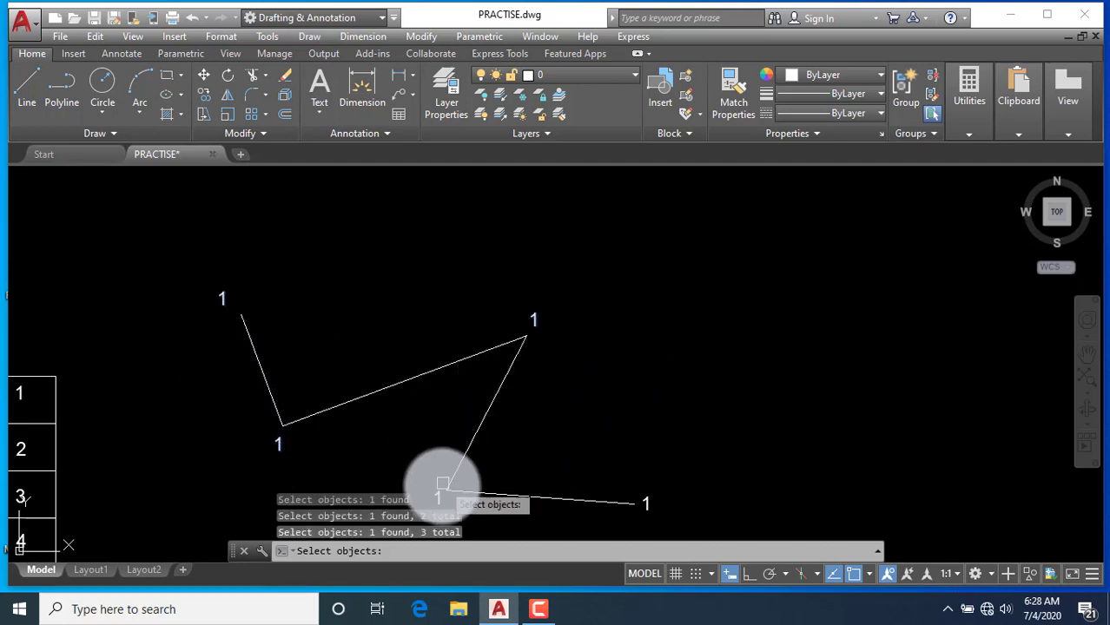
click(644, 503)
scroll(486, 443, down, 2)
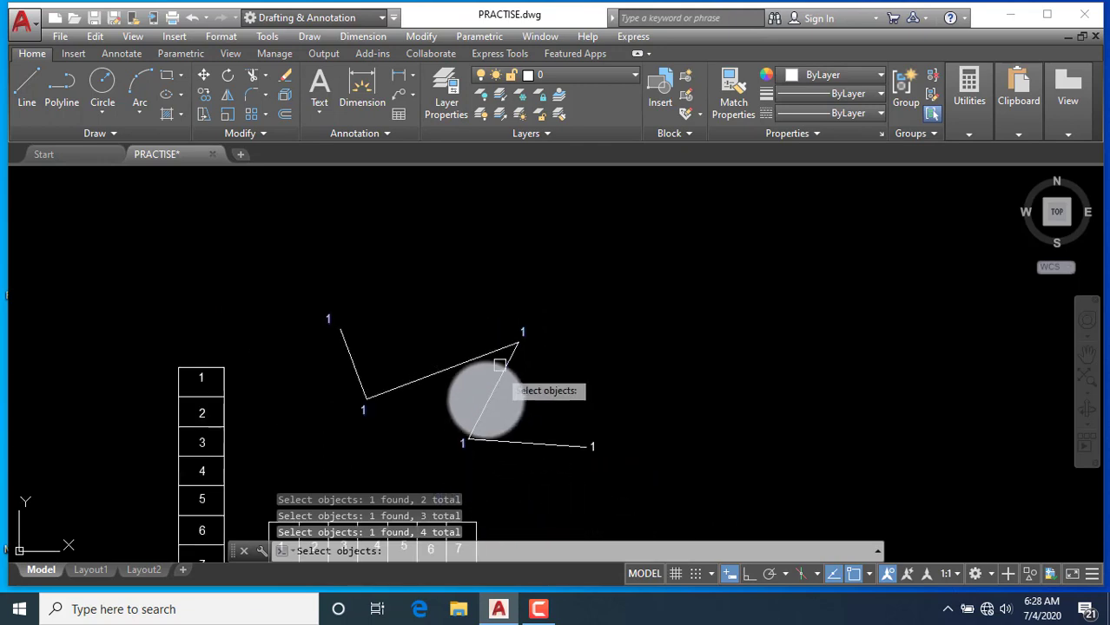
scroll(469, 434, up, 4)
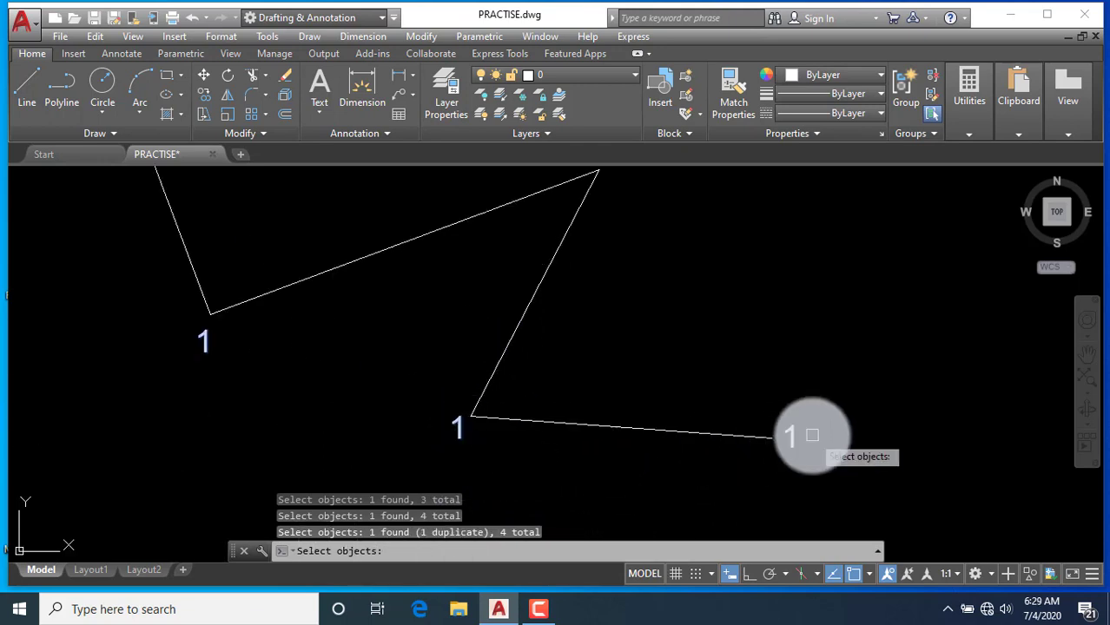
key(Return)
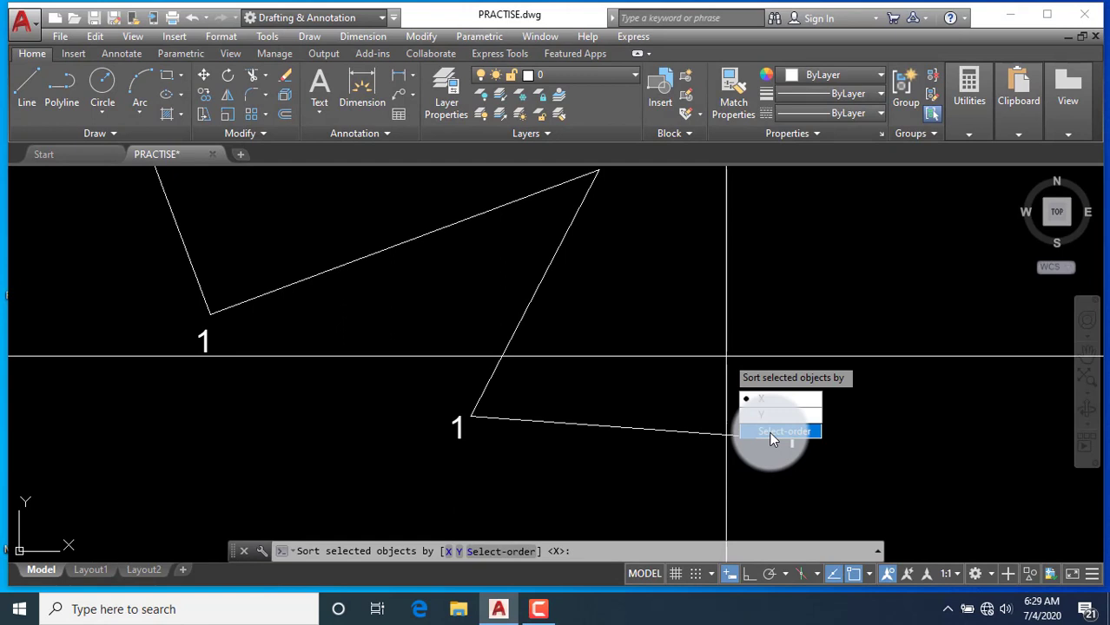
click(773, 432)
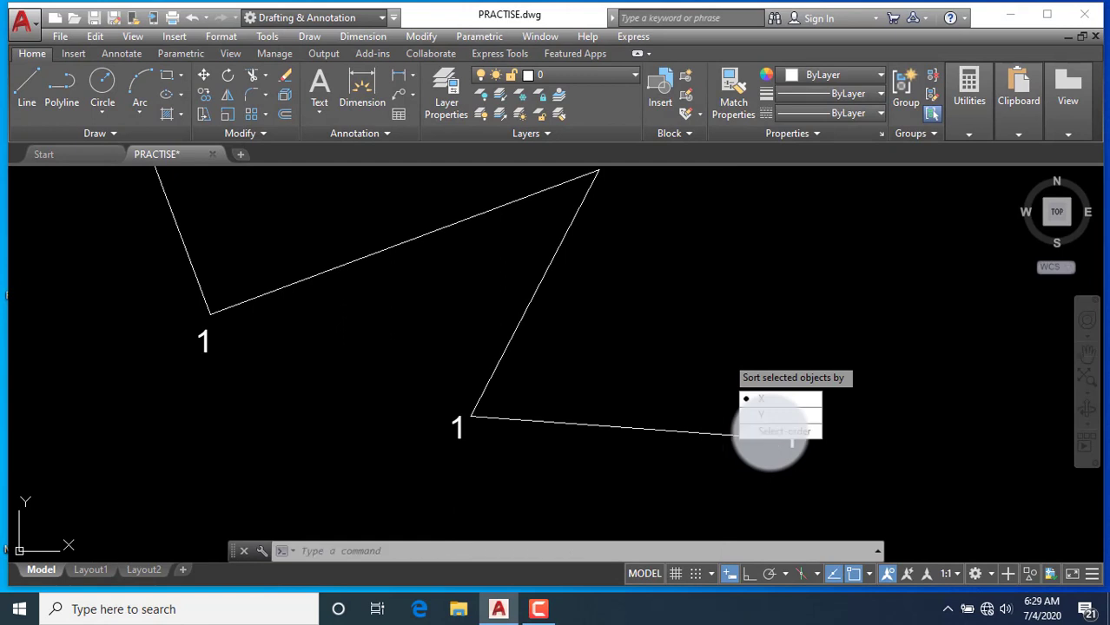
key(Return)
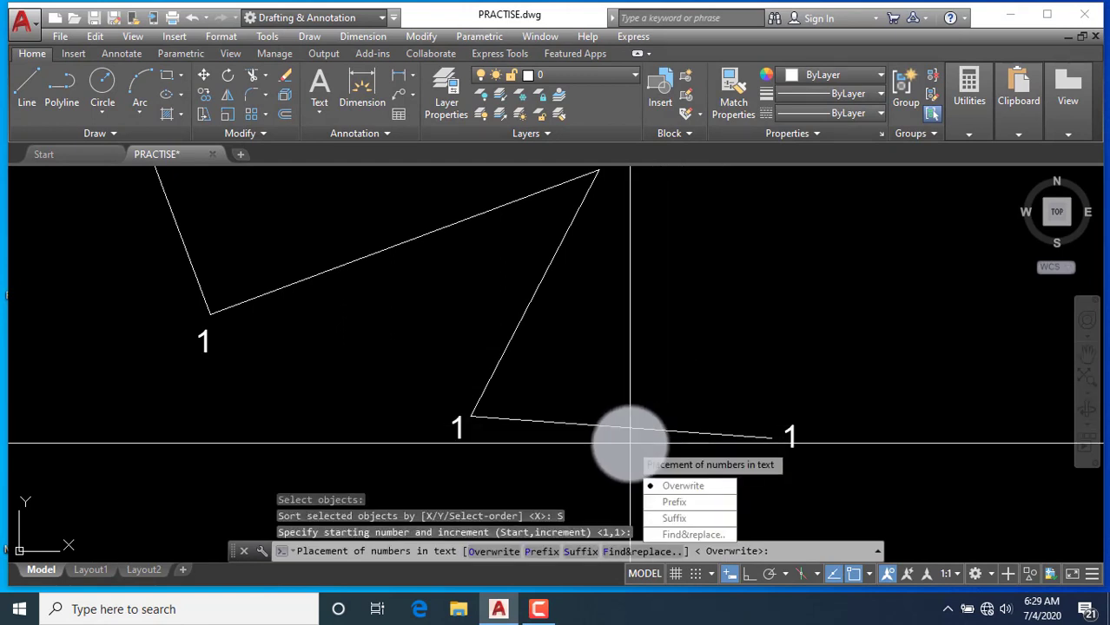
click(677, 488)
scroll(629, 444, down, 2)
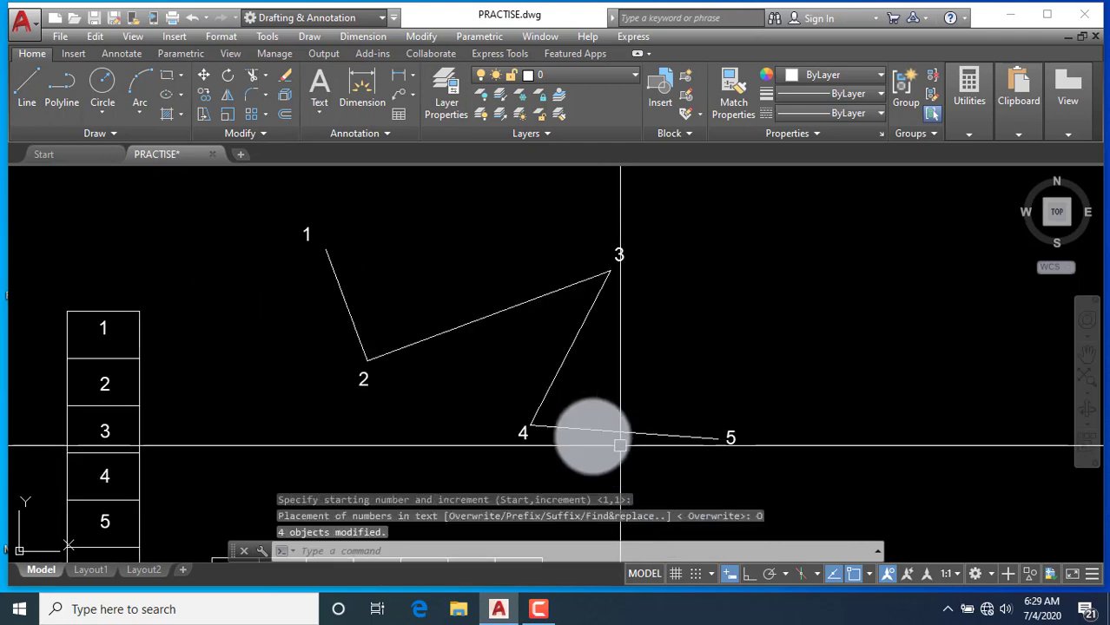
scroll(706, 441, down, 5)
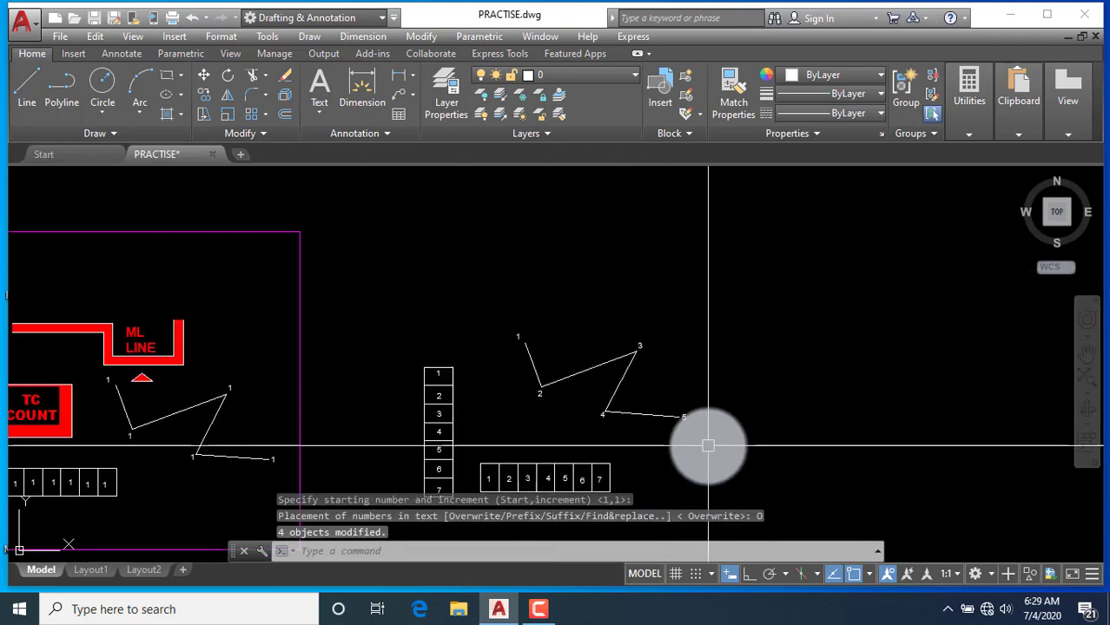
scroll(430, 347, down, 2)
scroll(430, 347, up, 2)
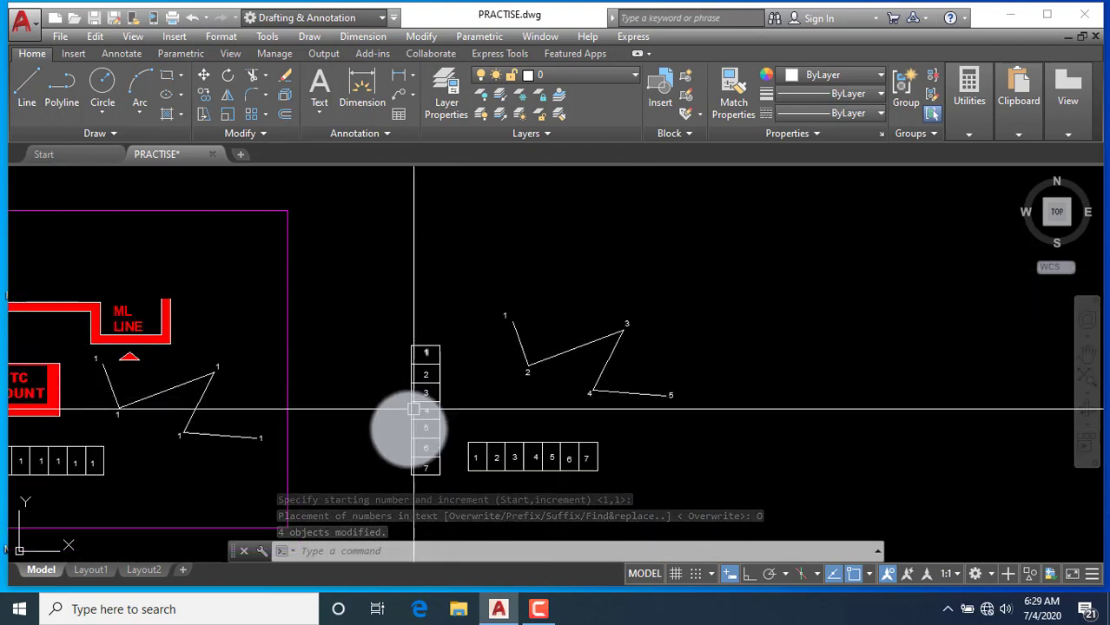
scroll(421, 395, down, 2)
scroll(434, 447, up, 2)
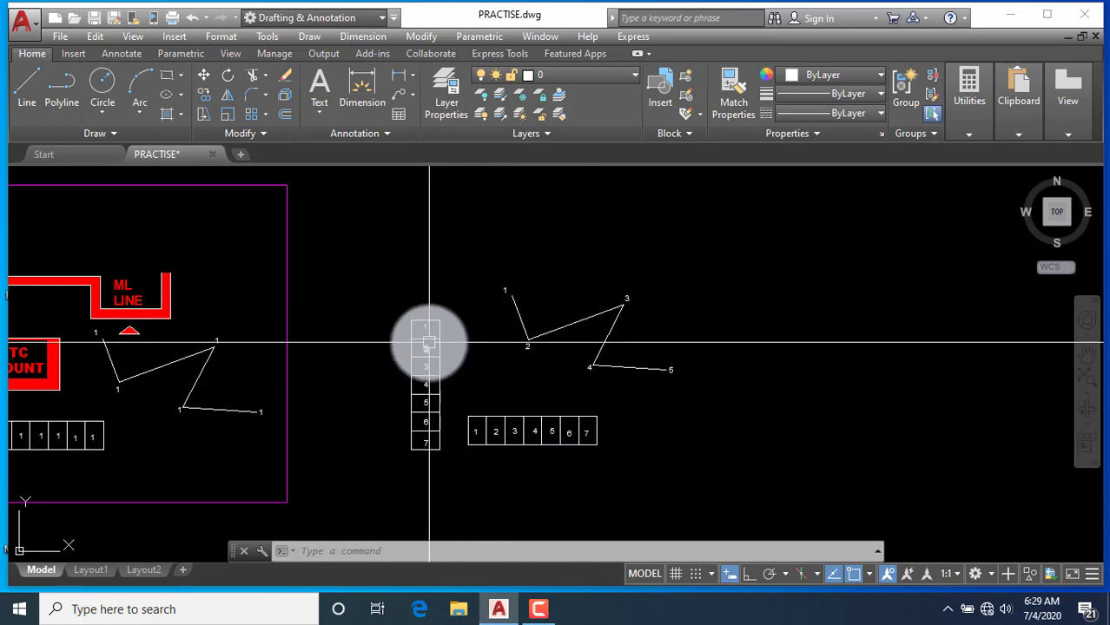
scroll(484, 364, down, 2)
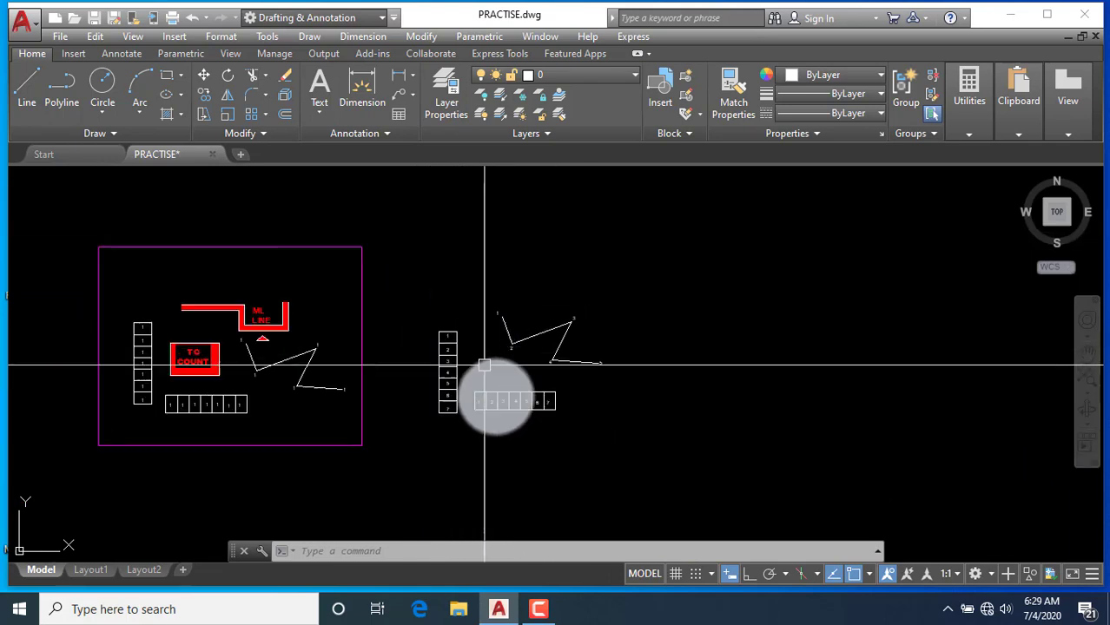
scroll(478, 382, up, 2)
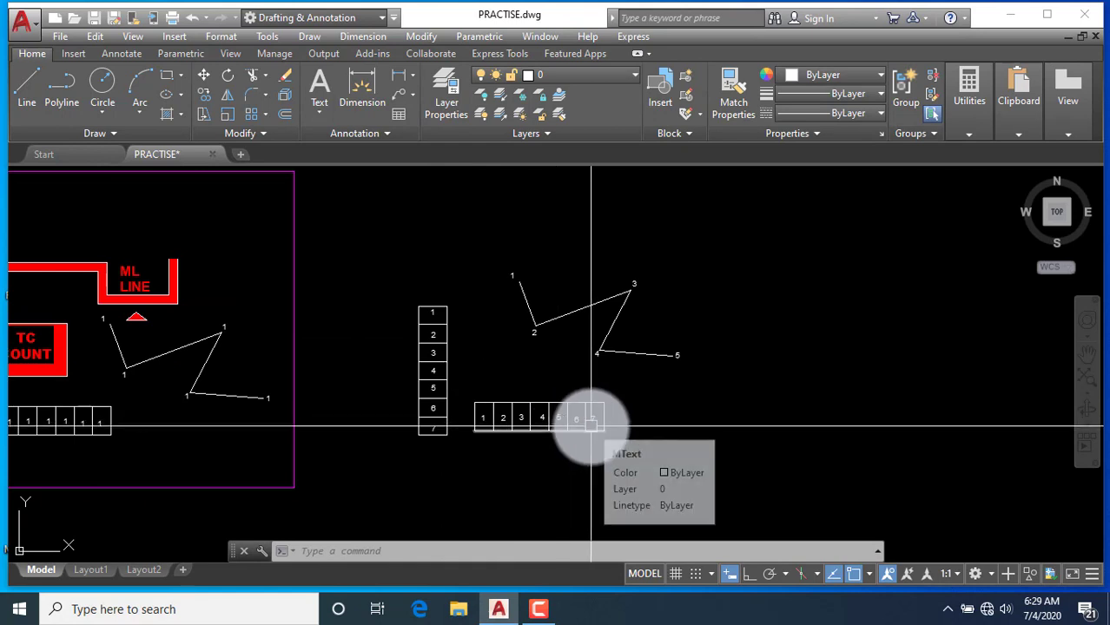
scroll(520, 426, down, 2)
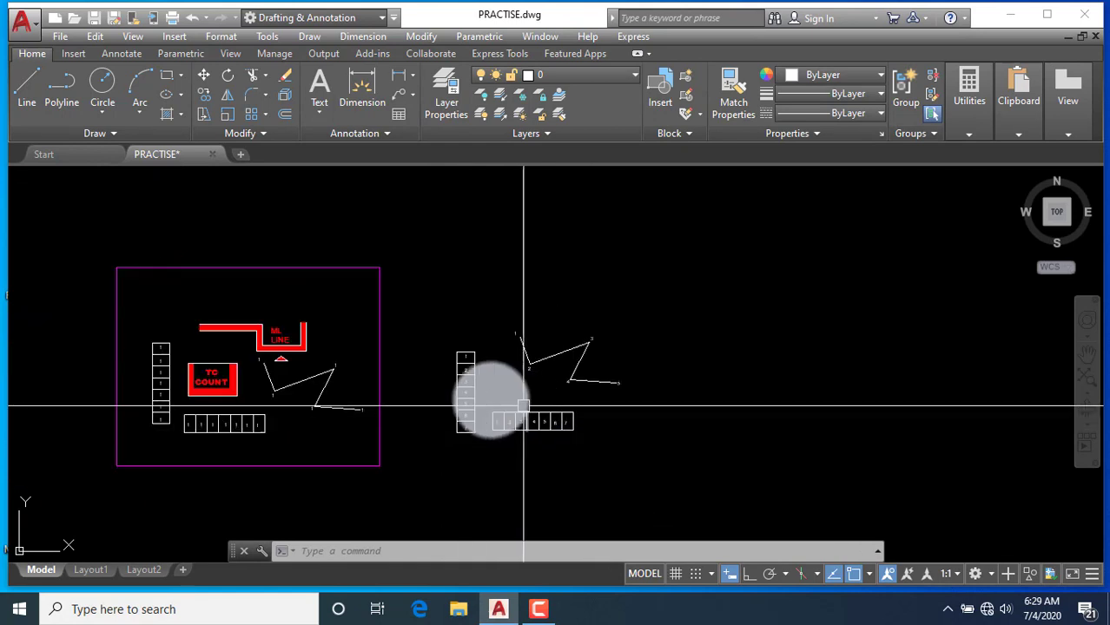
scroll(478, 401, up, 2)
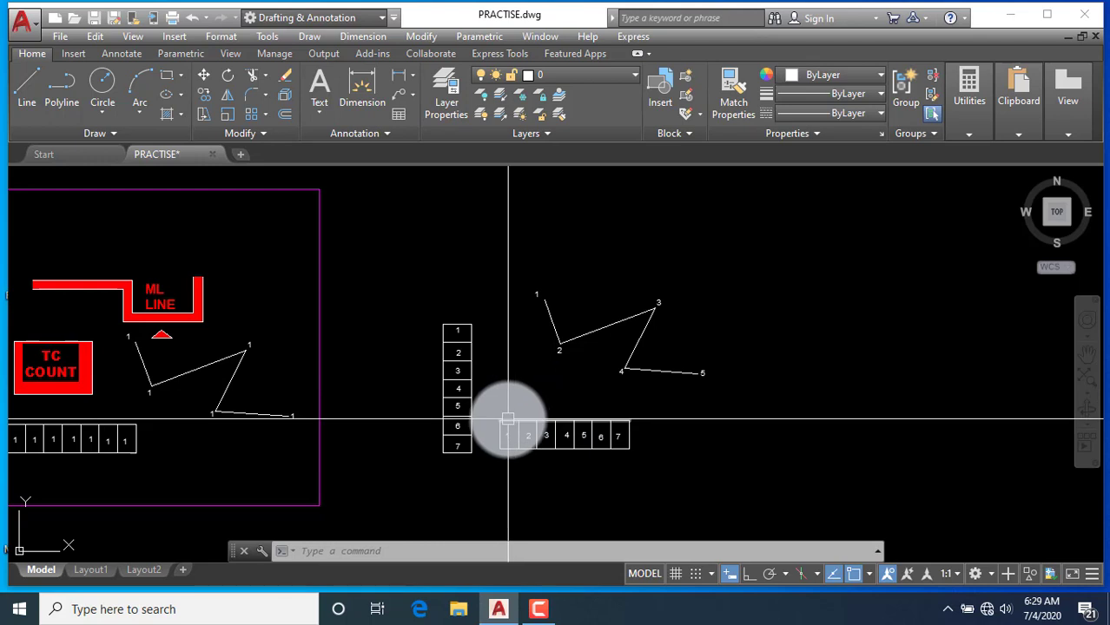
scroll(521, 430, down, 3)
scroll(526, 434, up, 2)
scroll(595, 445, down, 1)
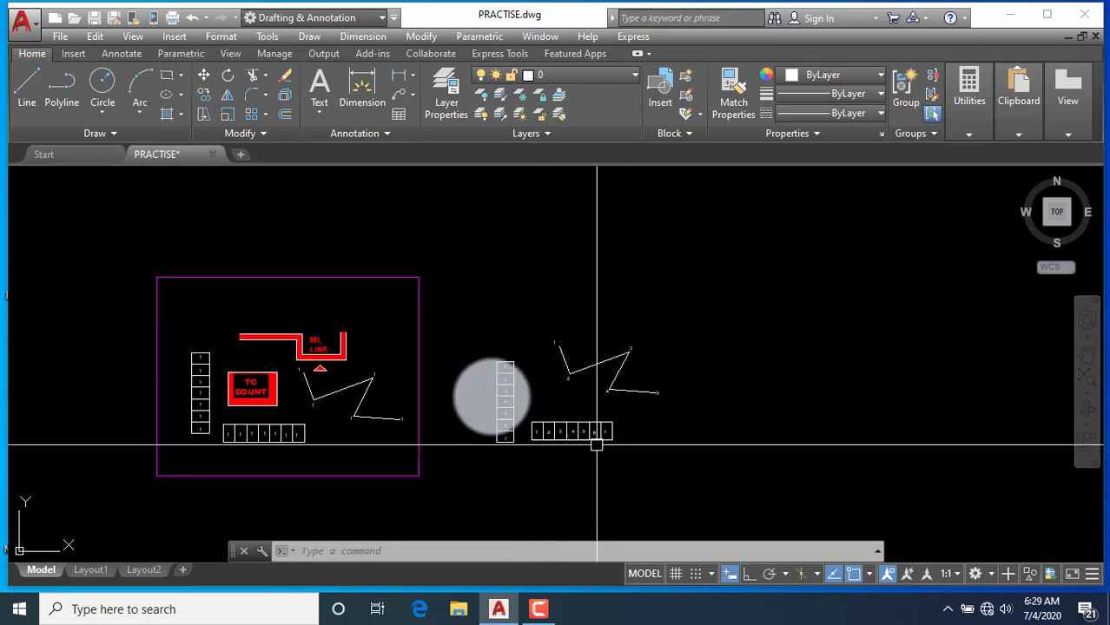
scroll(360, 330, up, 2)
scroll(297, 372, up, 2)
scroll(312, 347, up, 1)
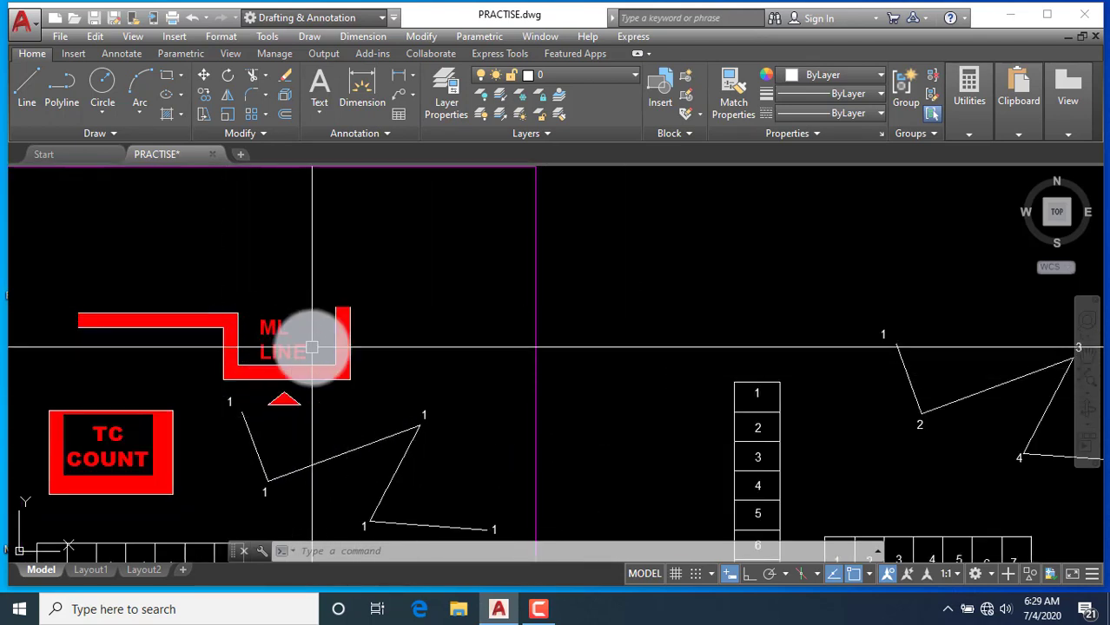
scroll(312, 348, down, 2)
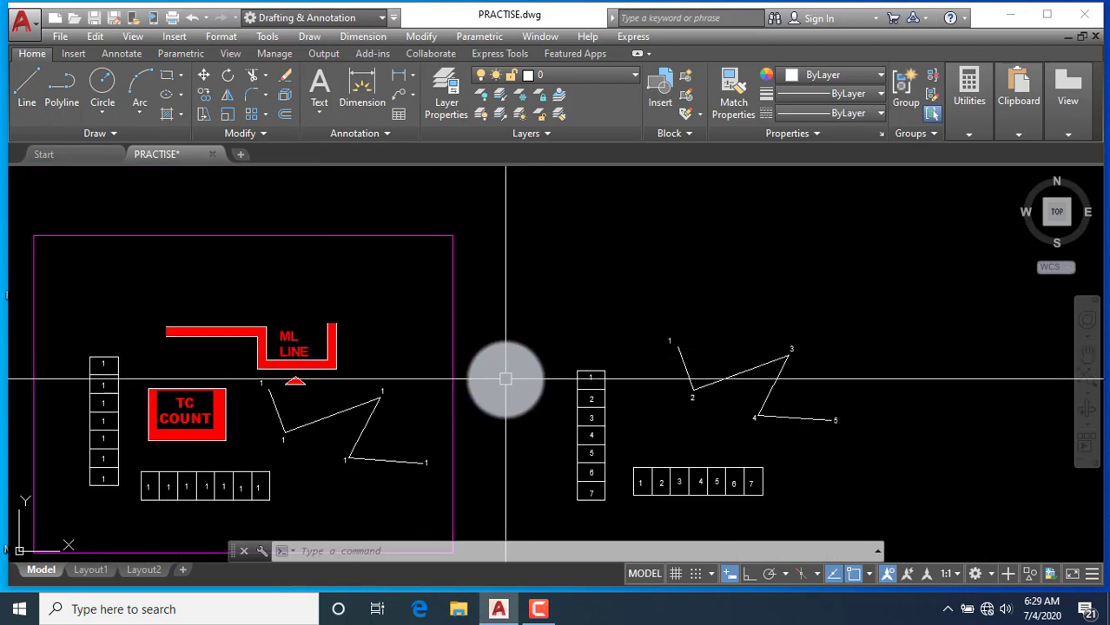
scroll(519, 426, down, 2)
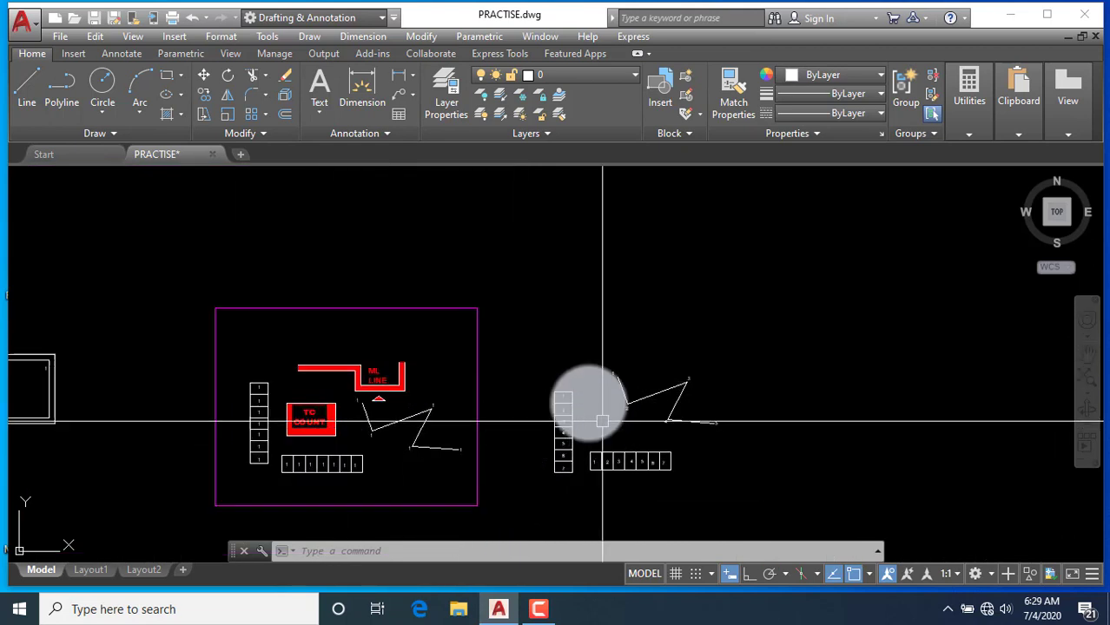
scroll(572, 396, up, 2)
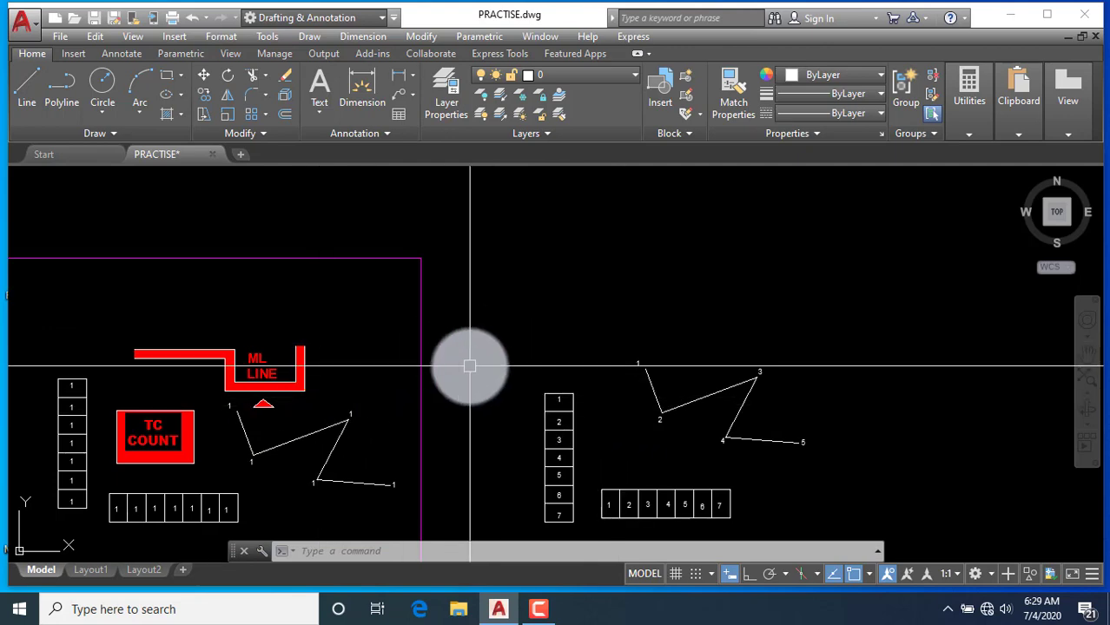
scroll(460, 361, down, 2)
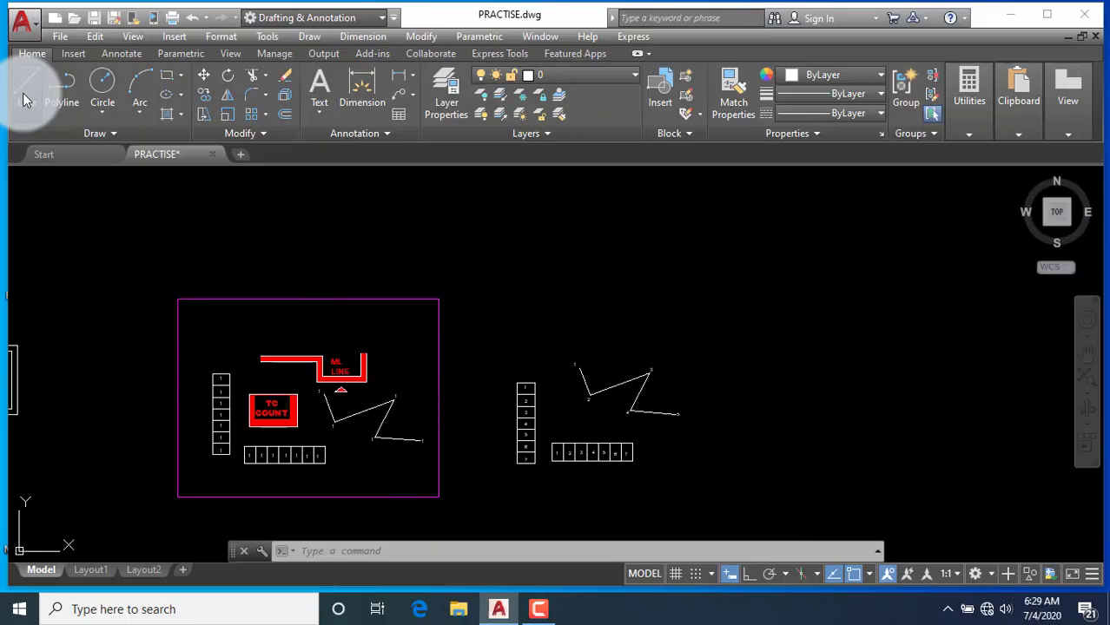
Draw a trial horizontal line above the drawing, then erase it again
click(26, 100)
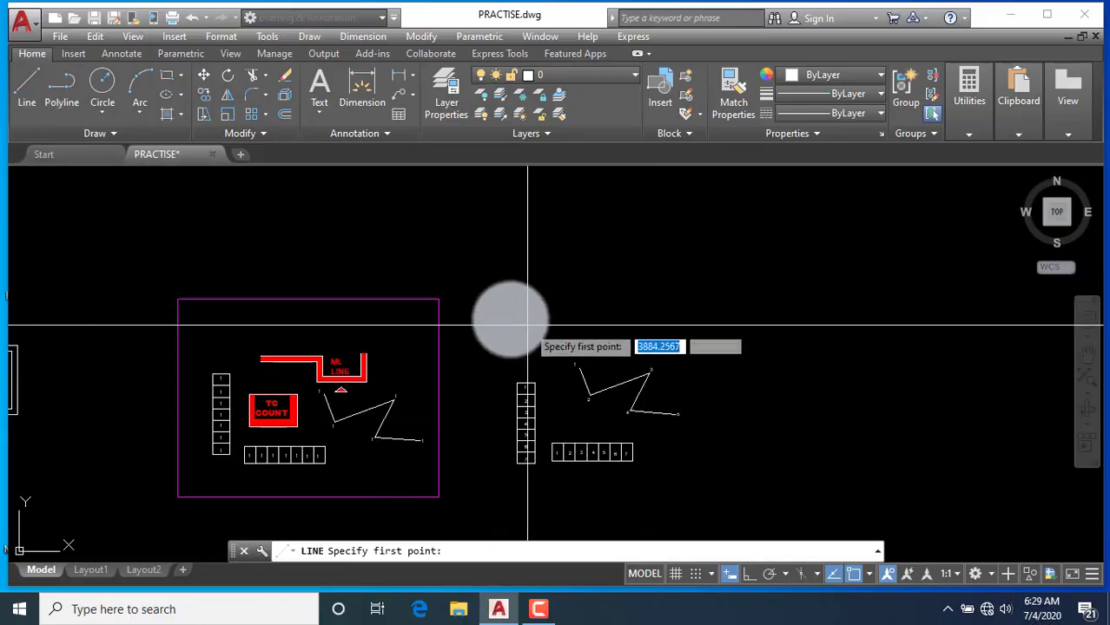
click(451, 298)
click(664, 296)
right_click(712, 227)
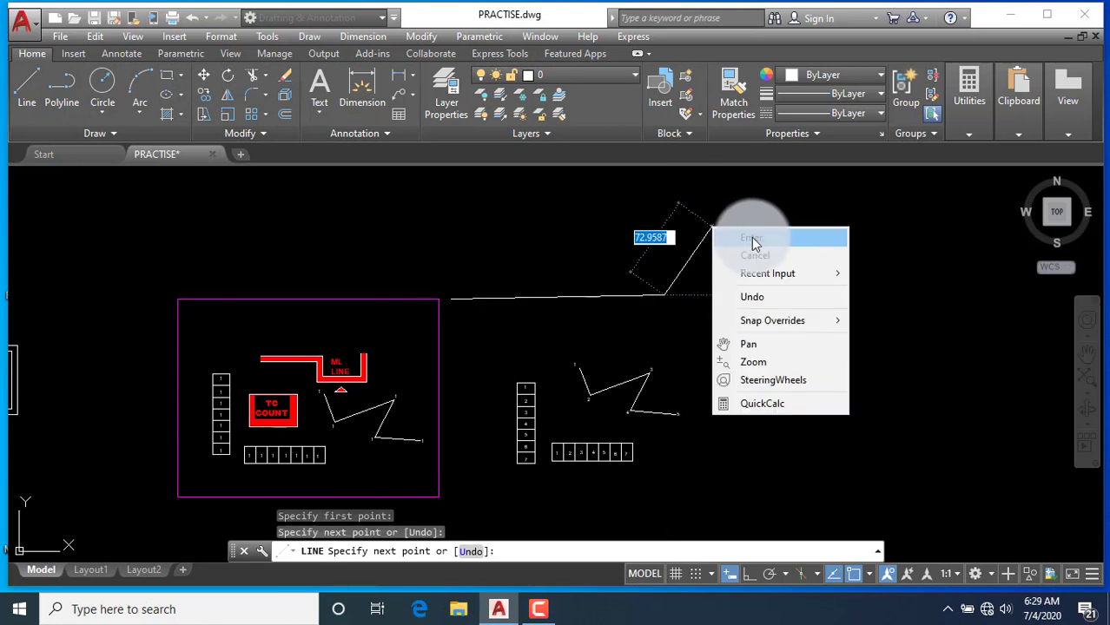
click(738, 240)
click(681, 310)
click(587, 252)
key(Delete)
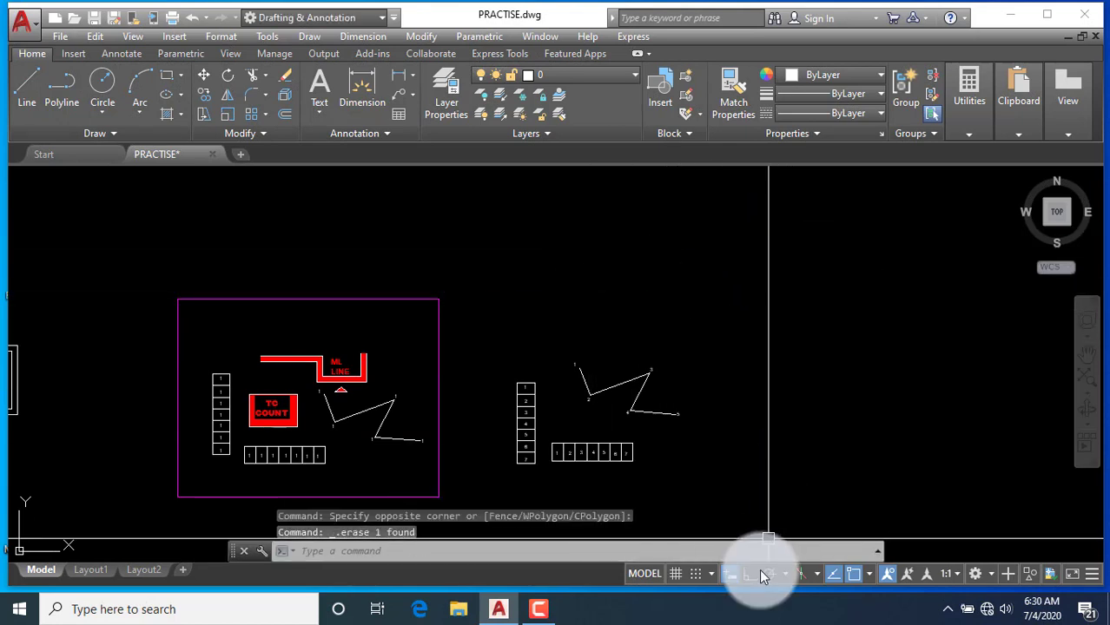
scroll(446, 255, down, 3)
scroll(475, 319, up, 1)
scroll(484, 301, up, 2)
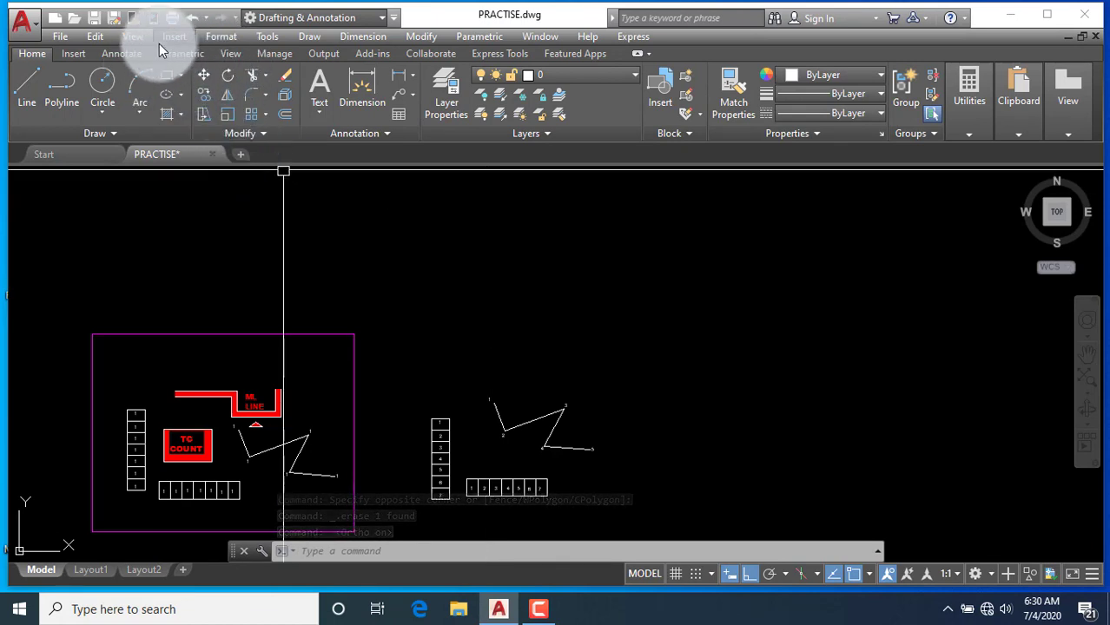
Start a multiline from the Draw menu, sketch two sides, then cancel and delete it
click(309, 36)
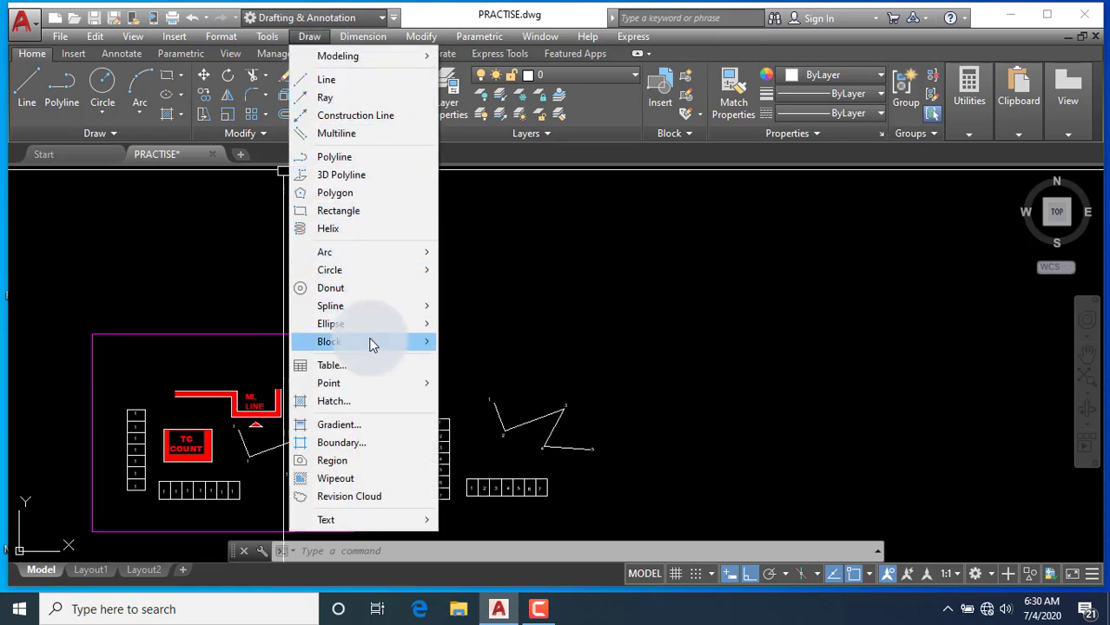
click(335, 136)
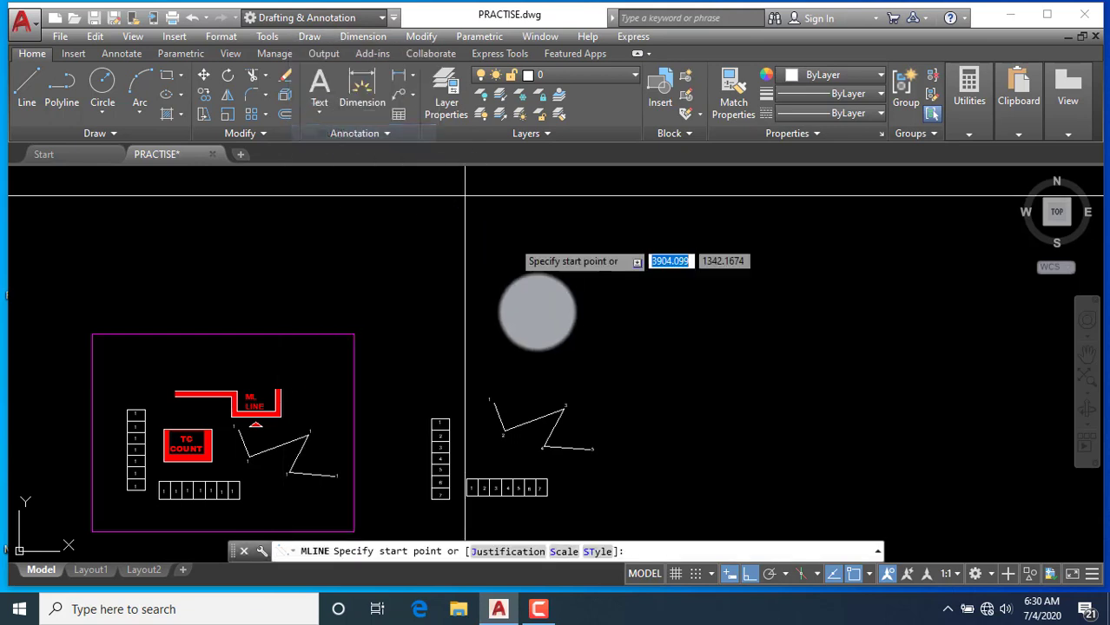
click(440, 320)
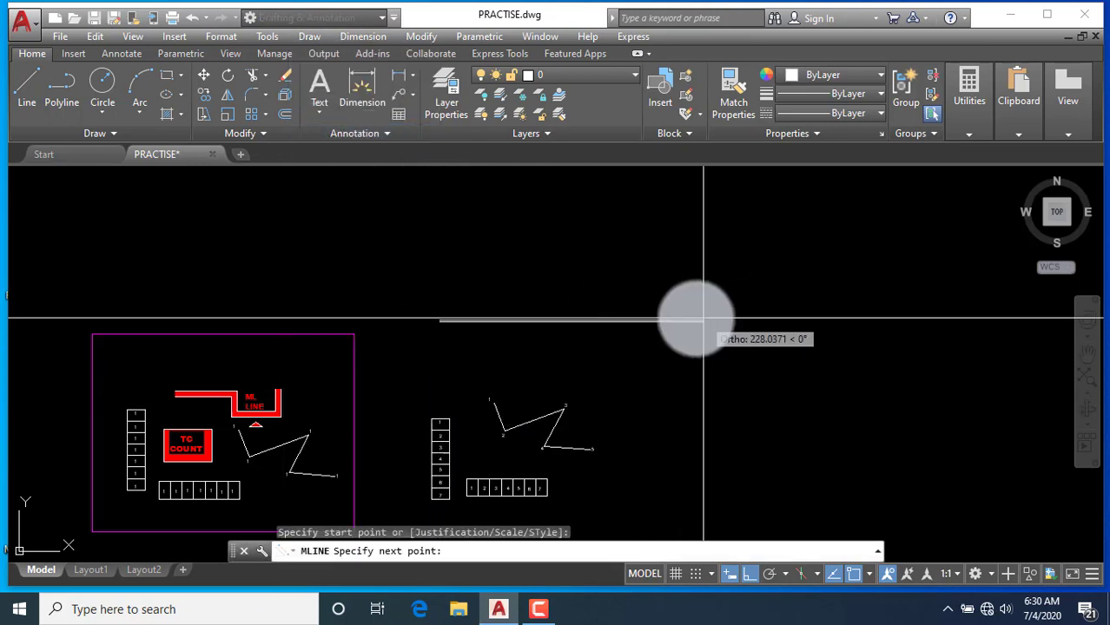
click(623, 320)
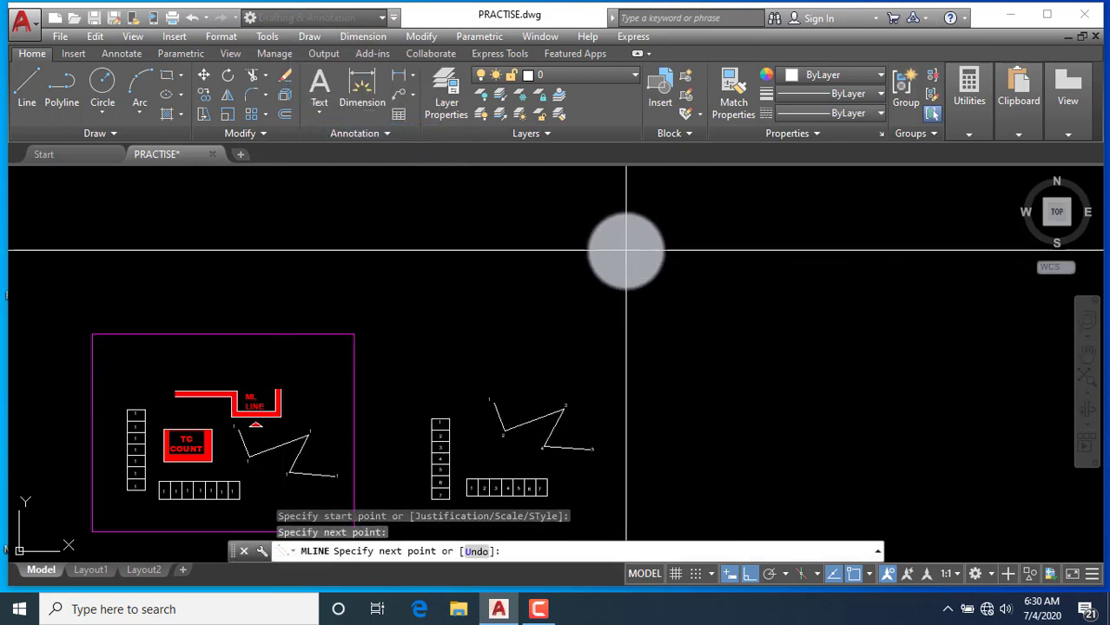
click(626, 251)
key(Escape)
click(621, 340)
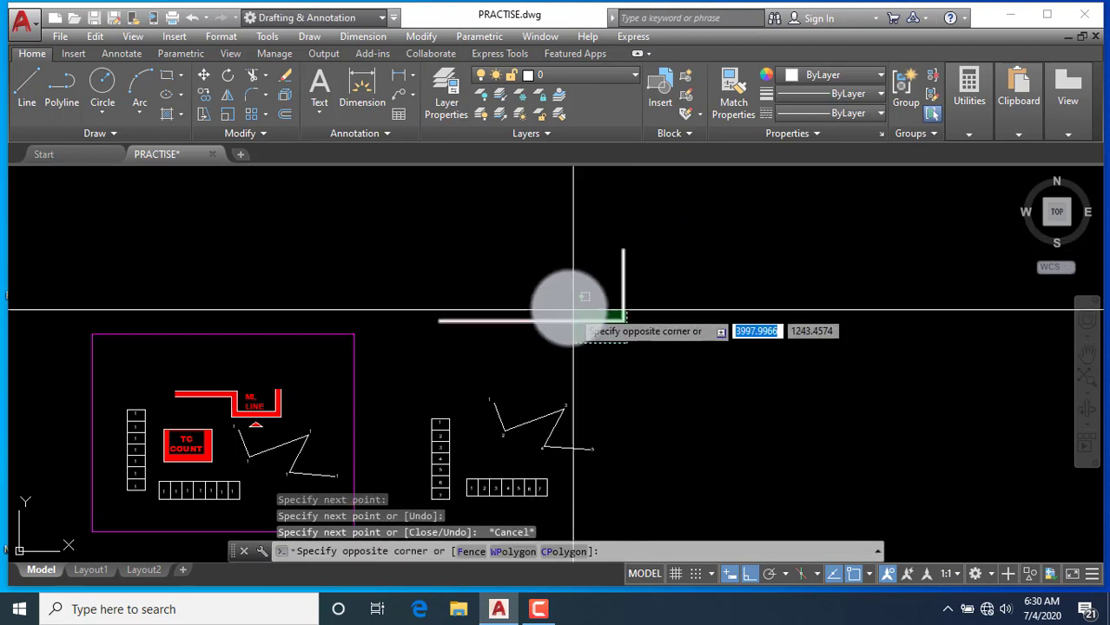
click(569, 307)
key(Delete)
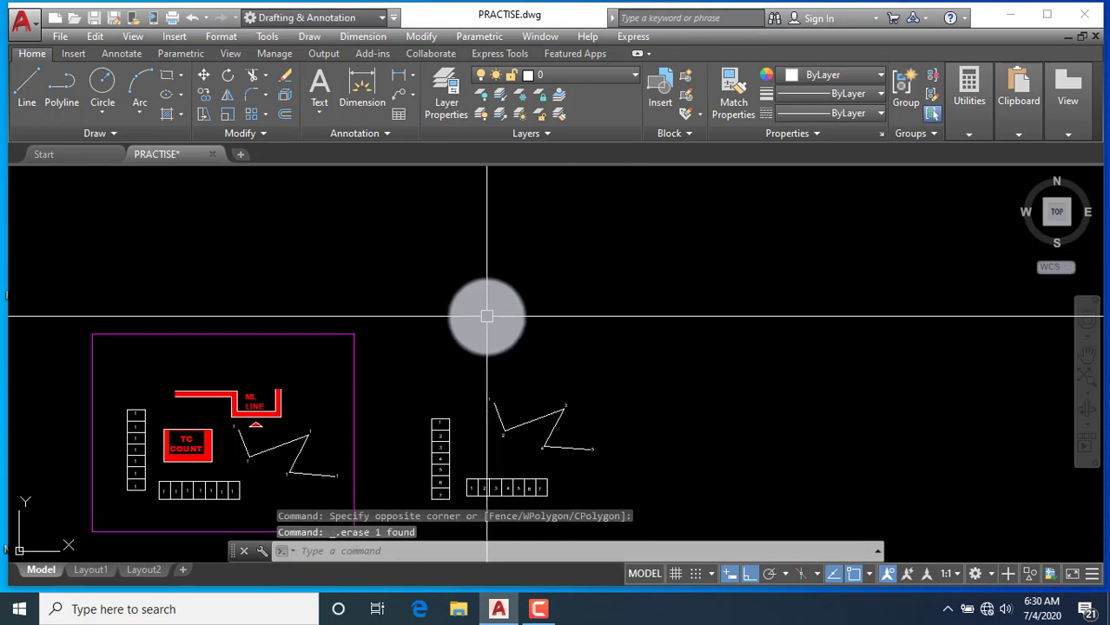
text(ML)
Redraw the multiline with sides 30 and 40 and close it into a rectangle
key(Return)
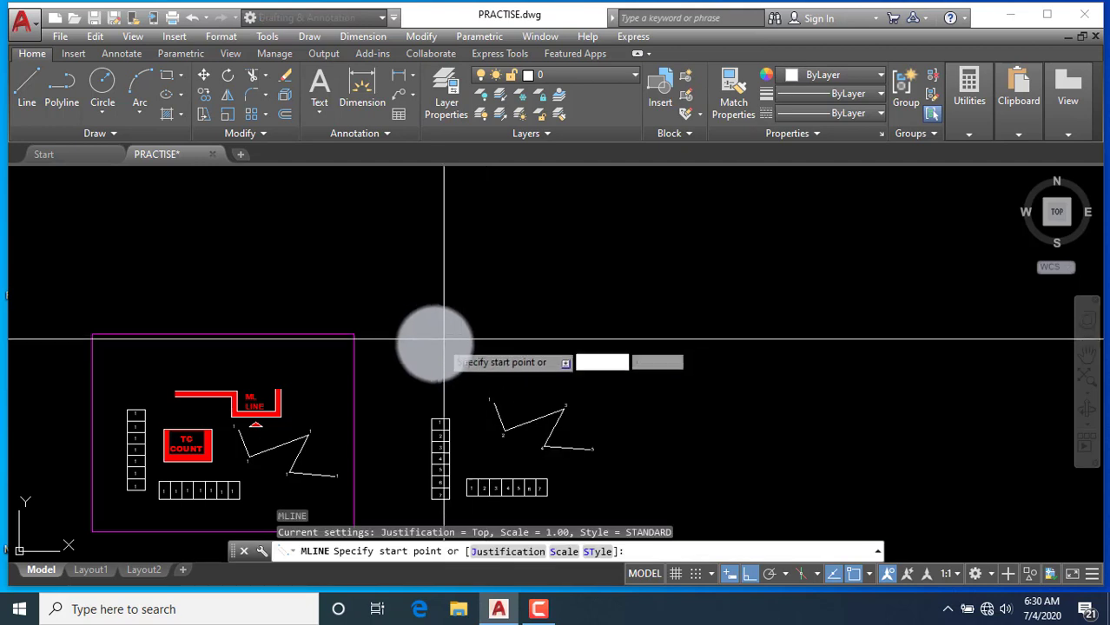
click(424, 325)
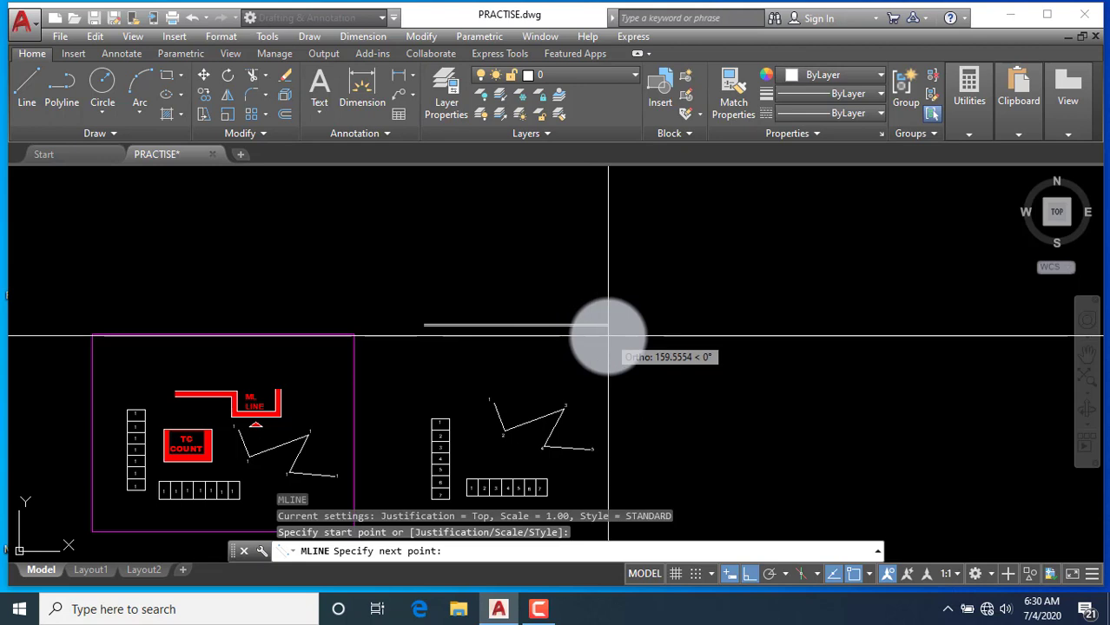
text(30)
key(Return)
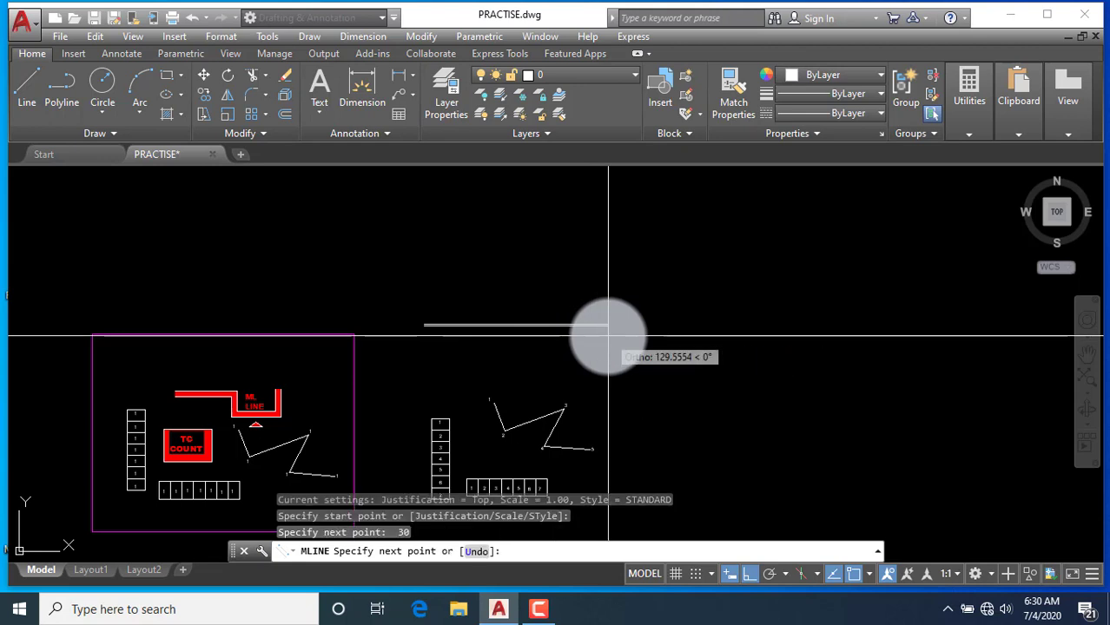
scroll(620, 376, down, 2)
scroll(519, 252, up, 2)
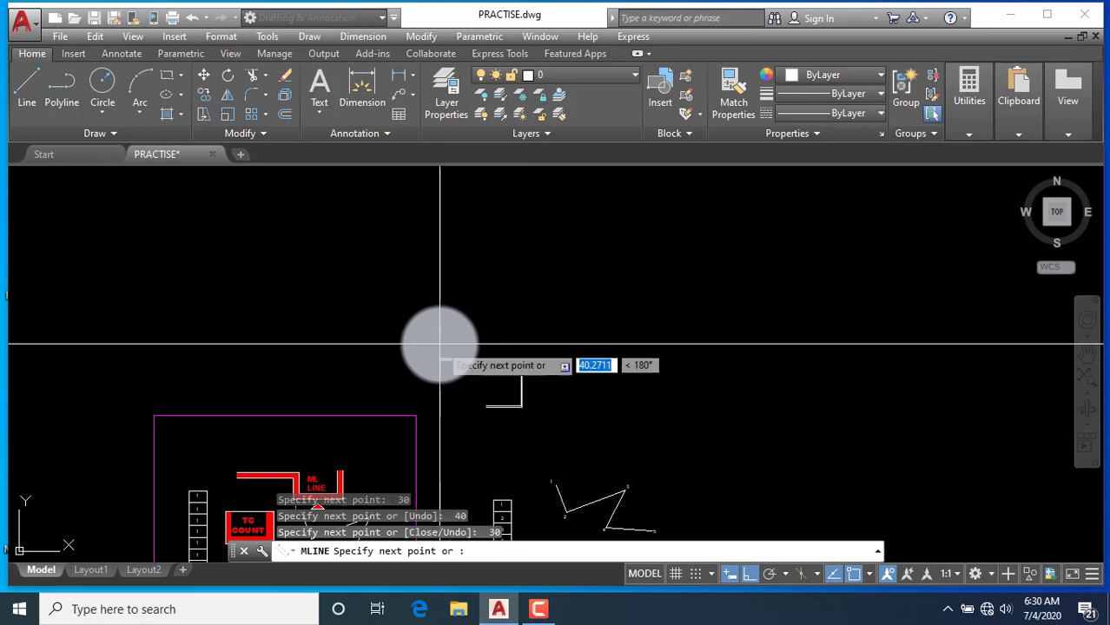
scroll(482, 415, up, 2)
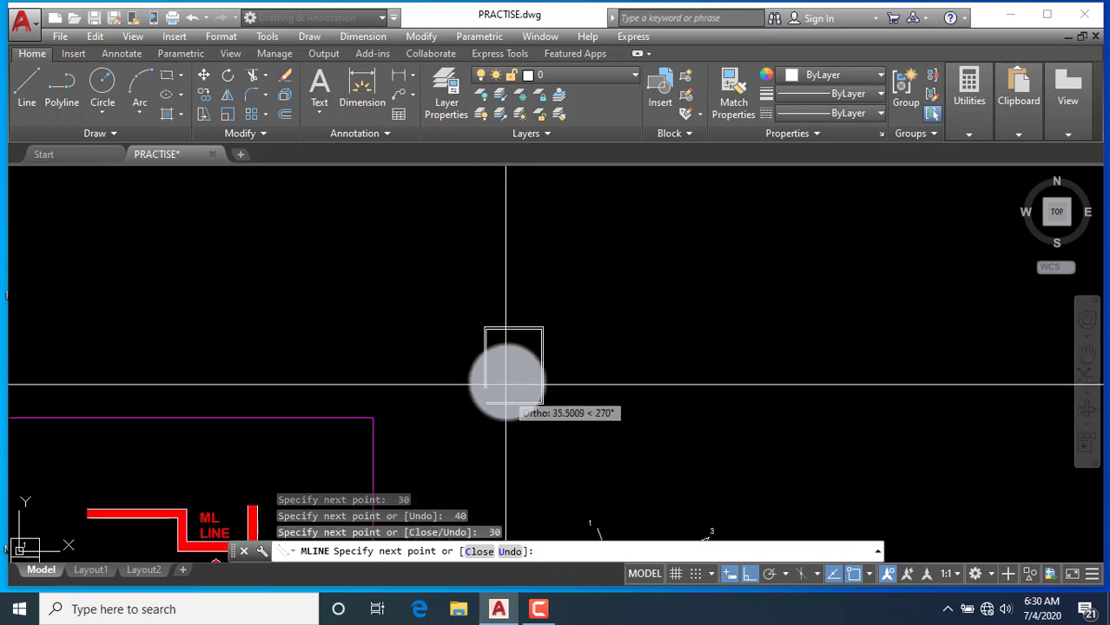
right_click(509, 383)
click(554, 452)
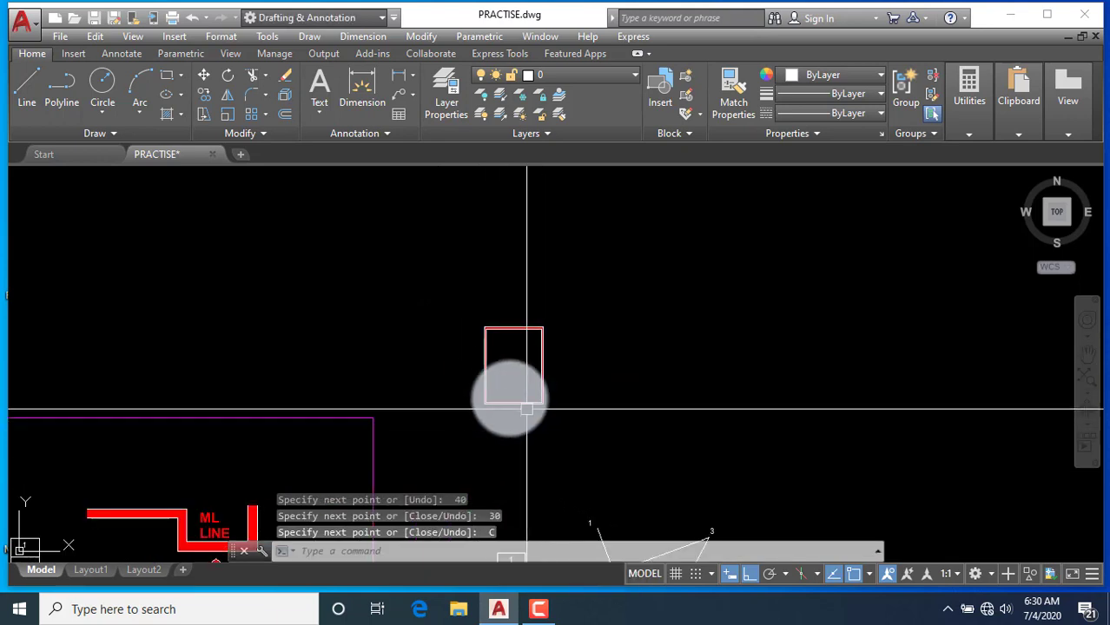
scroll(508, 382, down, 2)
scroll(469, 330, up, 4)
scroll(525, 351, up, 2)
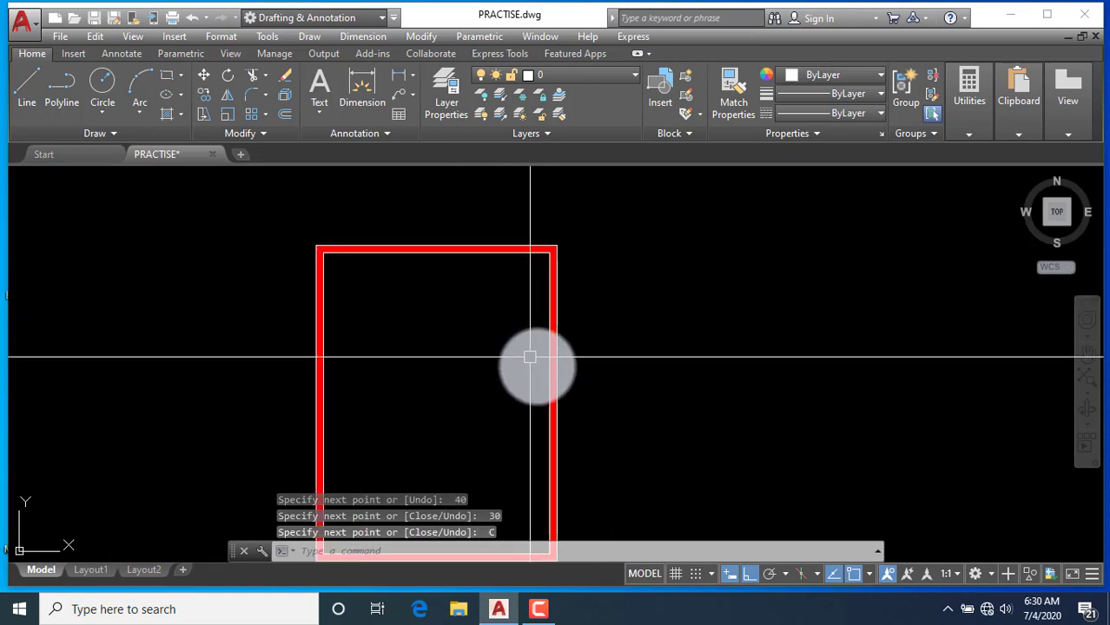
scroll(503, 366, down, 2)
scroll(538, 446, up, 4)
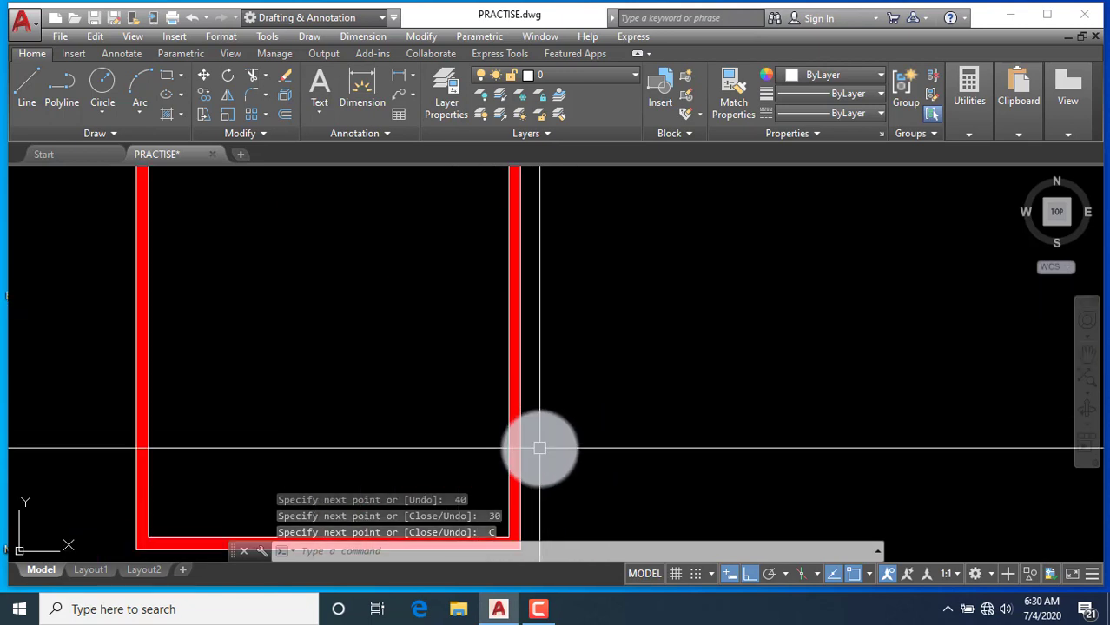
click(406, 77)
click(403, 101)
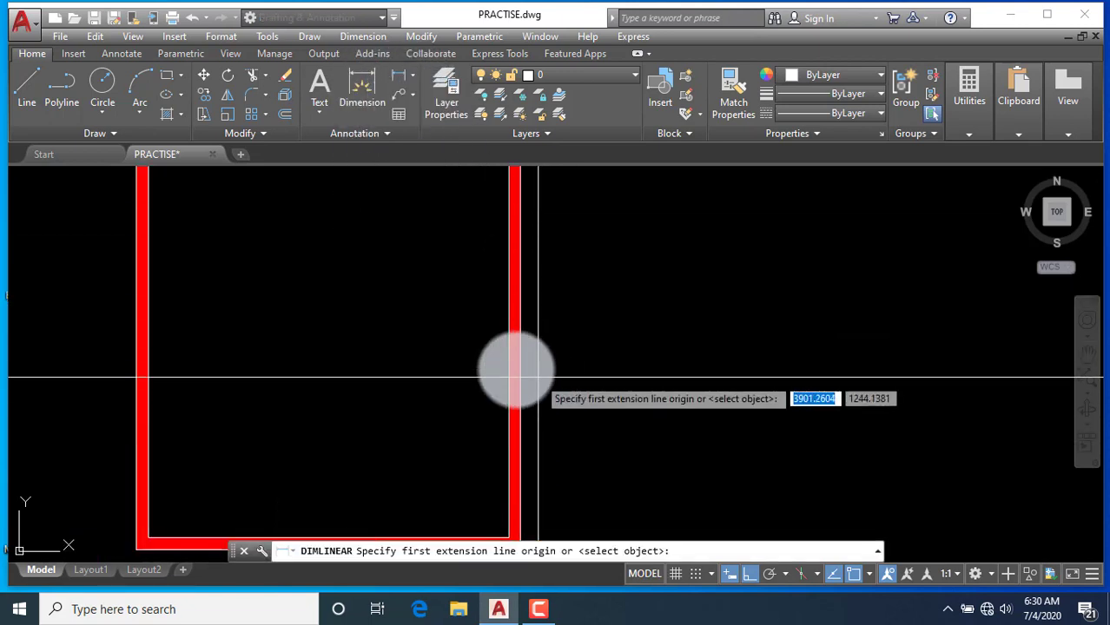
scroll(514, 363, up, 3)
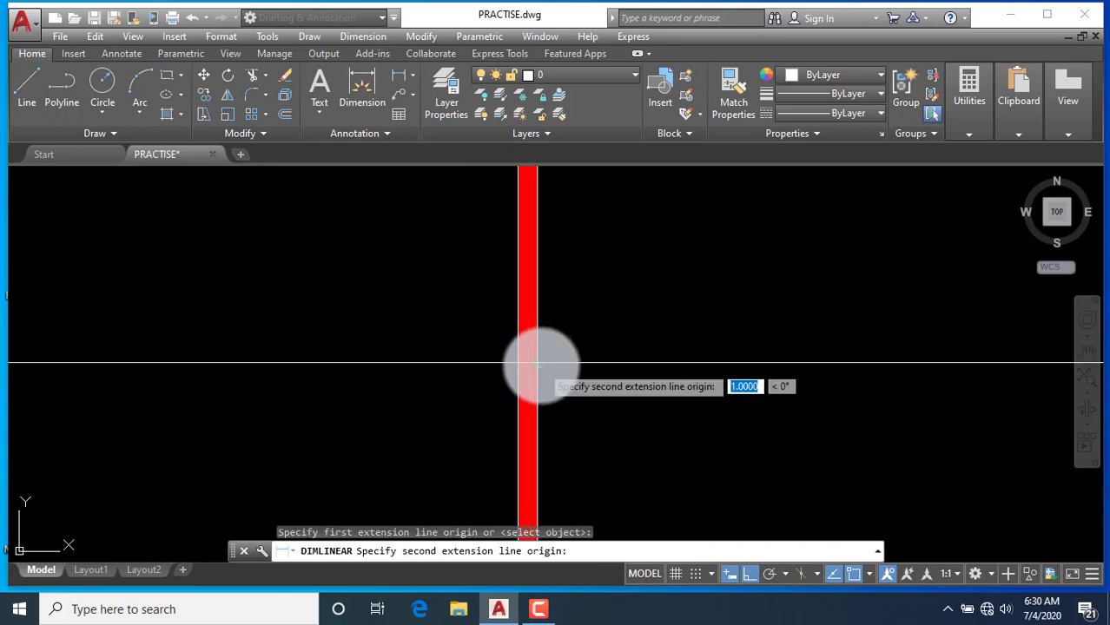
click(531, 364)
key(Escape)
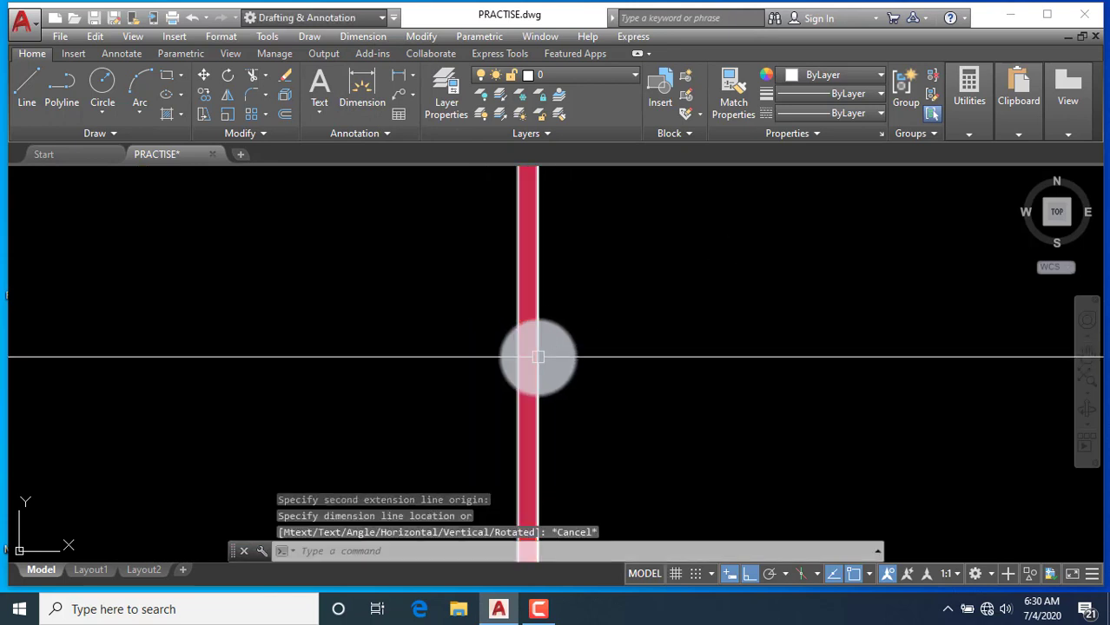
scroll(534, 364, down, 5)
scroll(491, 398, down, 2)
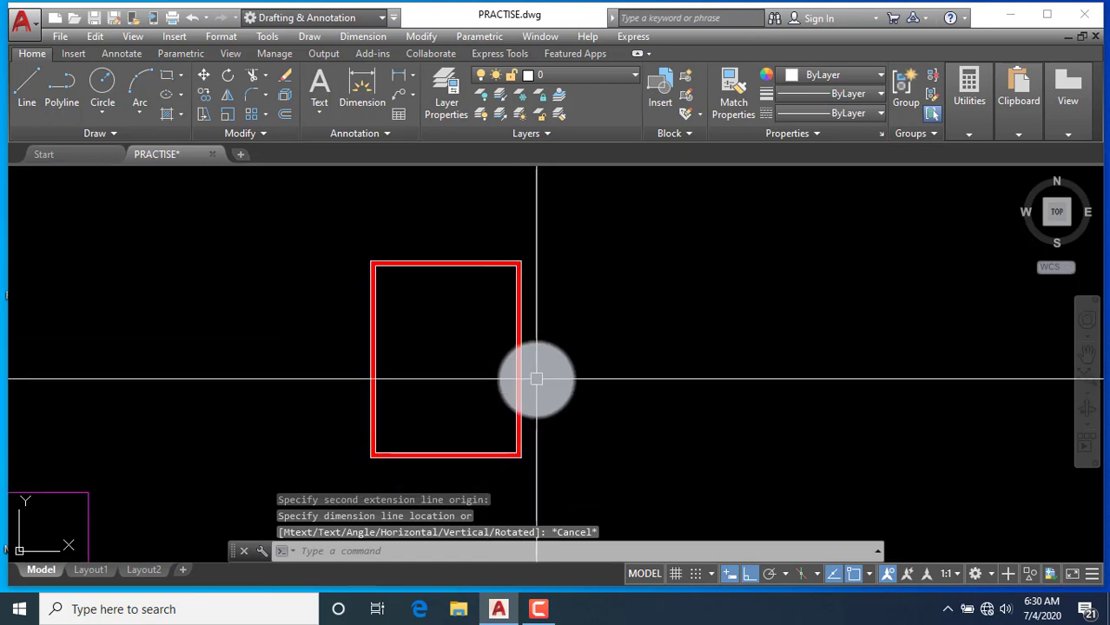
scroll(478, 372, down, 2)
scroll(503, 368, up, 4)
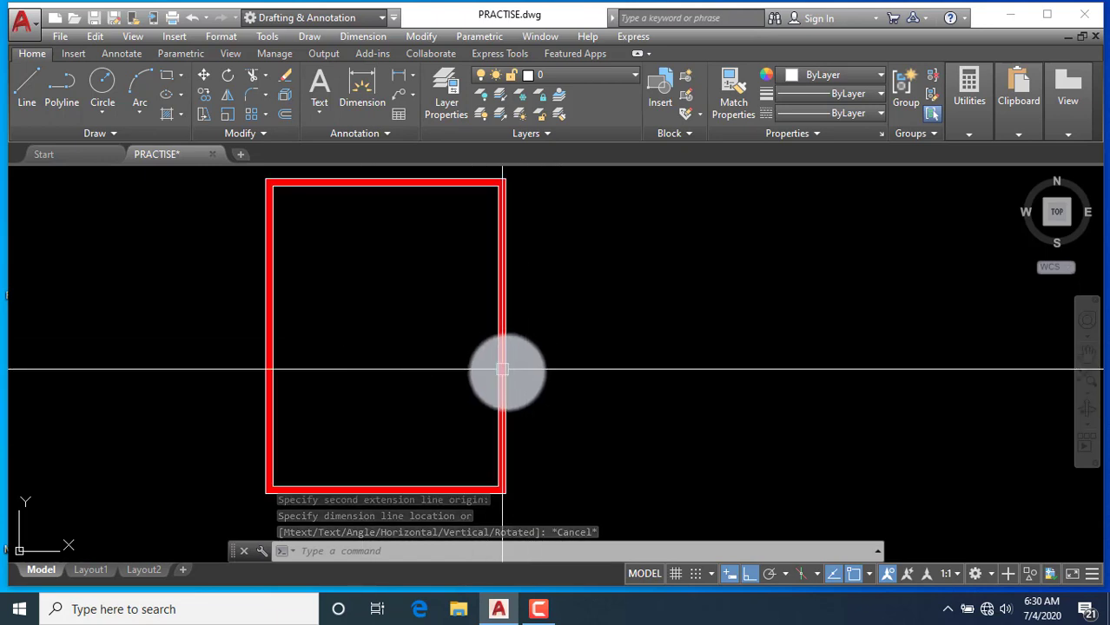
scroll(512, 362, up, 2)
scroll(533, 384, down, 4)
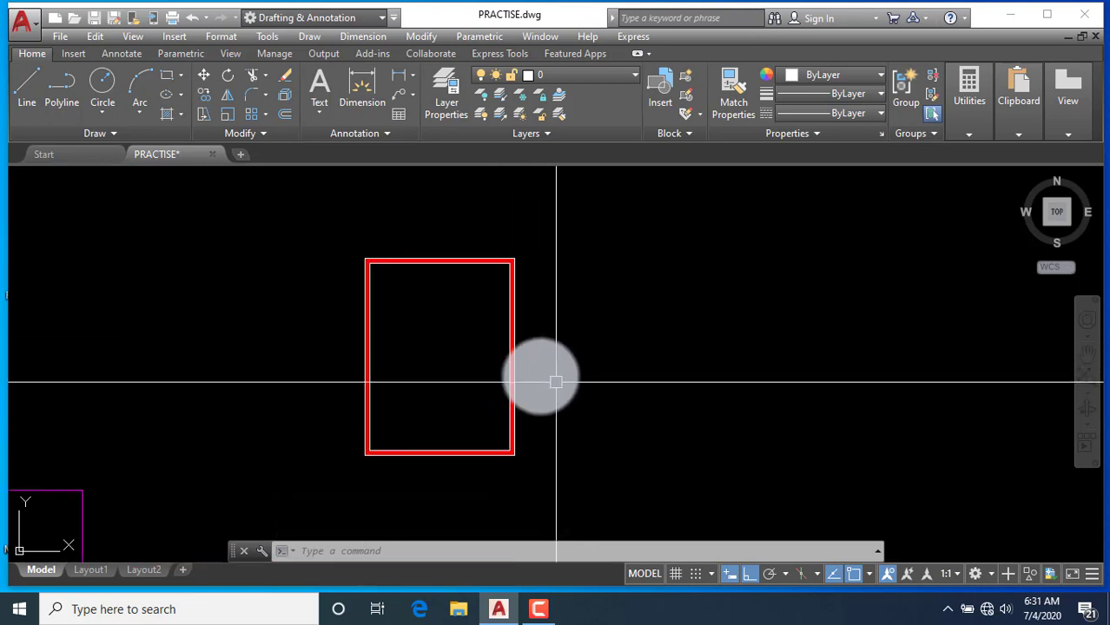
scroll(518, 373, up, 2)
Set the red rectangle's Mline scale to 5 in Properties, then deselect it
right_click(508, 373)
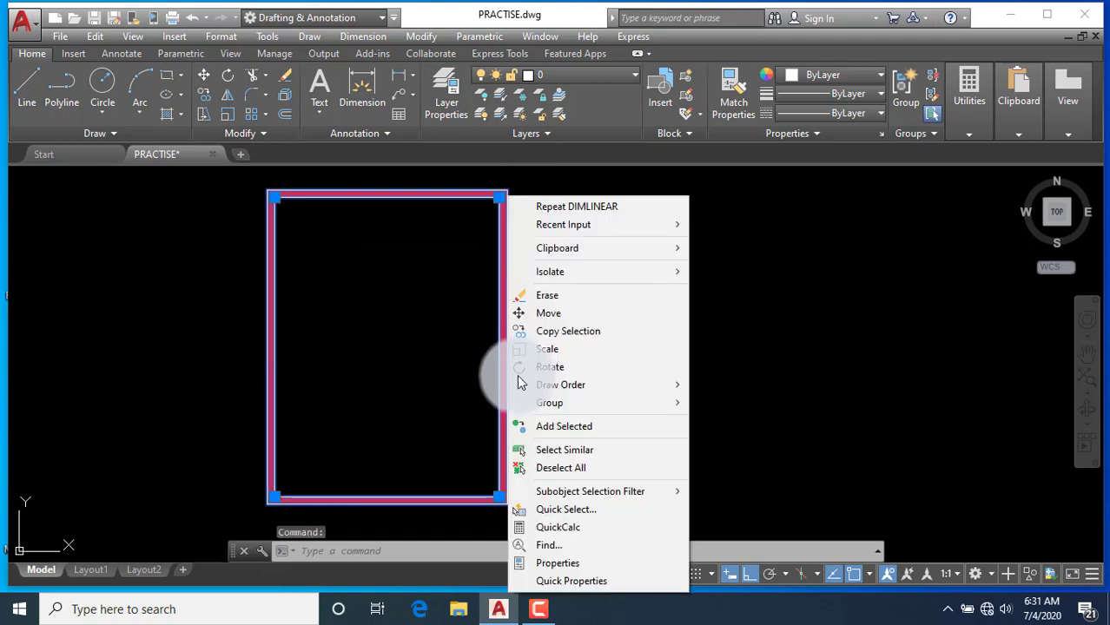
click(573, 560)
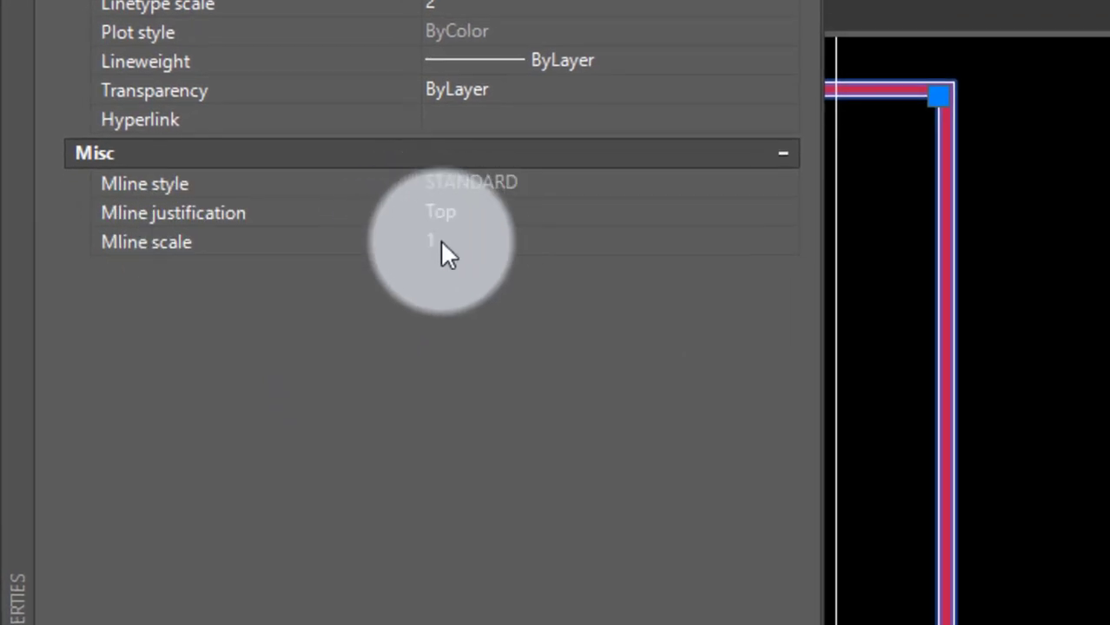
click(453, 242)
text(5)
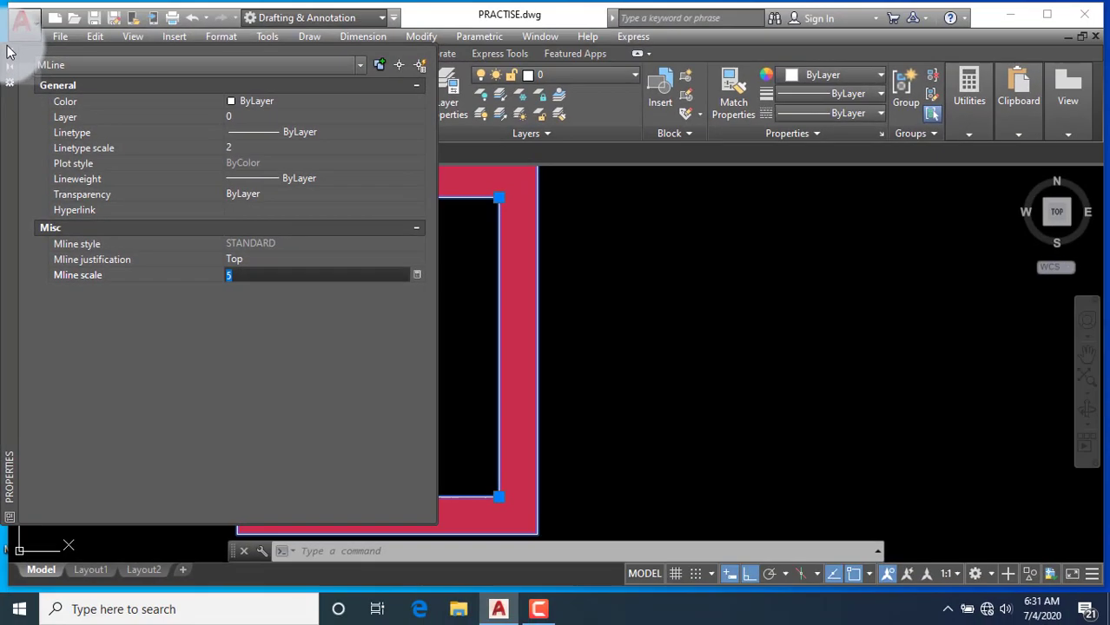
click(9, 54)
scroll(532, 344, down, 2)
key(Escape)
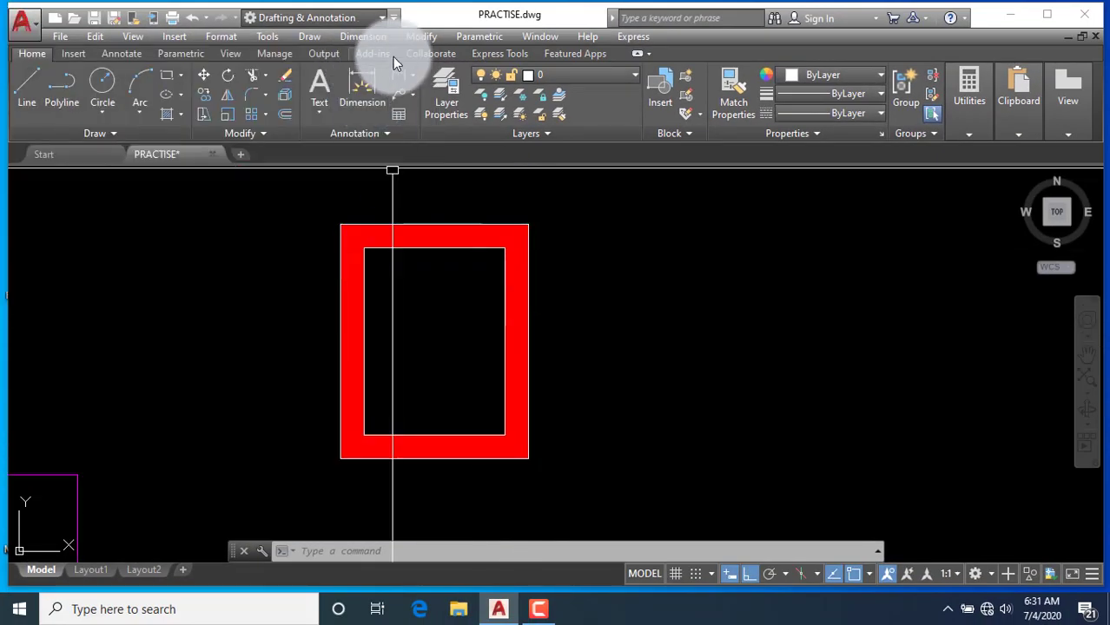
click(409, 73)
click(414, 100)
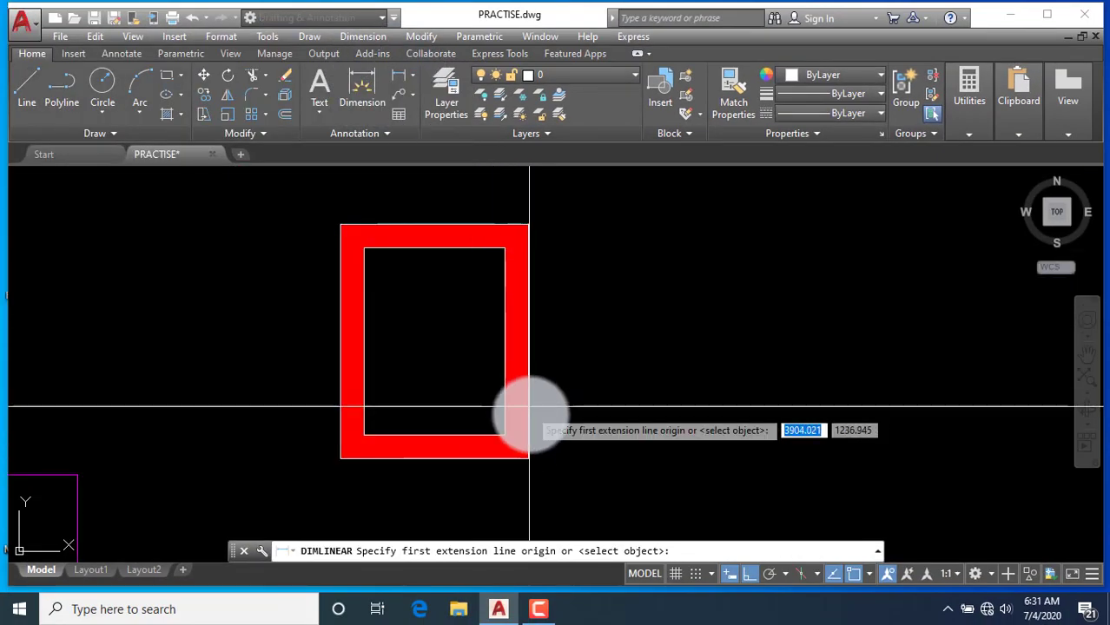
scroll(528, 407, up, 4)
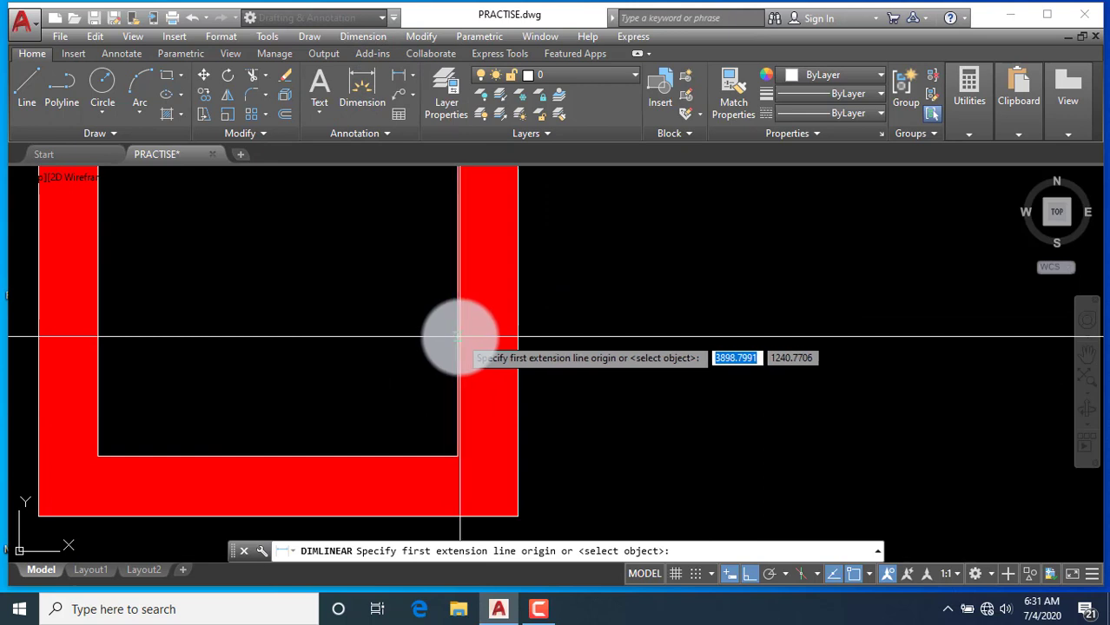
click(457, 337)
click(519, 337)
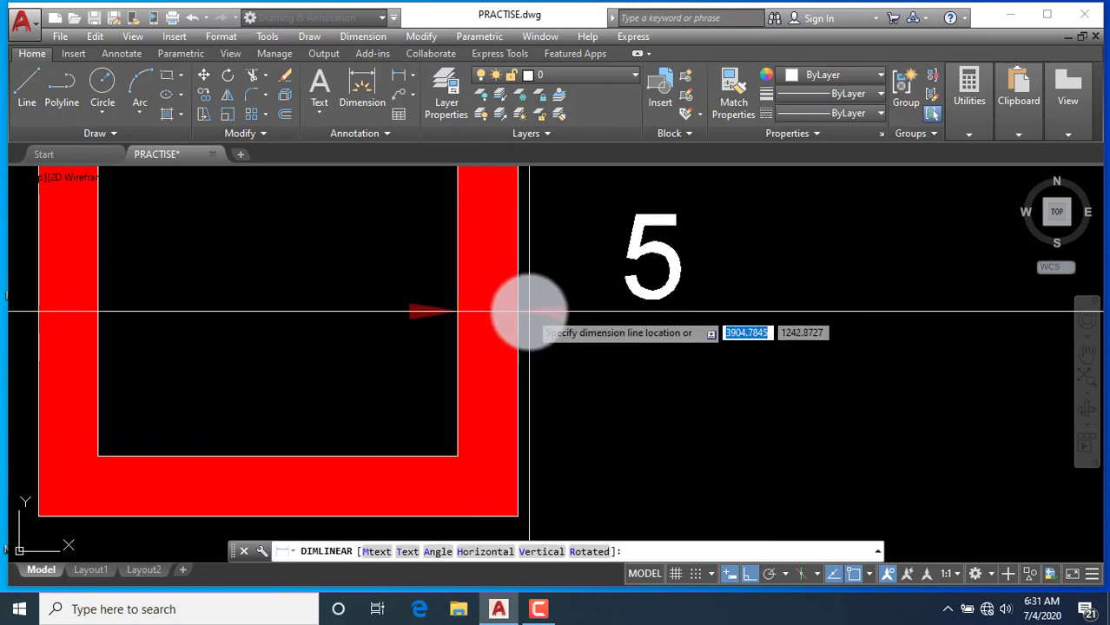
key(Escape)
scroll(538, 399, down, 4)
scroll(531, 397, down, 2)
scroll(436, 349, up, 2)
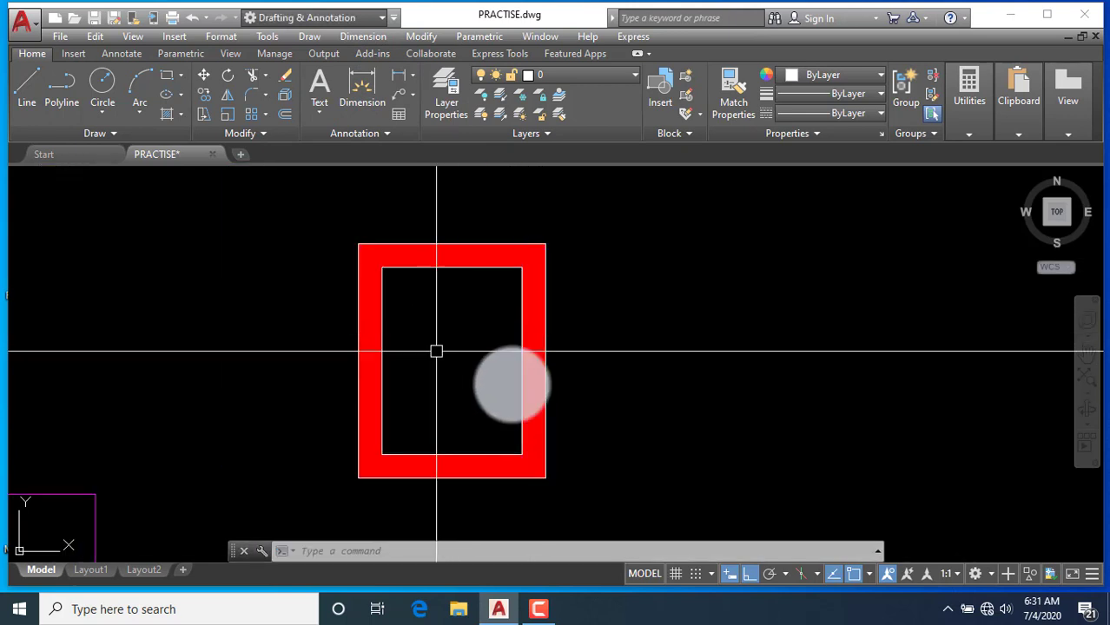
scroll(513, 360, up, 3)
scroll(413, 380, down, 4)
scroll(423, 369, up, 2)
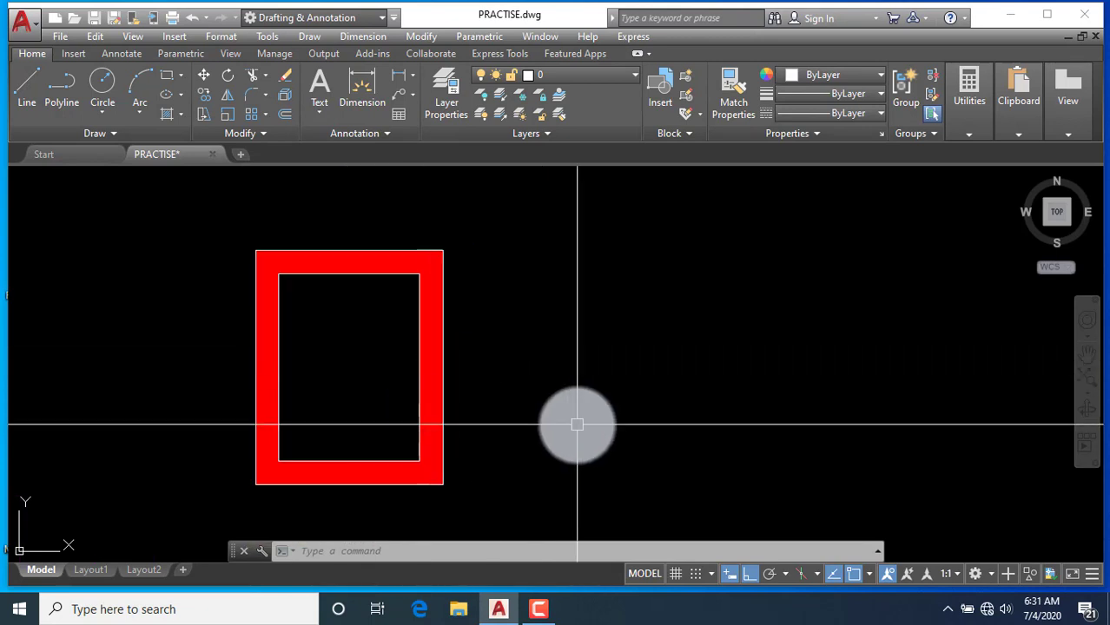
scroll(426, 367, down, 2)
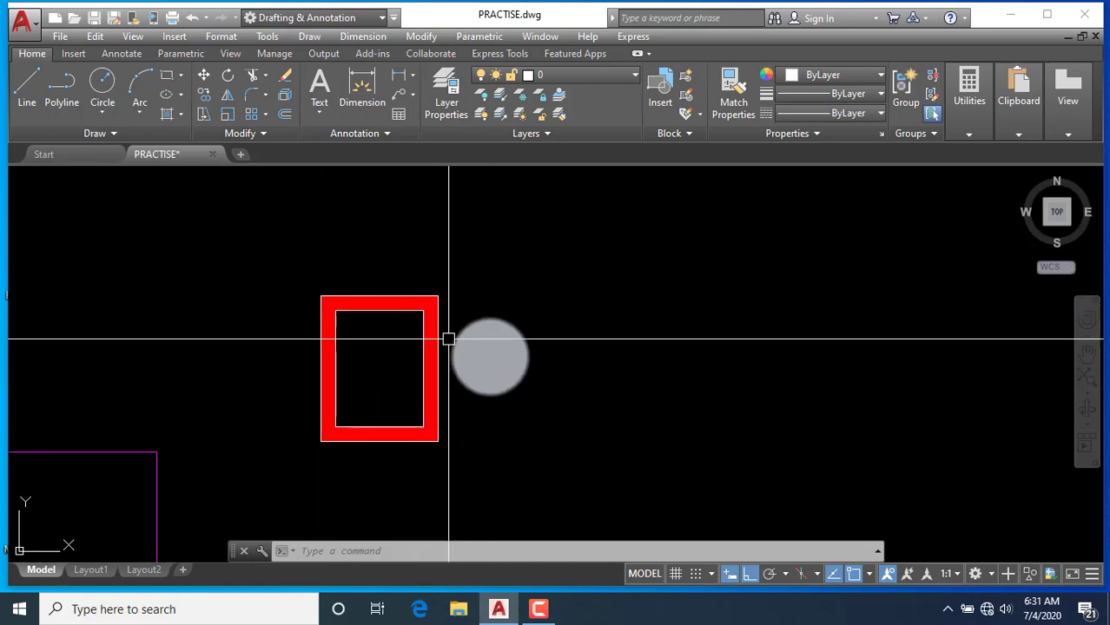
scroll(362, 372, up, 2)
scroll(487, 411, down, 2)
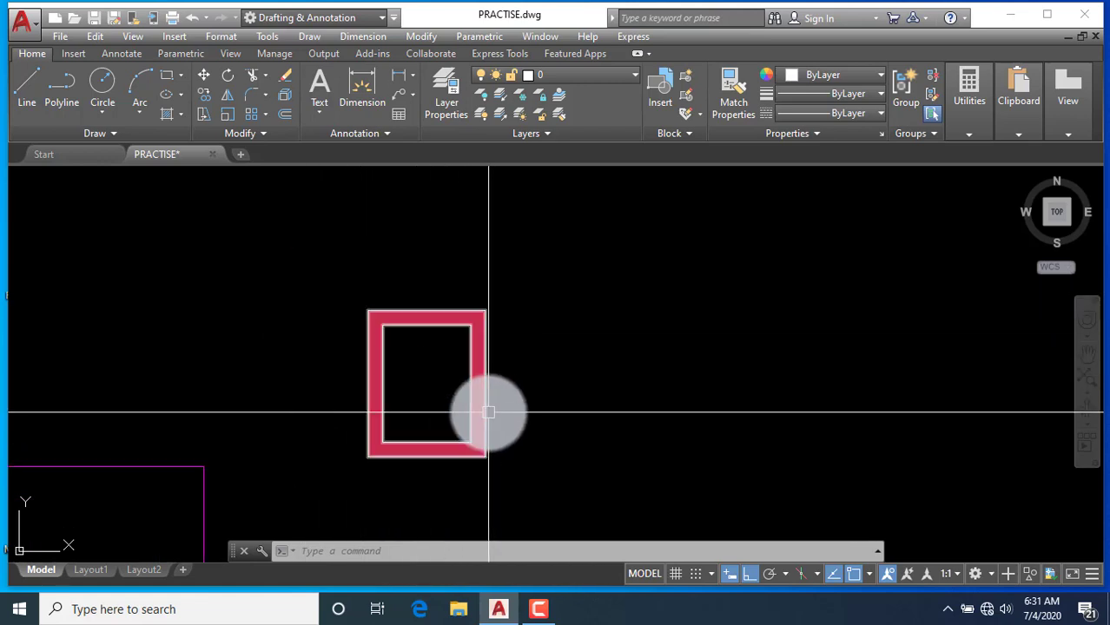
scroll(477, 406, up, 2)
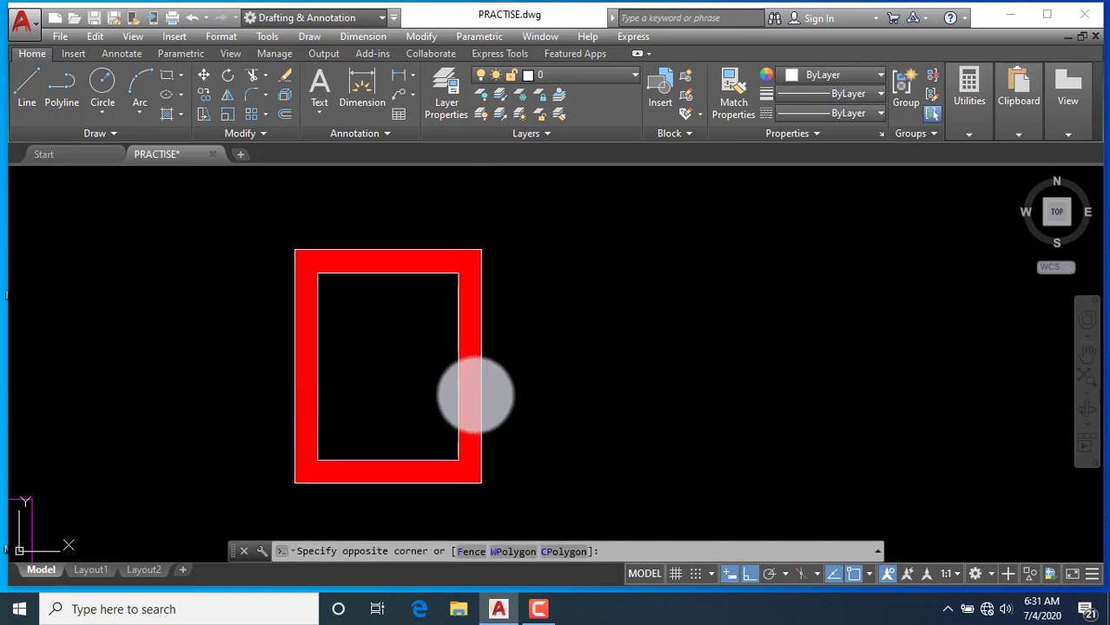
click(478, 398)
click(478, 397)
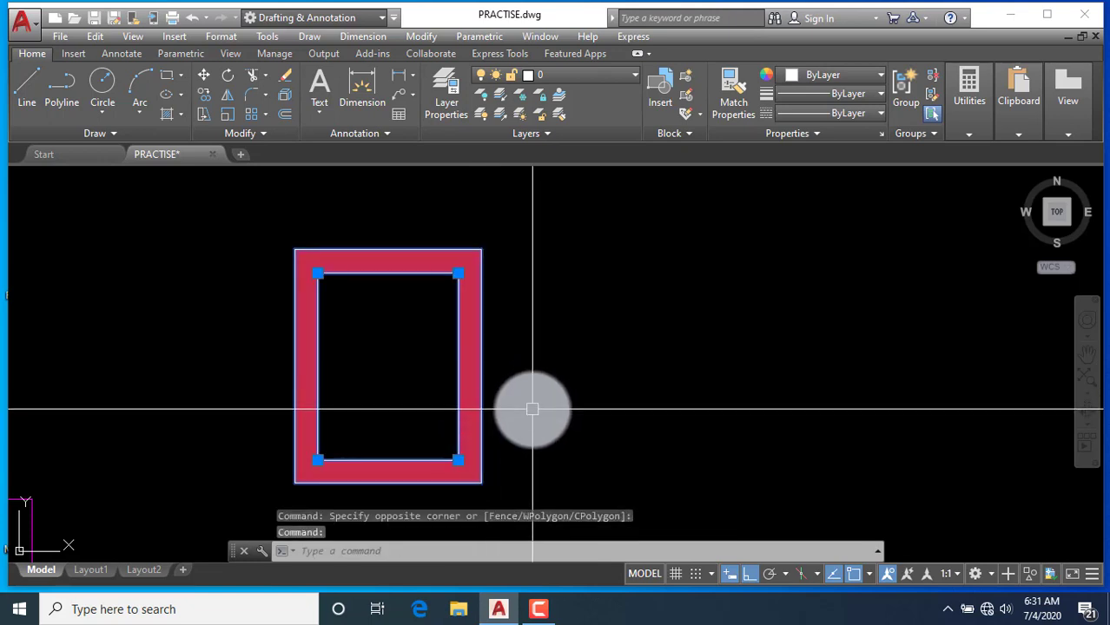
key(Return)
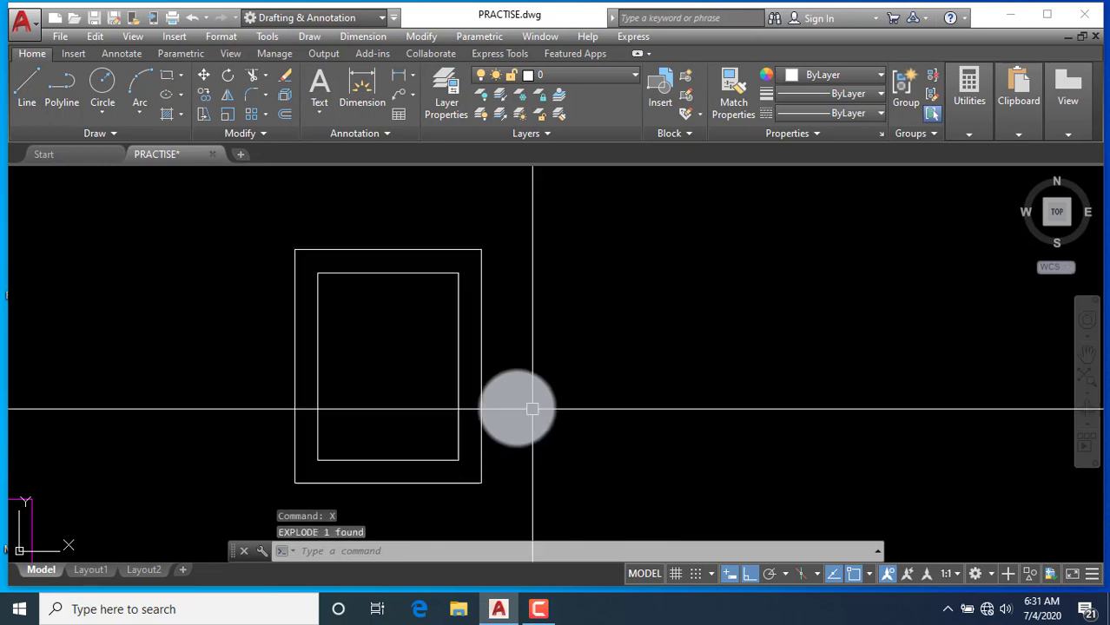
click(457, 379)
key(Escape)
scroll(451, 411, down, 2)
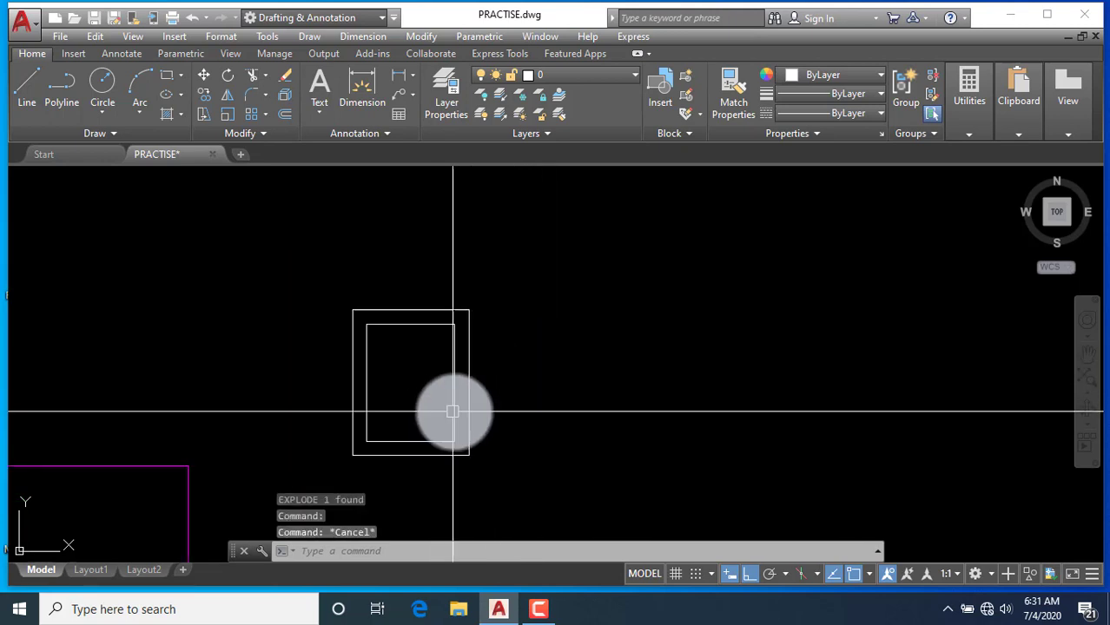
scroll(453, 371, down, 6)
scroll(300, 513, up, 2)
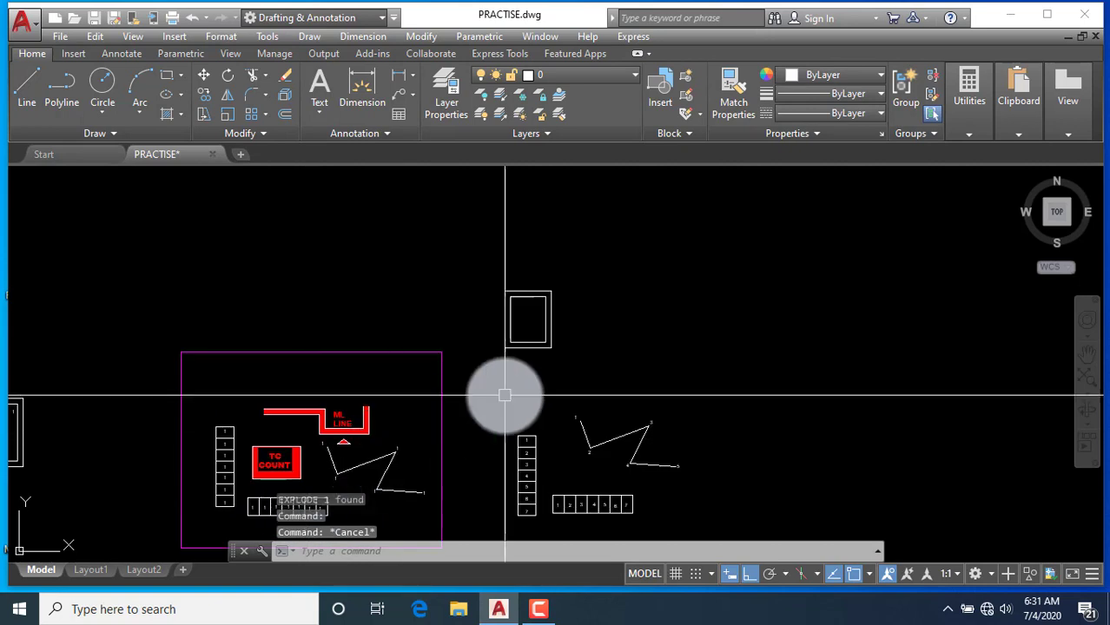
click(582, 365)
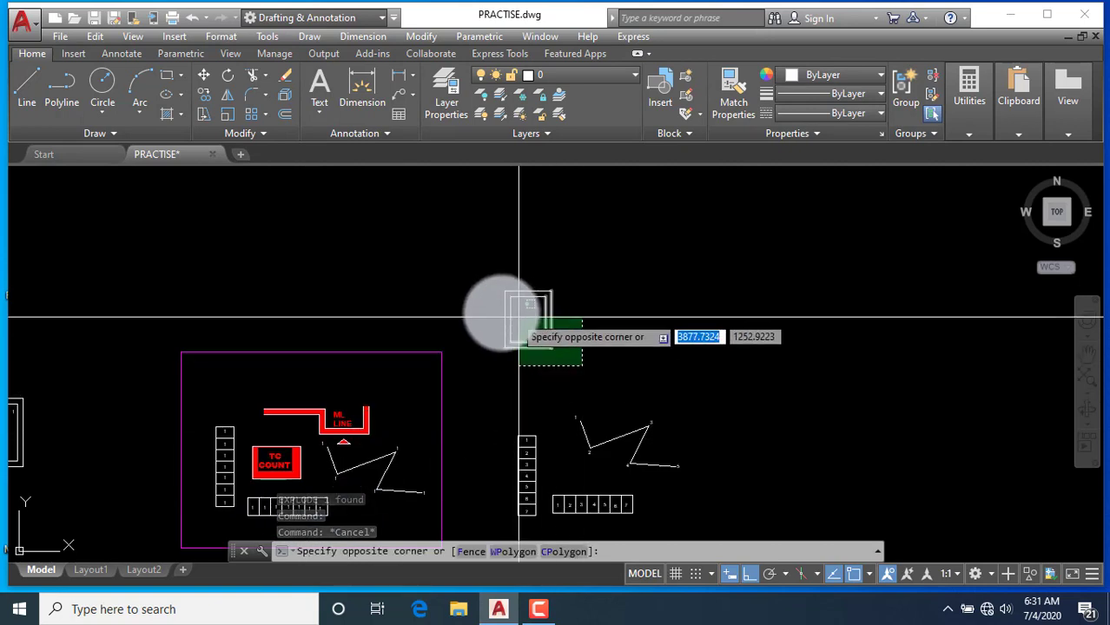
key(Escape)
scroll(361, 409, down, 2)
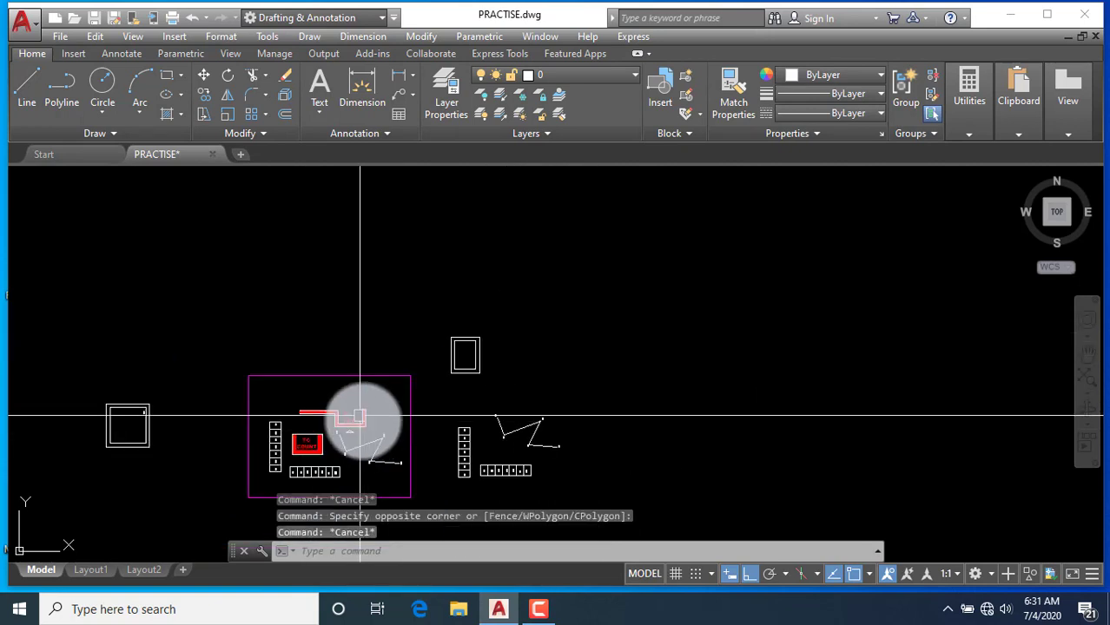
scroll(384, 421, up, 4)
scroll(446, 329, up, 5)
scroll(447, 344, up, 1)
scroll(447, 344, down, 2)
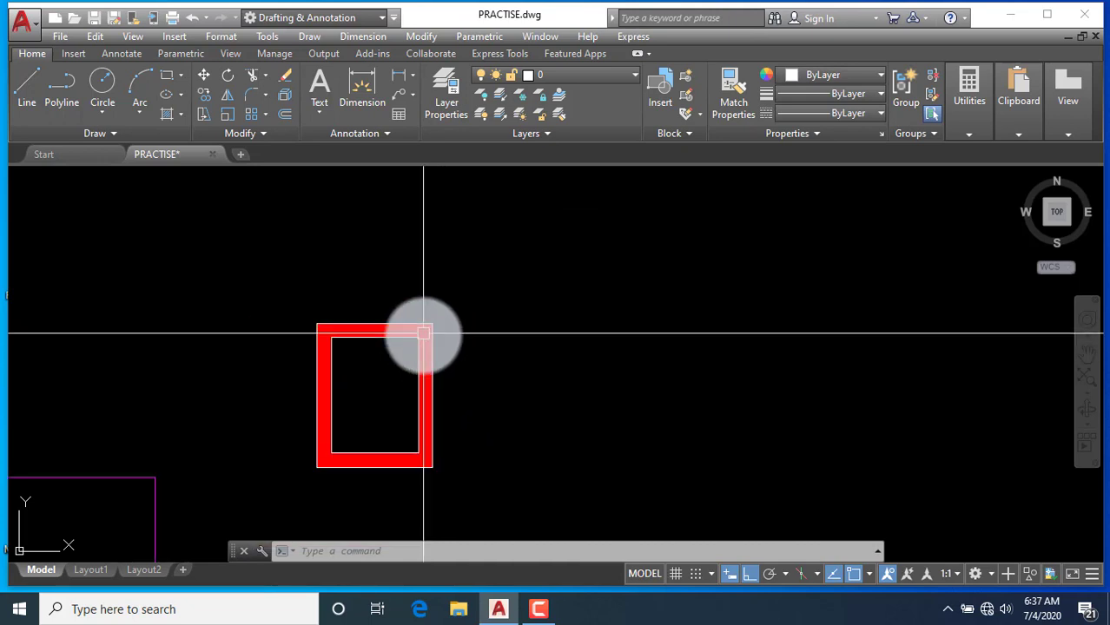
Change multiline style V's fill colour from Red to None
click(219, 39)
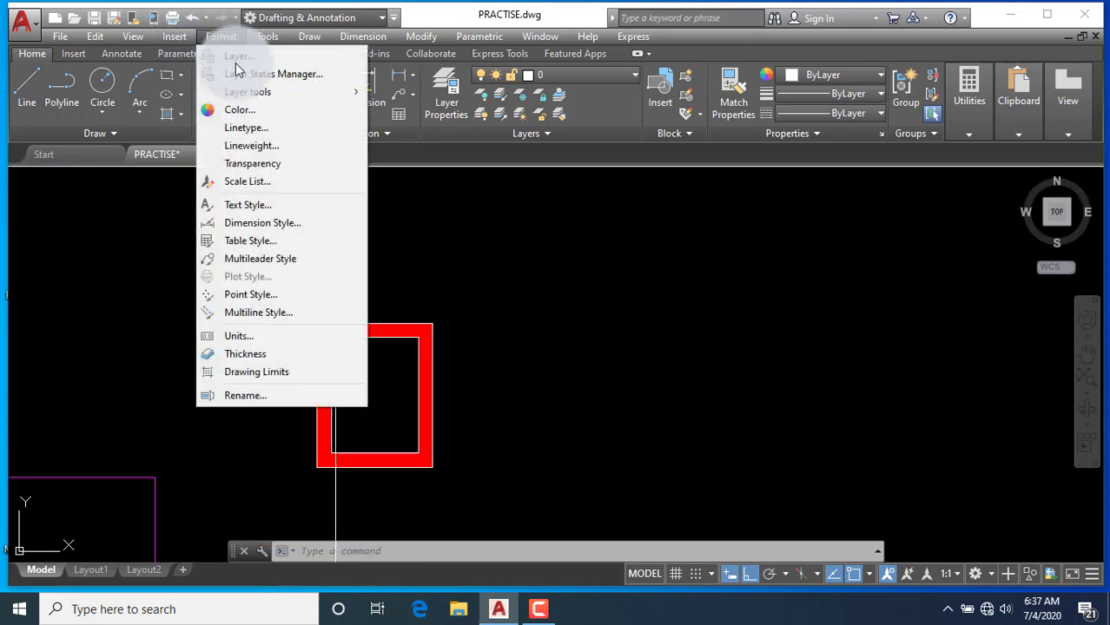
click(274, 316)
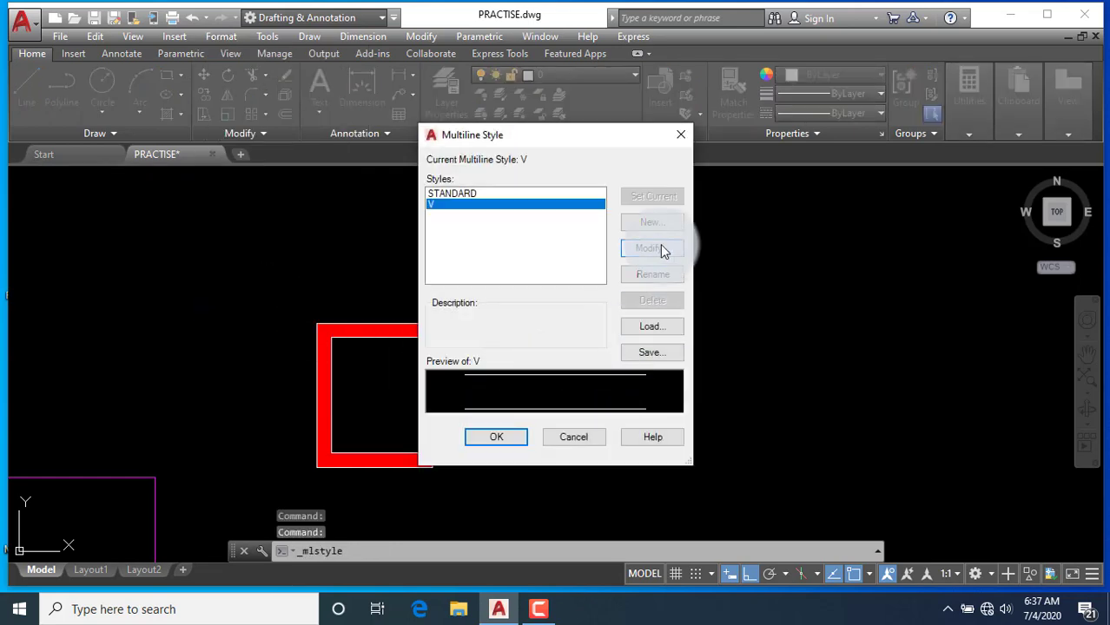
click(660, 248)
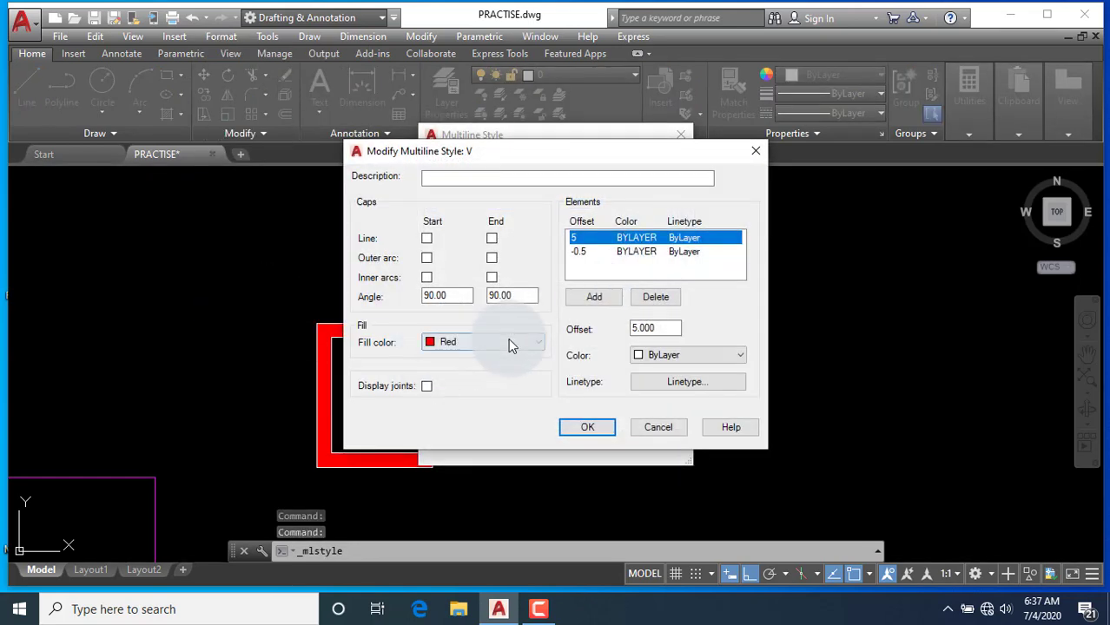
click(511, 344)
click(467, 362)
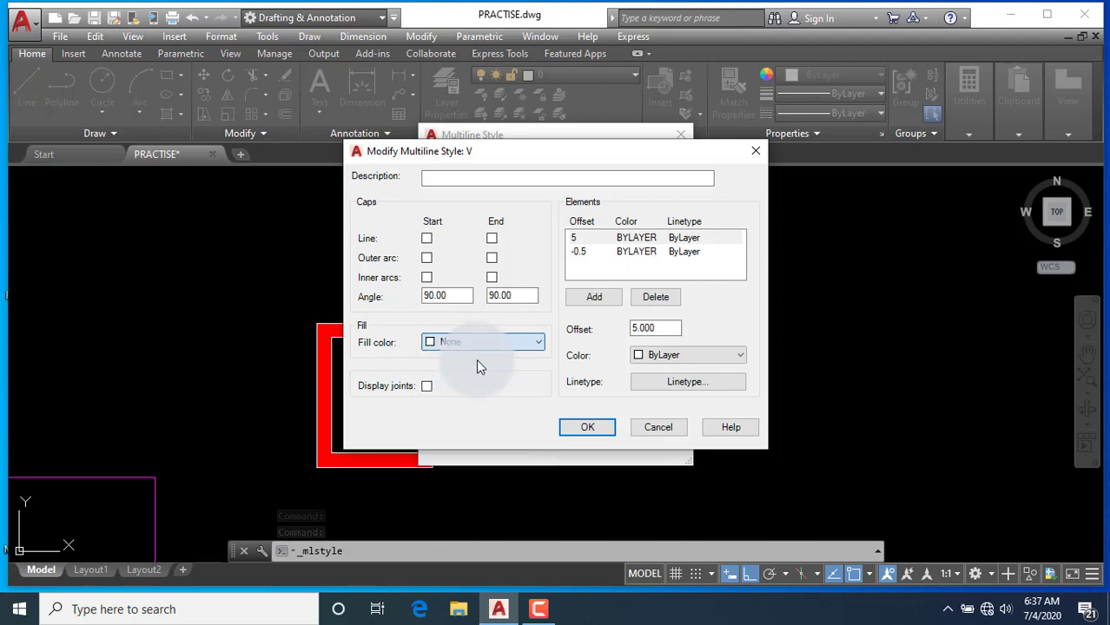
click(599, 432)
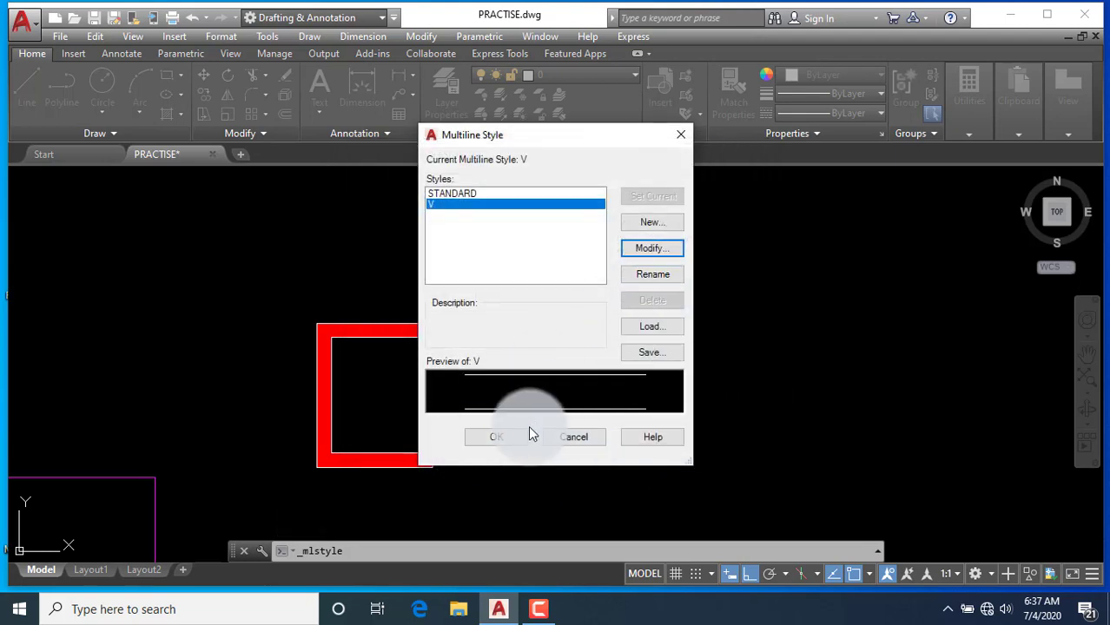
click(512, 437)
text(ML)
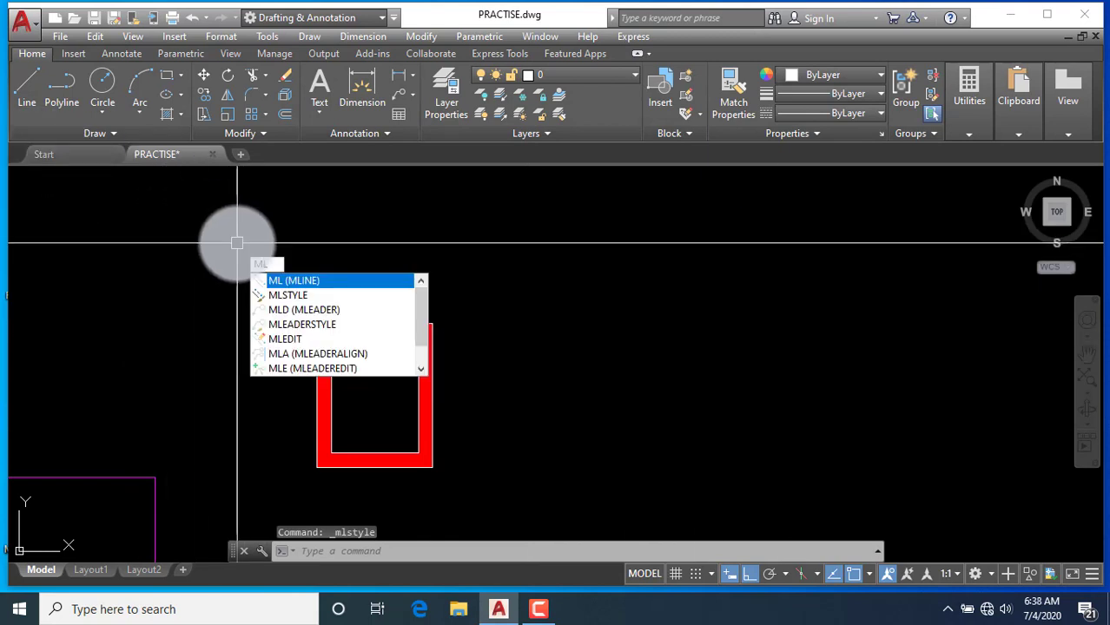
Draw a two-segment L-shaped multiline in style V to the right of the red rectangle
key(Return)
click(472, 406)
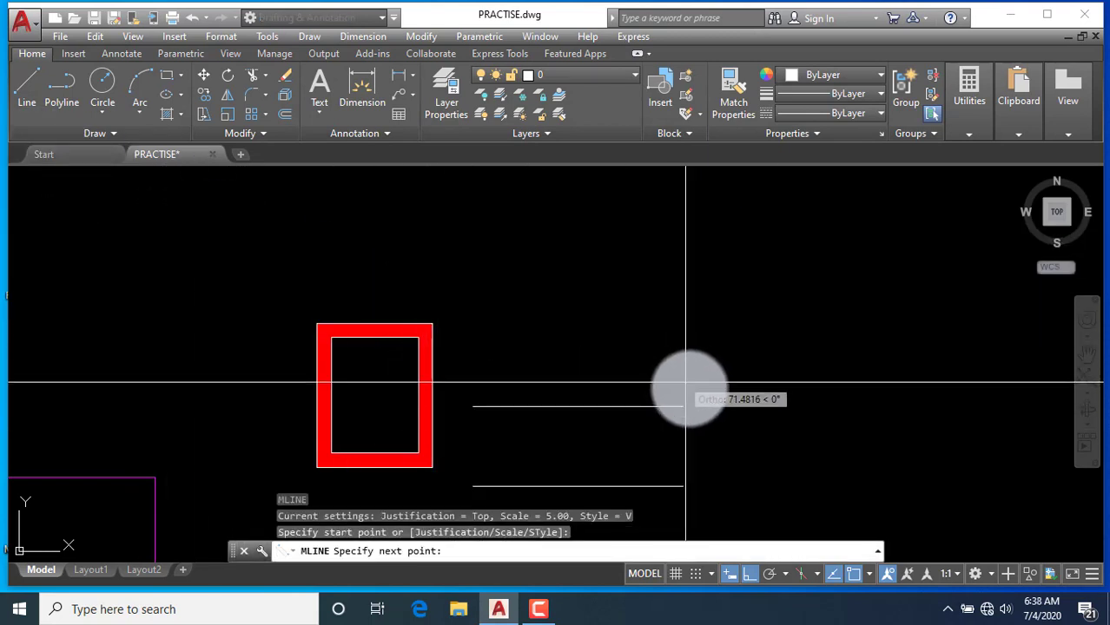
click(697, 386)
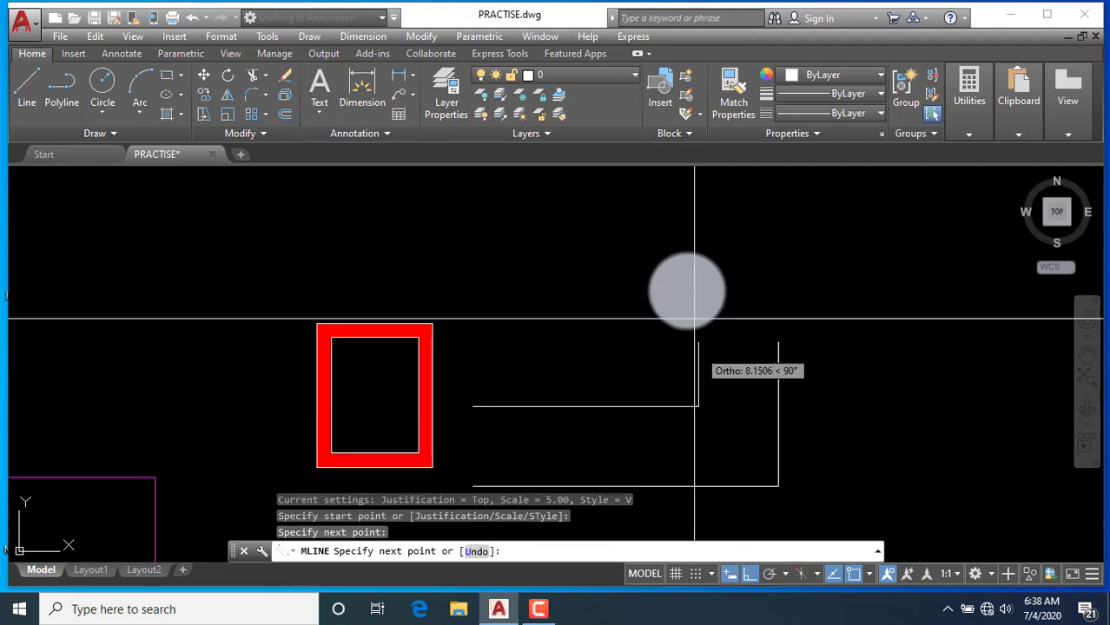
click(703, 222)
key(Return)
scroll(686, 371, down, 3)
scroll(625, 364, up, 2)
scroll(546, 375, down, 2)
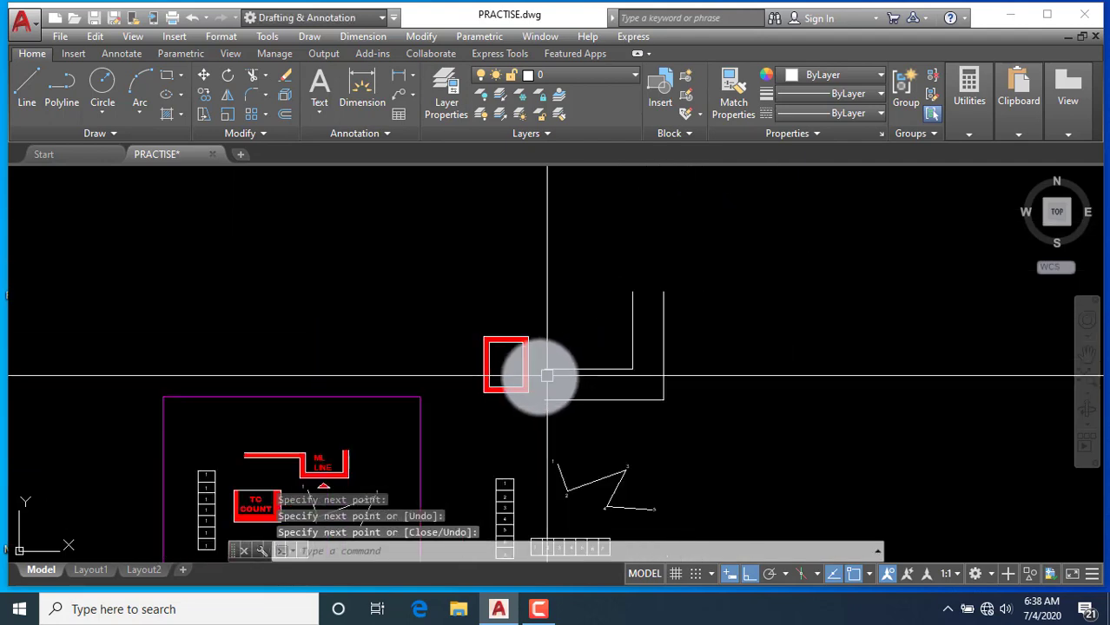
scroll(552, 373, up, 2)
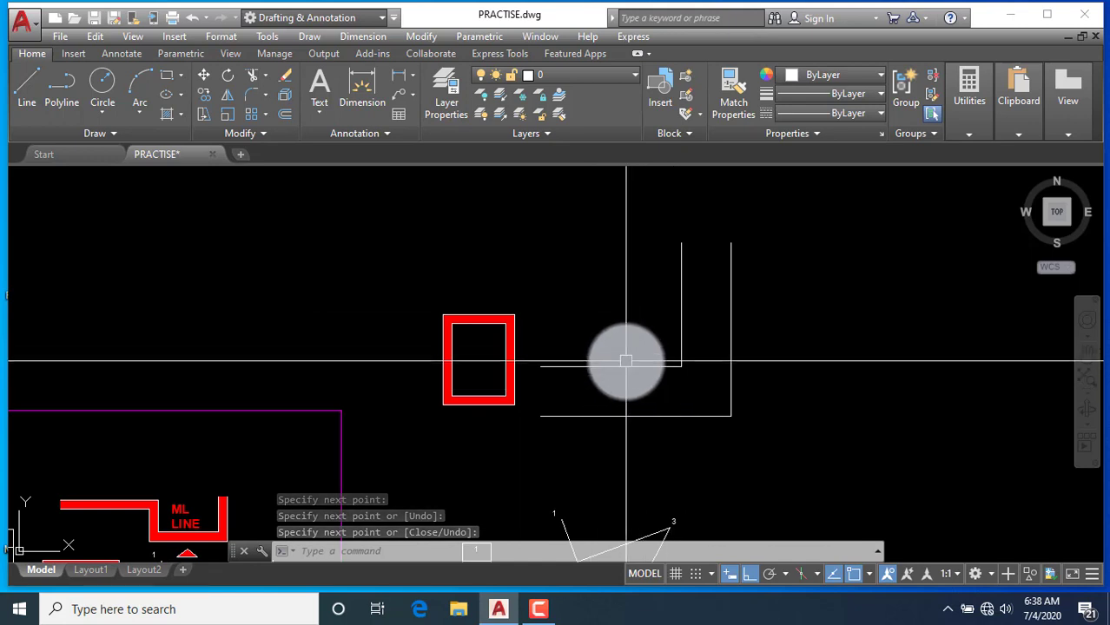
scroll(608, 374, down, 3)
scroll(611, 378, down, 2)
scroll(579, 366, up, 2)
scroll(628, 364, up, 1)
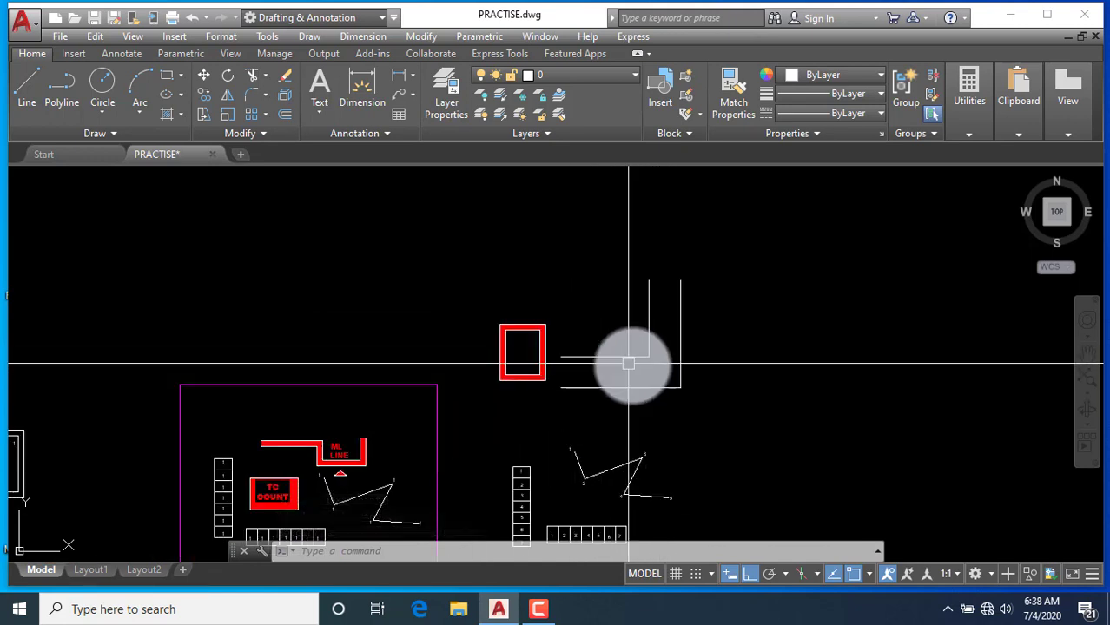
scroll(668, 326, up, 2)
Select the unfilled L-shaped multiline with a crossing window and delete it
scroll(646, 371, down, 2)
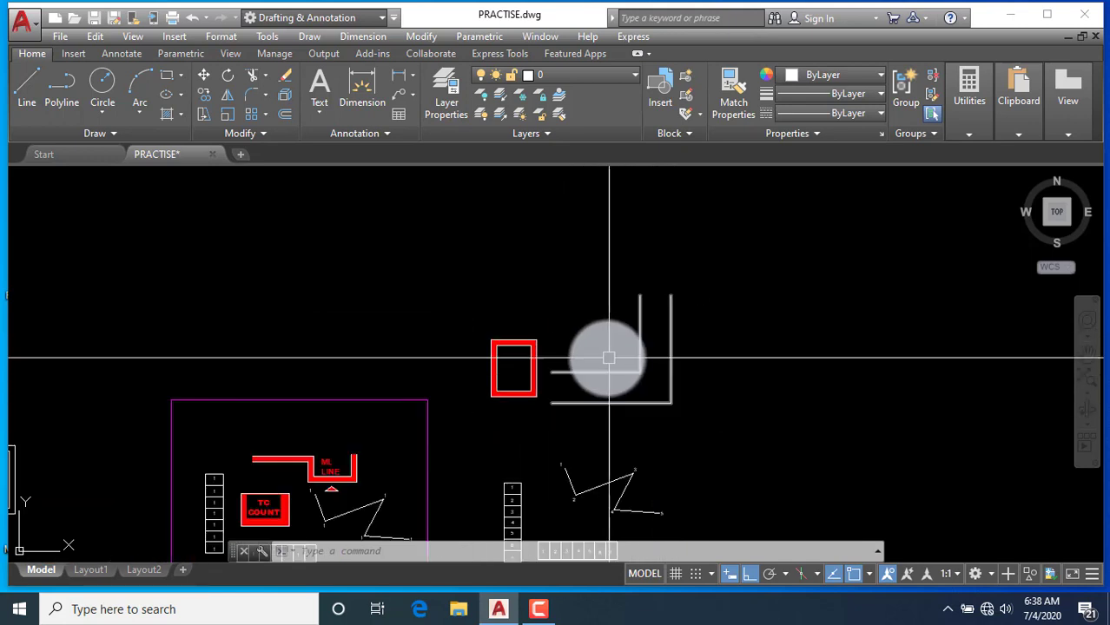
scroll(677, 349, up, 2)
scroll(560, 352, down, 4)
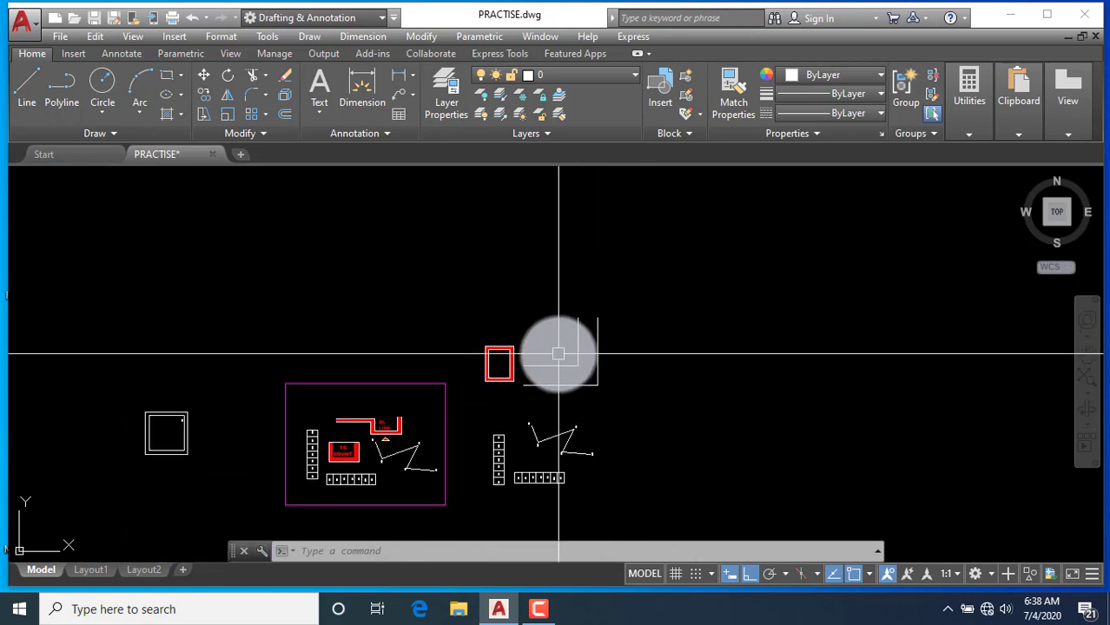
scroll(598, 375, up, 2)
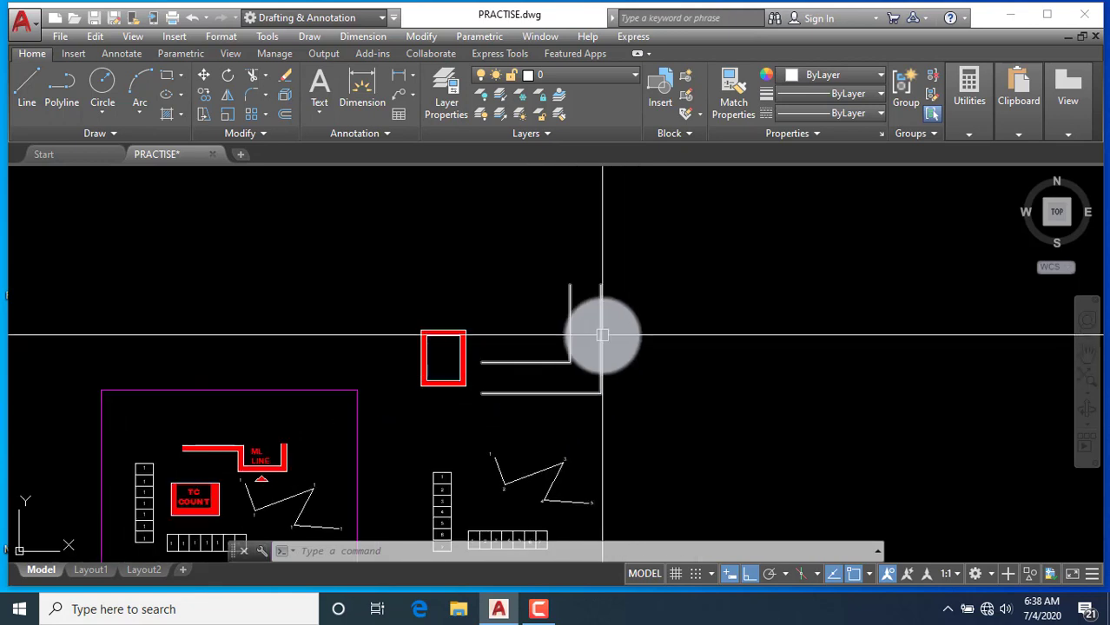
scroll(563, 348, down, 1)
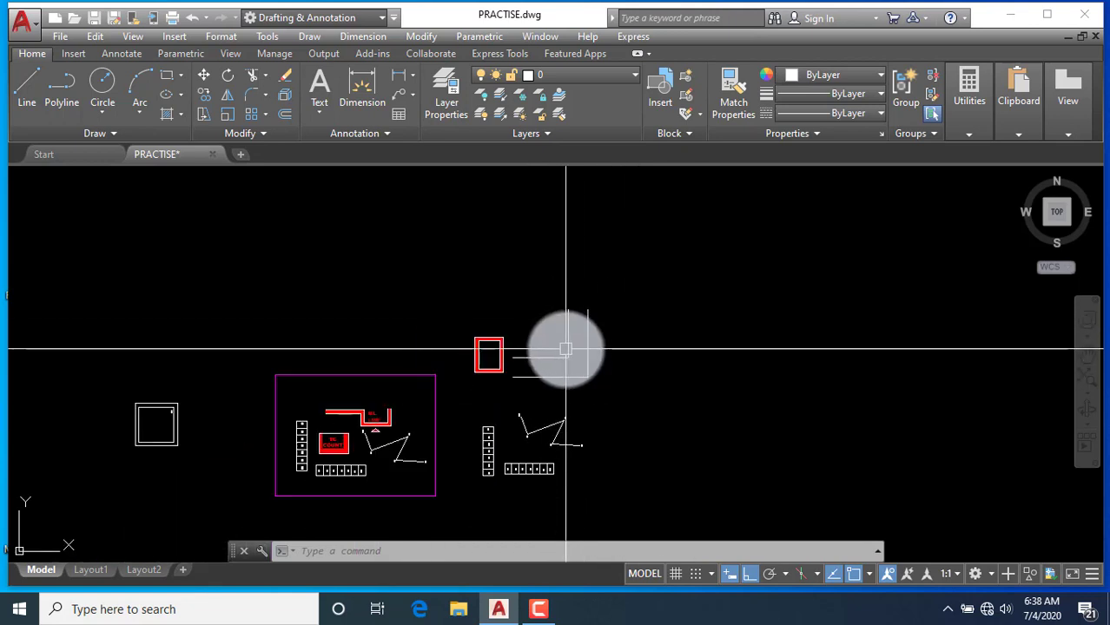
scroll(556, 356, up, 1)
click(644, 396)
click(559, 329)
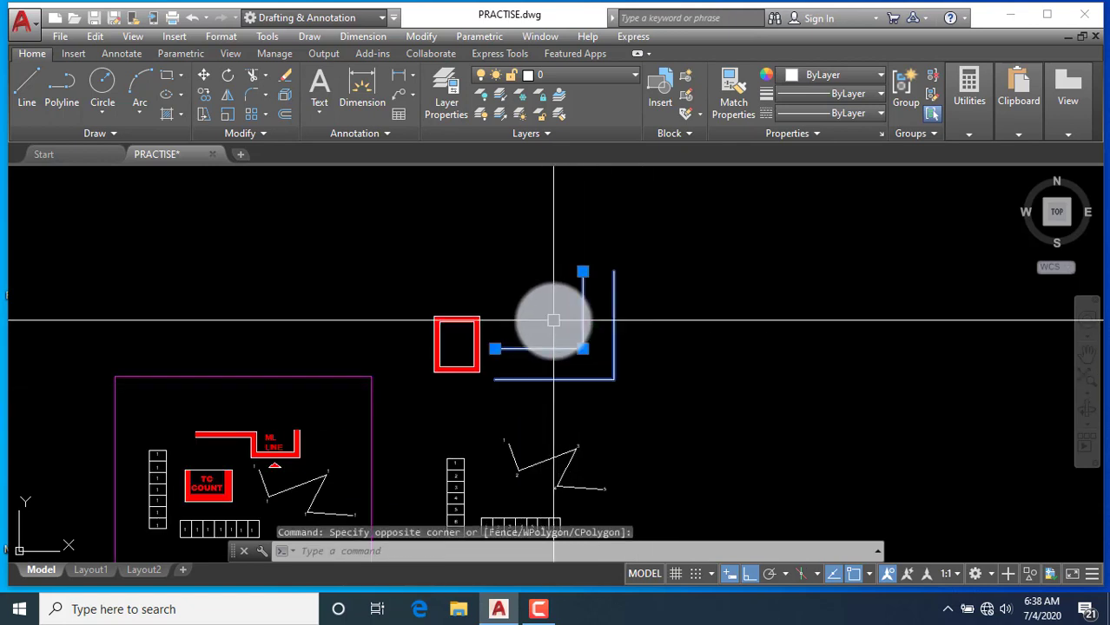
key(Delete)
scroll(540, 348, down, 2)
scroll(483, 396, down, 1)
scroll(384, 459, up, 2)
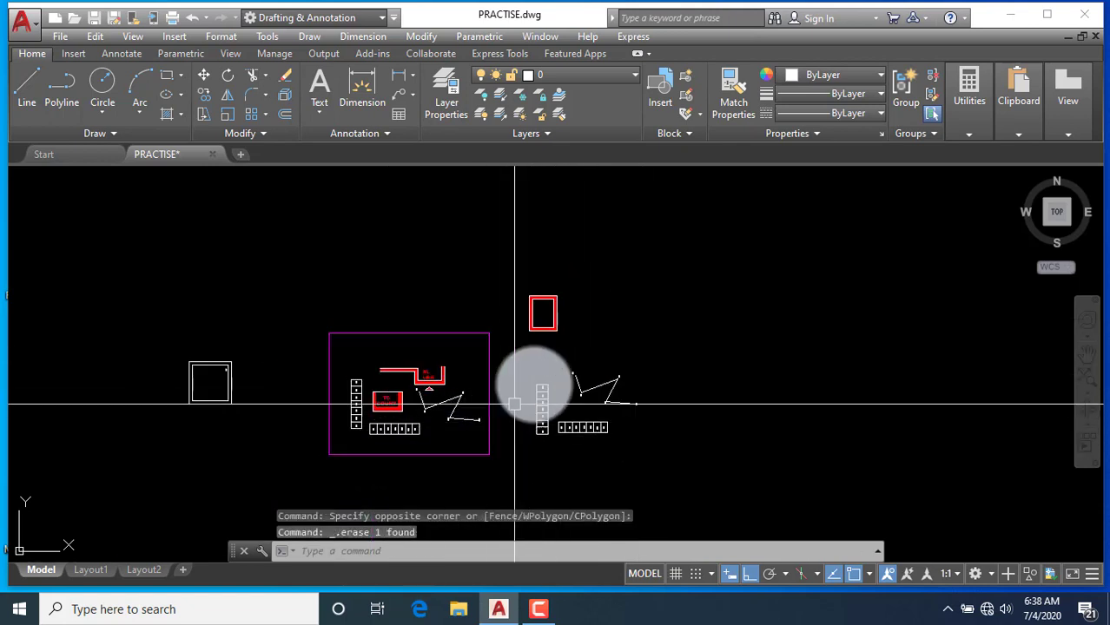
scroll(447, 398, up, 2)
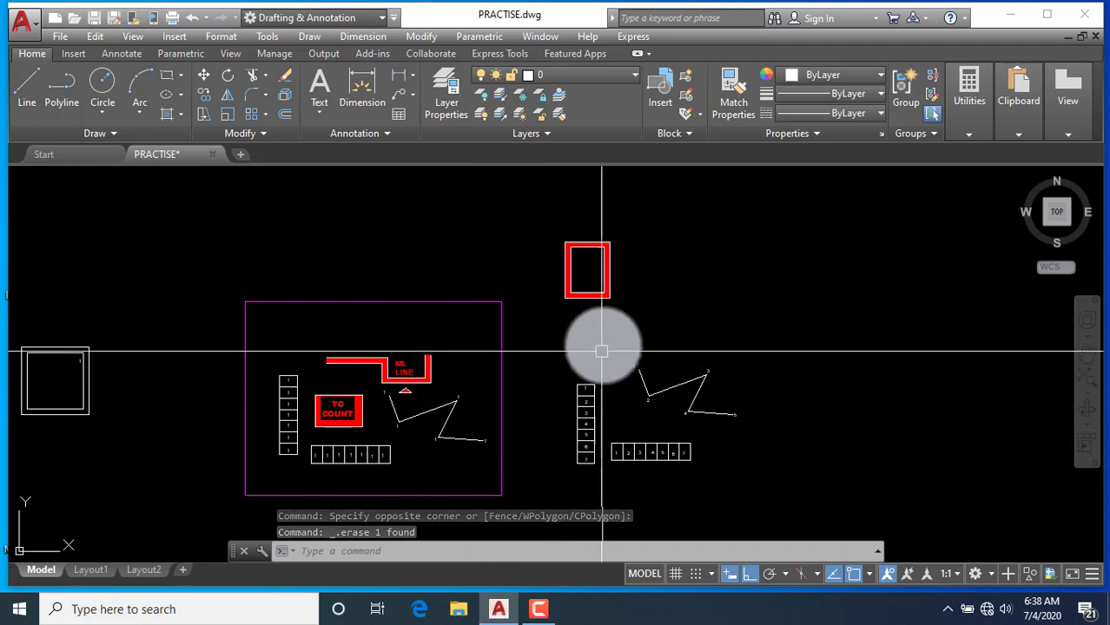
scroll(592, 304, up, 3)
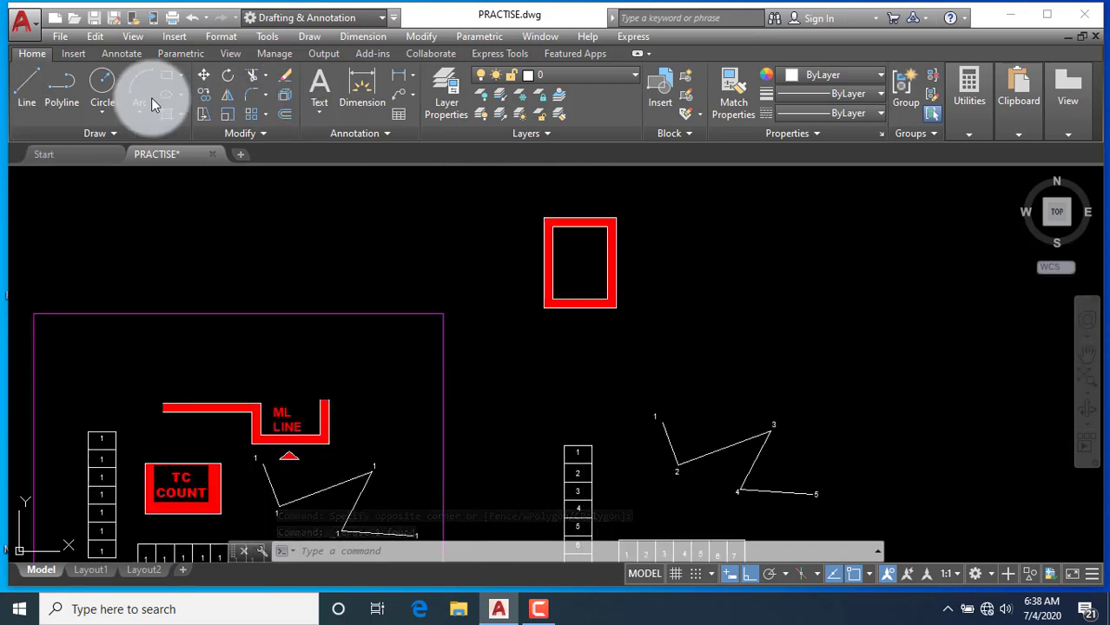
Draw a short horizontal line just below the red rectangle
click(31, 96)
click(577, 349)
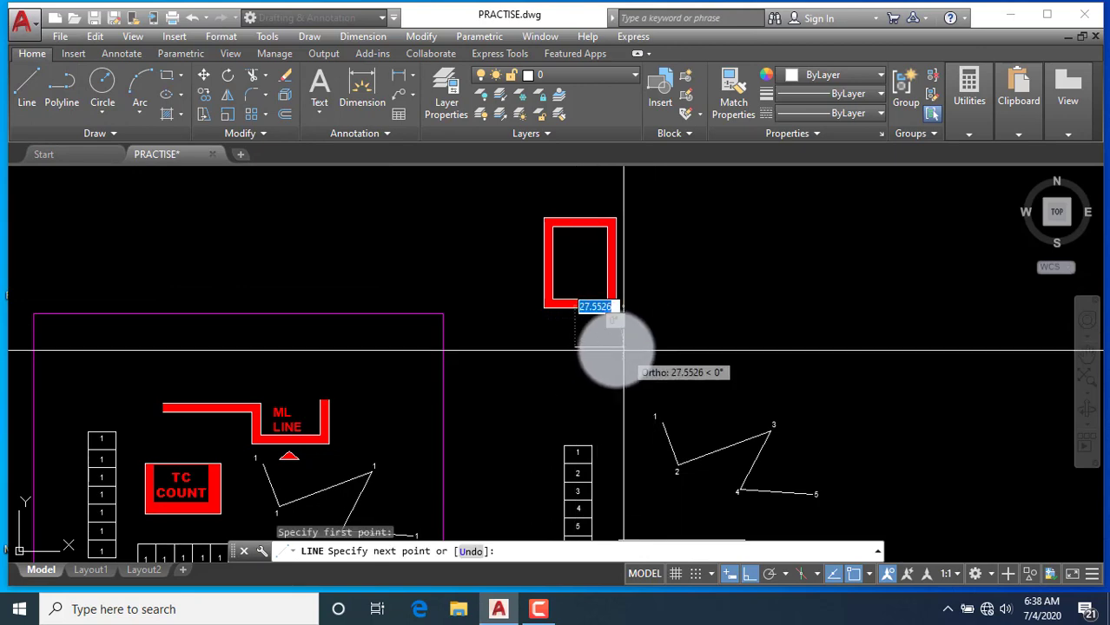
click(612, 346)
right_click(648, 324)
click(682, 333)
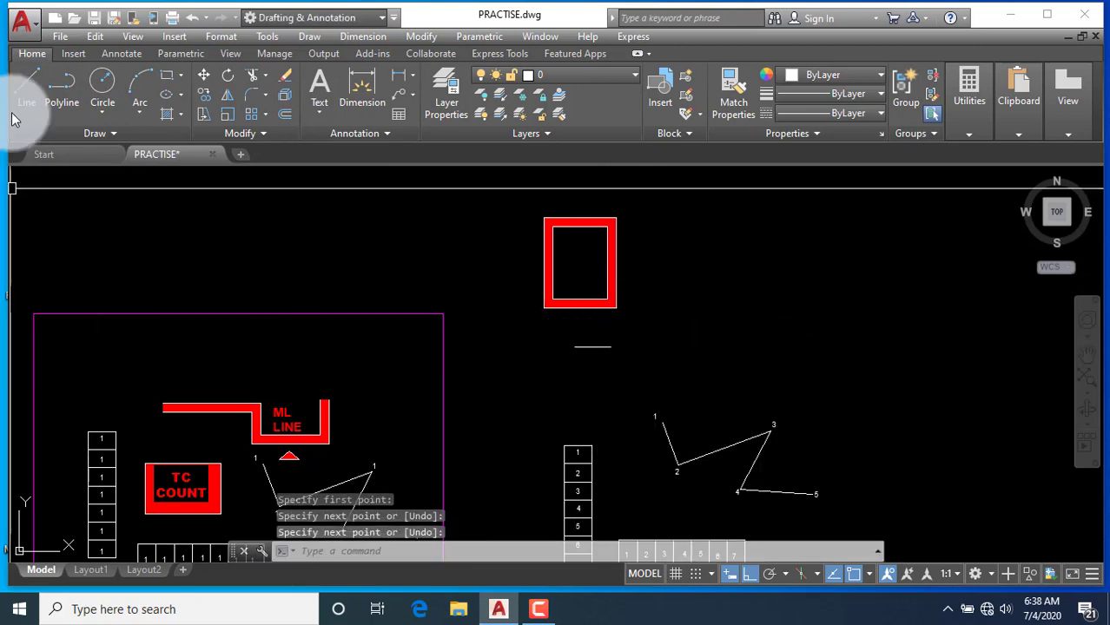
Draw two triangle sides meeting at an apex above the base
click(26, 102)
scroll(555, 320, up, 2)
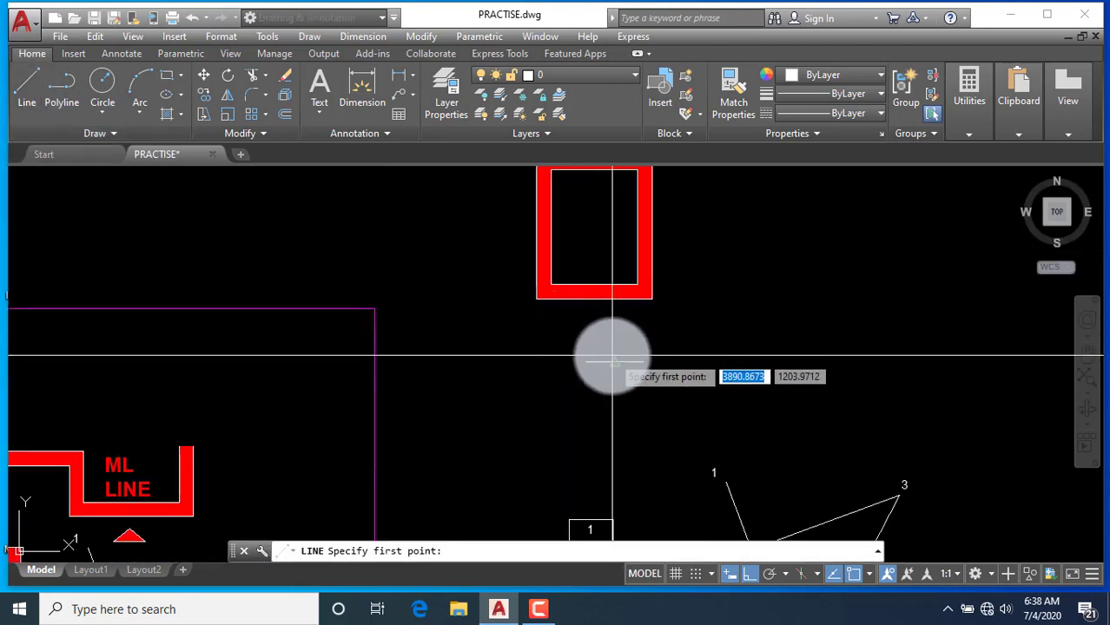
click(612, 359)
scroll(591, 358, up, 2)
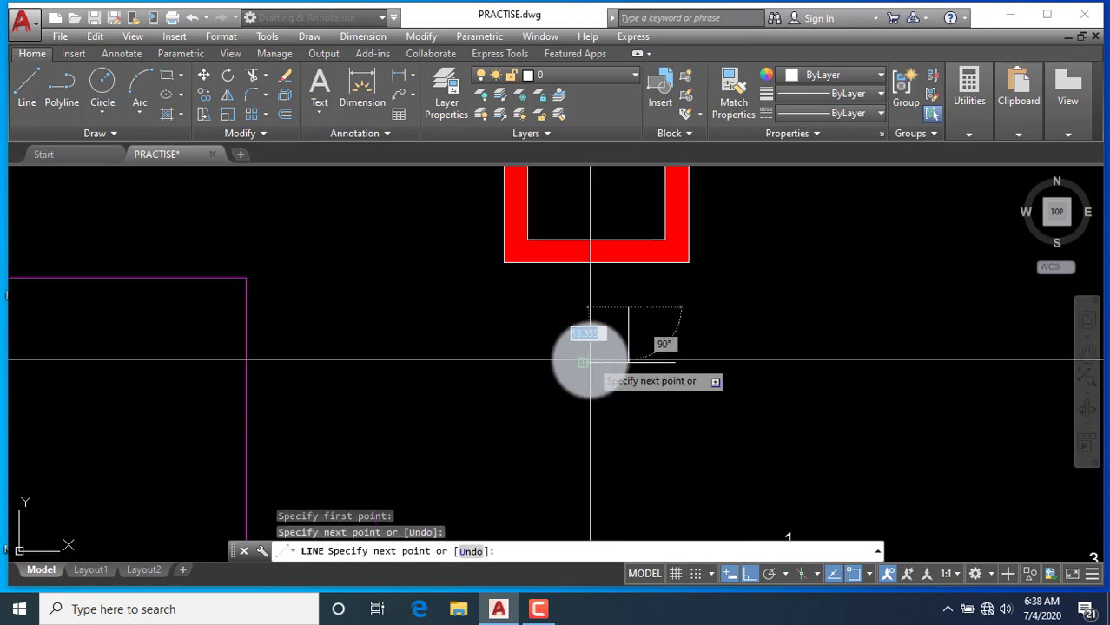
click(590, 359)
click(608, 292)
key(Return)
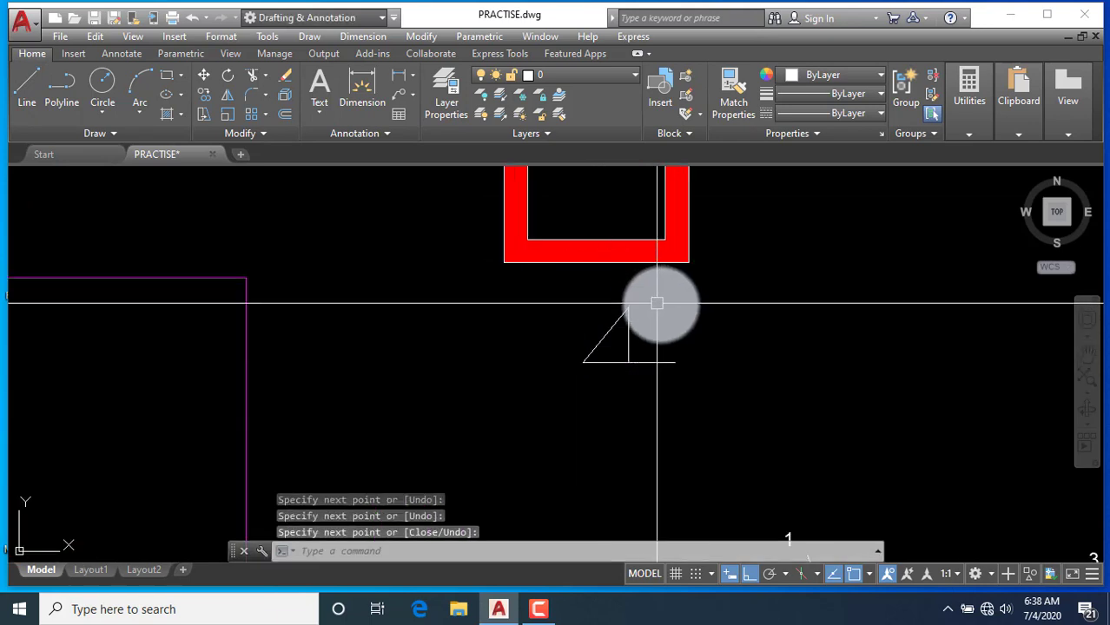
Add the side from the apex to the base's right end and erase the extra vertical line
right_click(724, 249)
click(703, 14)
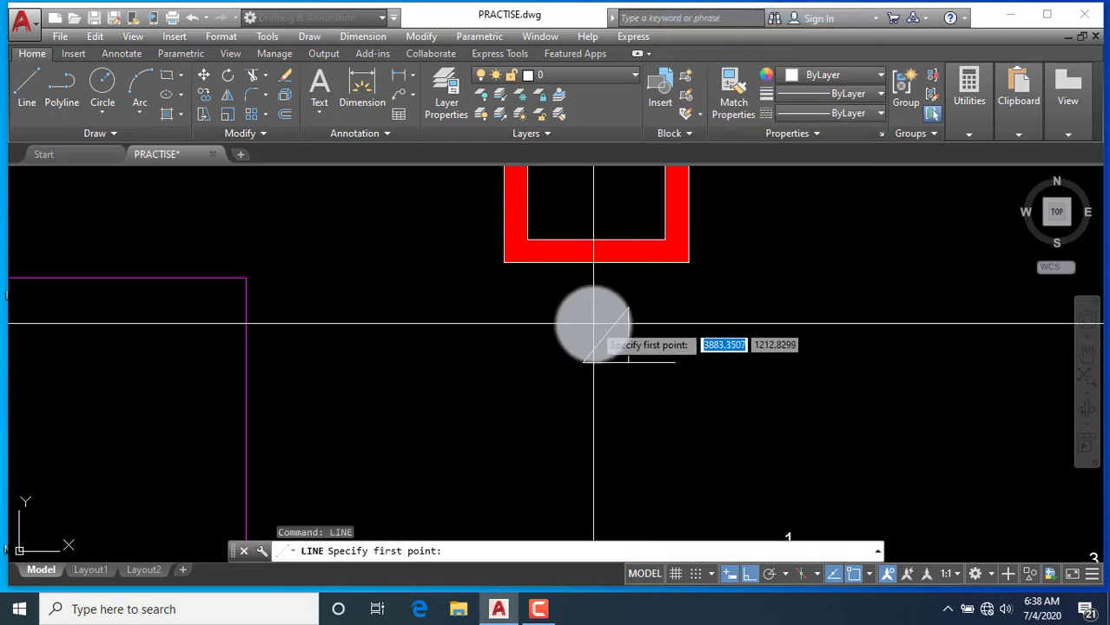
click(628, 308)
click(674, 363)
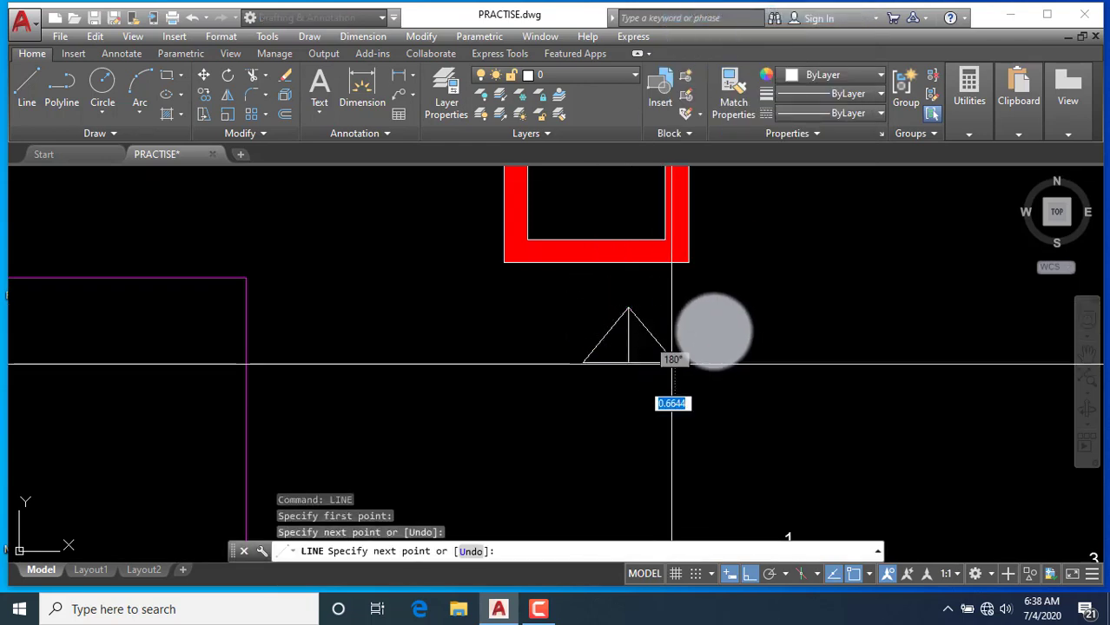
right_click(734, 328)
click(752, 339)
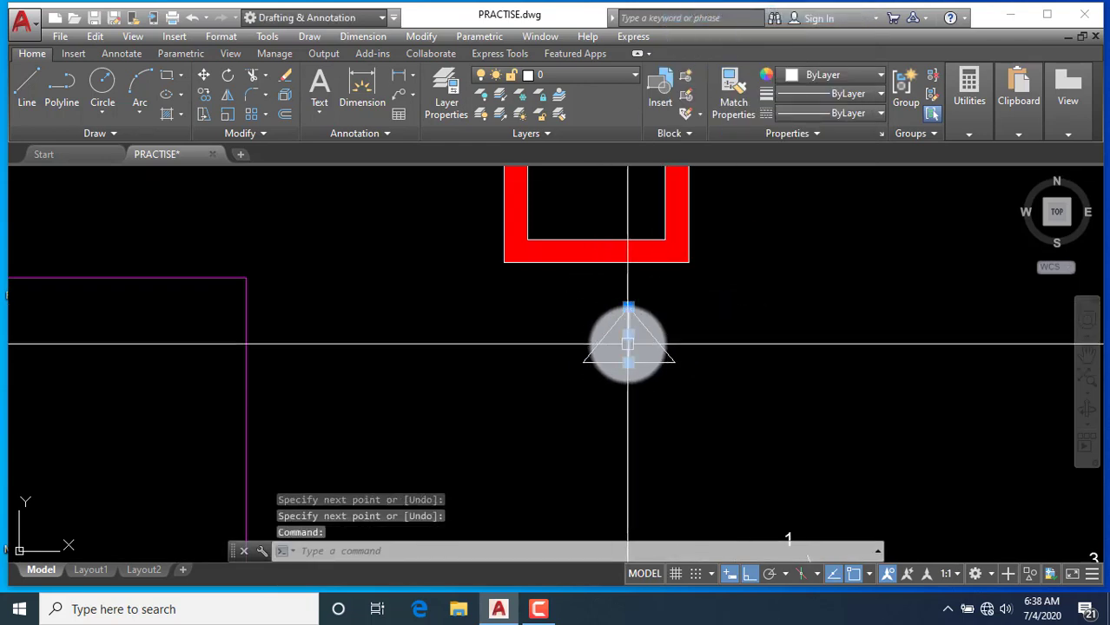
key(Delete)
Hatch the triangle's interior with solid red, then pan to centre both shapes
text(h)
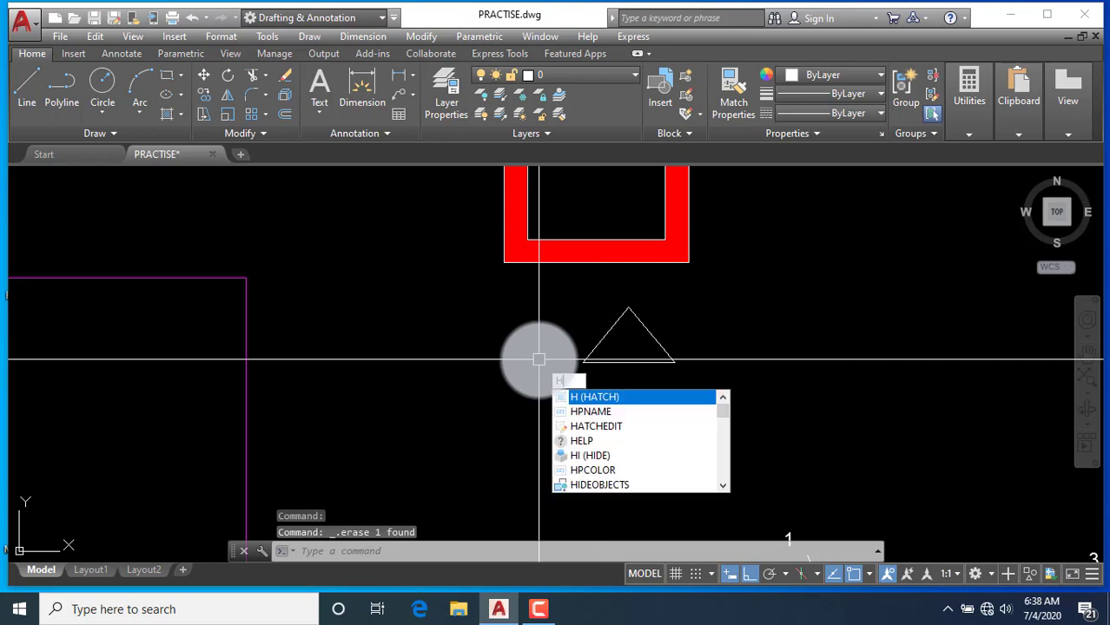
key(Return)
click(153, 96)
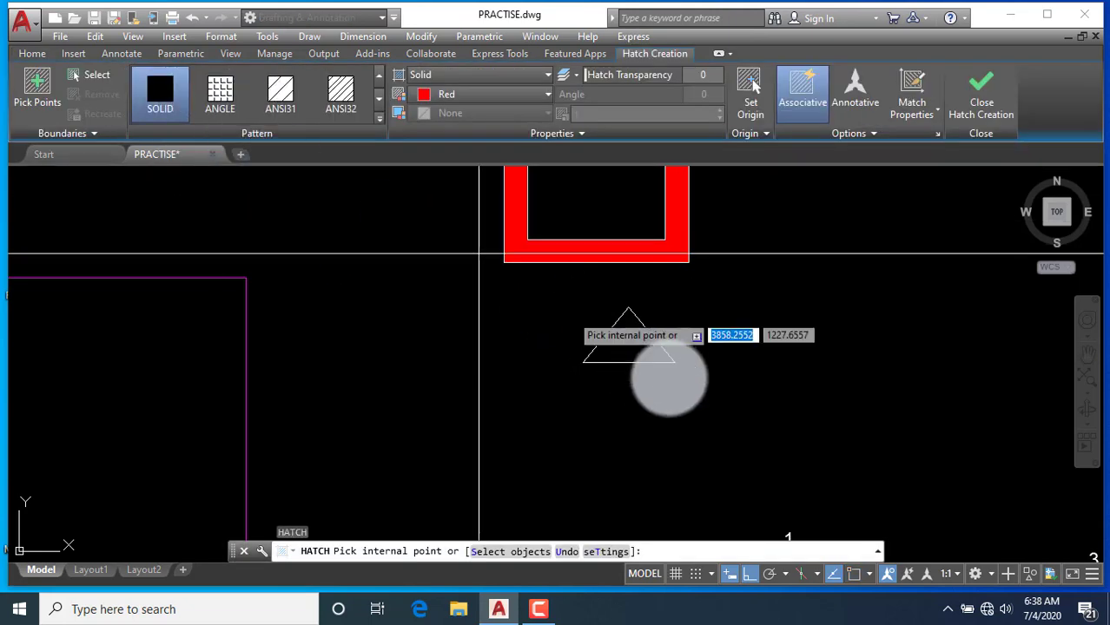
click(627, 337)
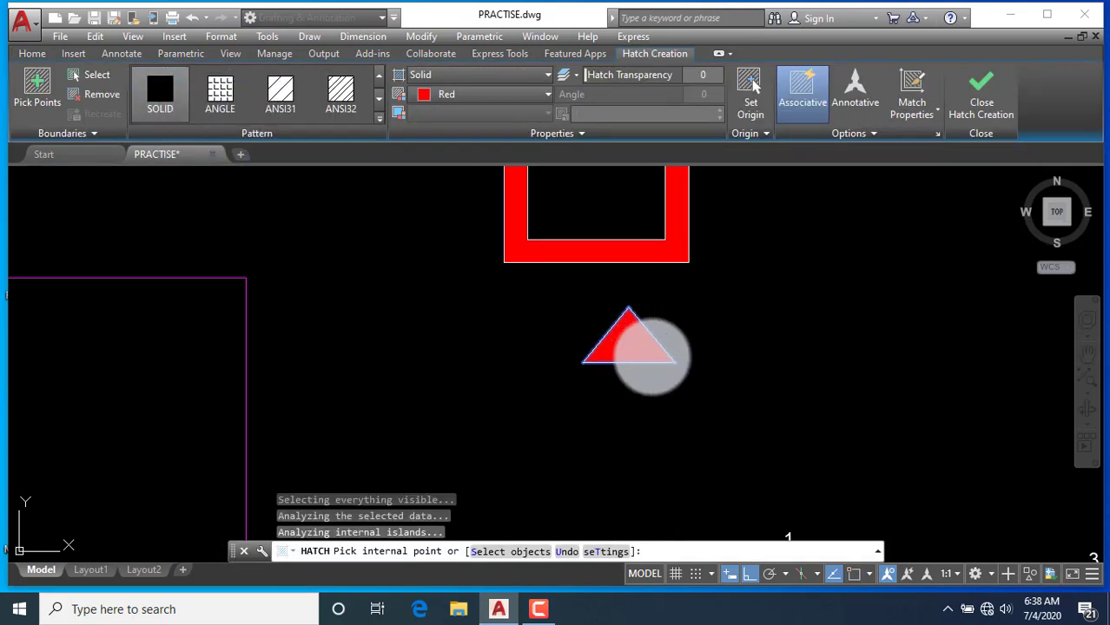
key(Escape)
scroll(489, 375, down, 4)
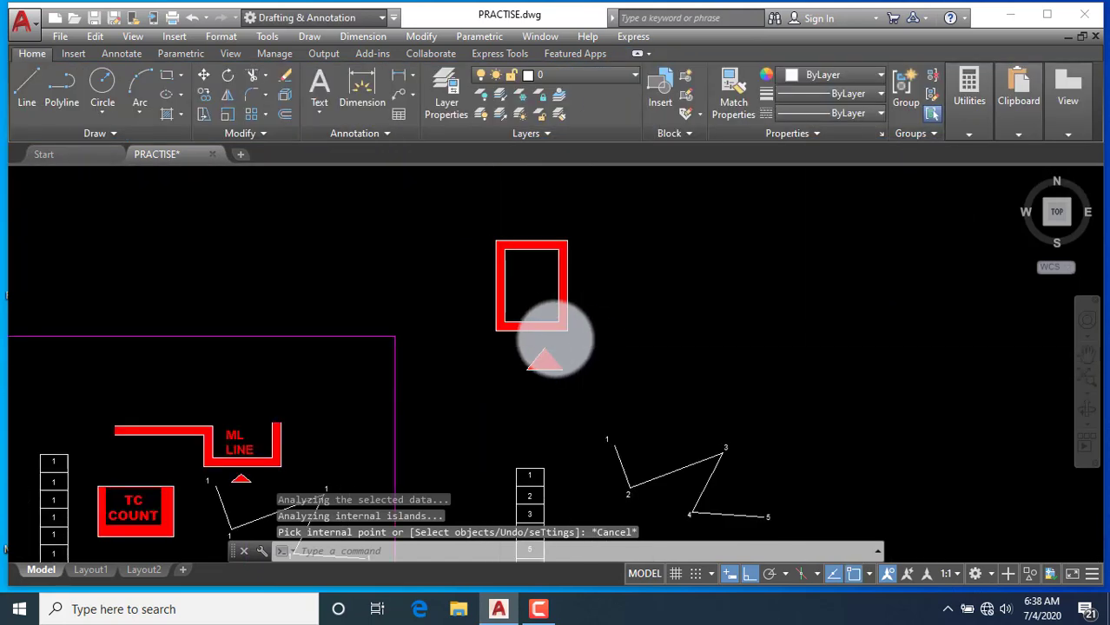
scroll(550, 335, up, 2)
middle_drag(553, 393, 544, 415)
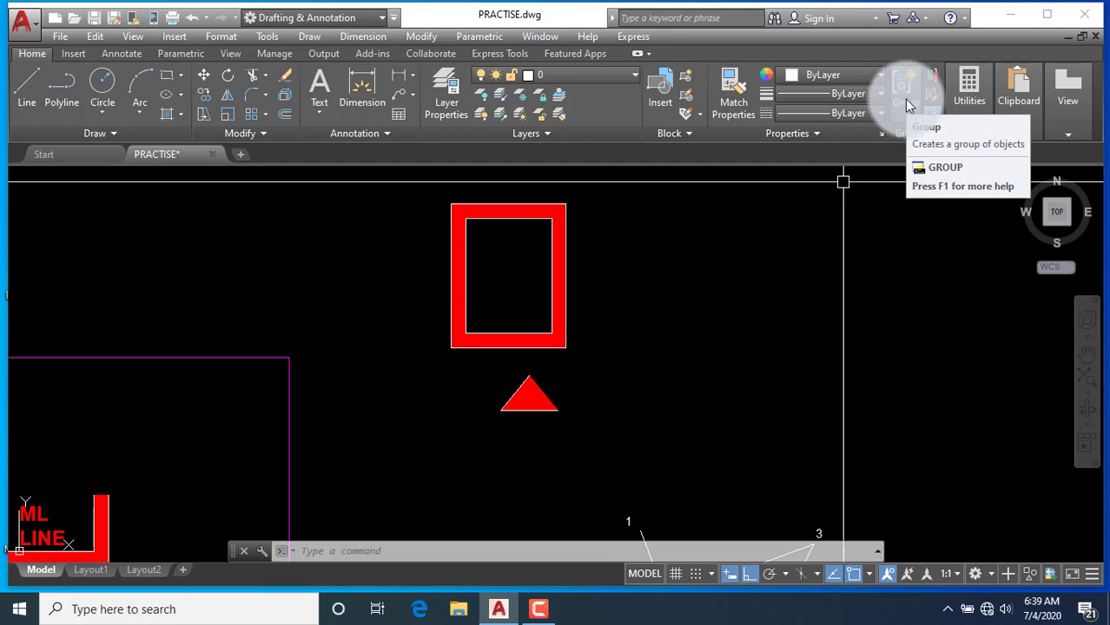
Group the red rectangle and the triangle with the G command
click(762, 422)
text(G)
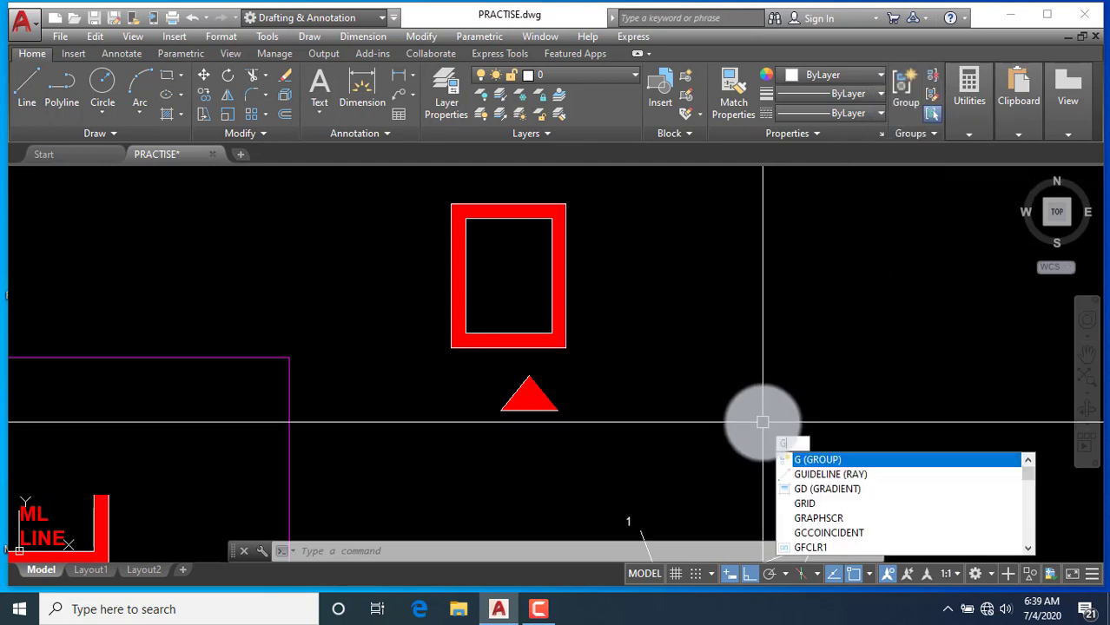
key(Return)
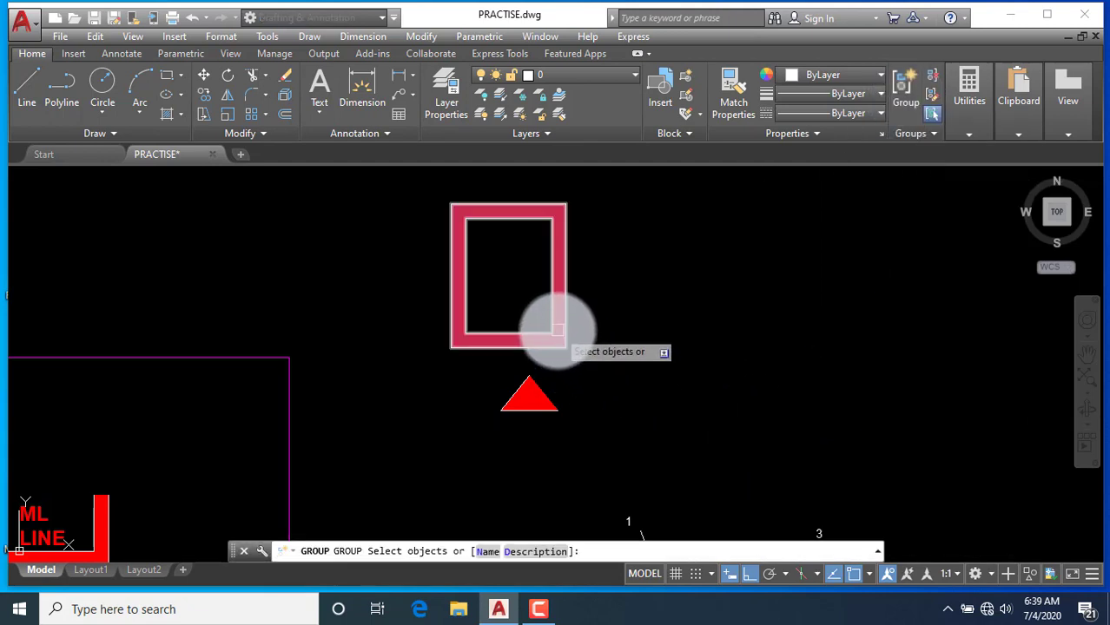
click(550, 329)
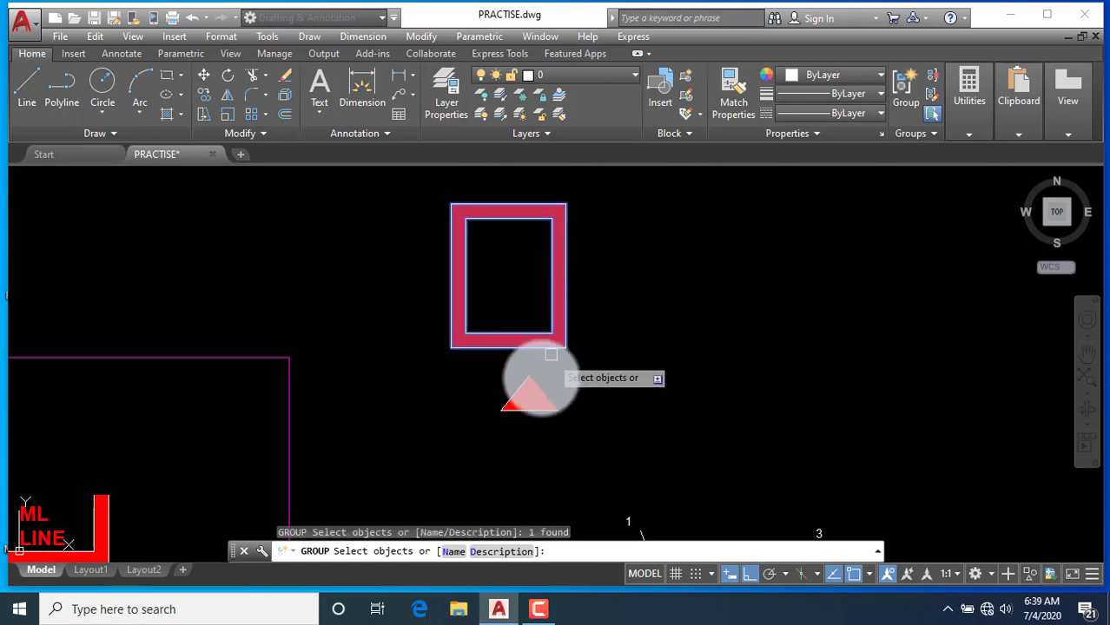
click(574, 434)
click(495, 397)
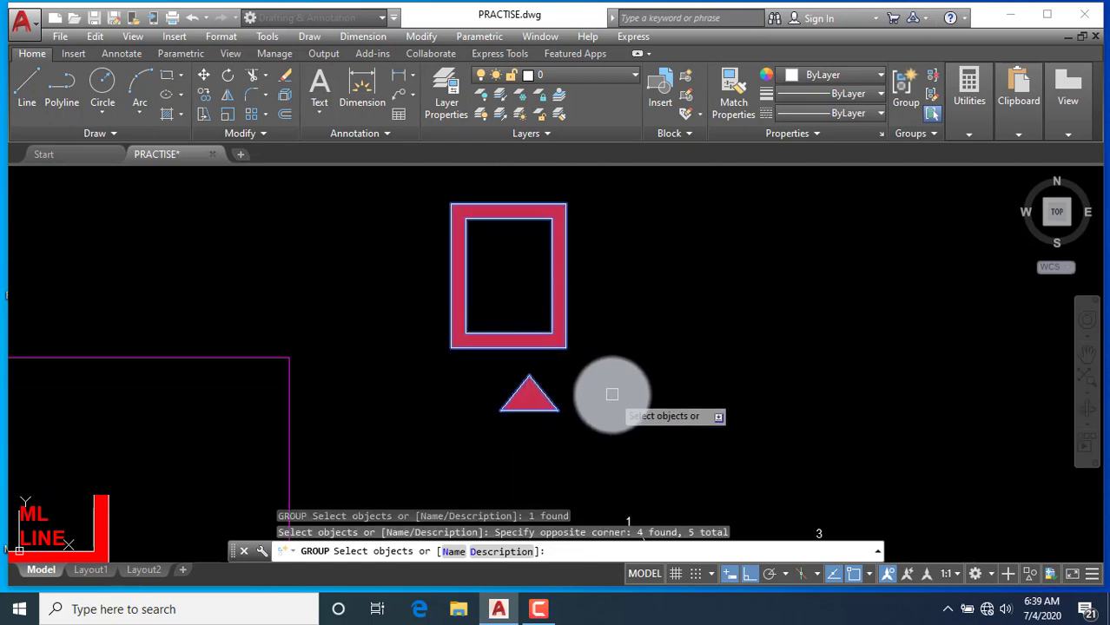
key(Return)
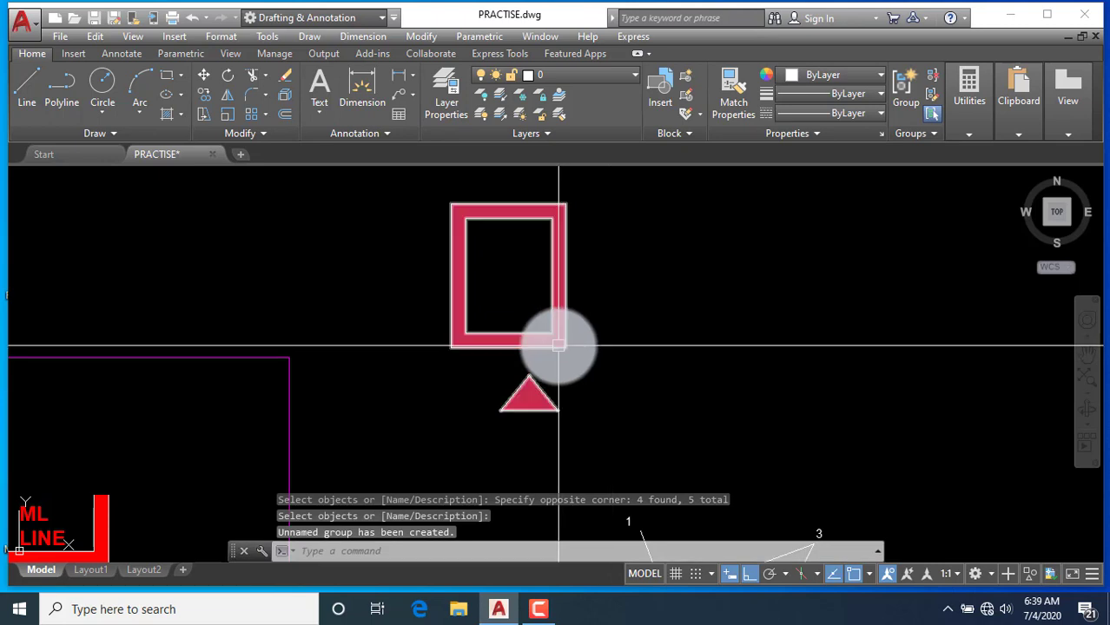
Test the group by deleting it and undoing, twice
click(561, 343)
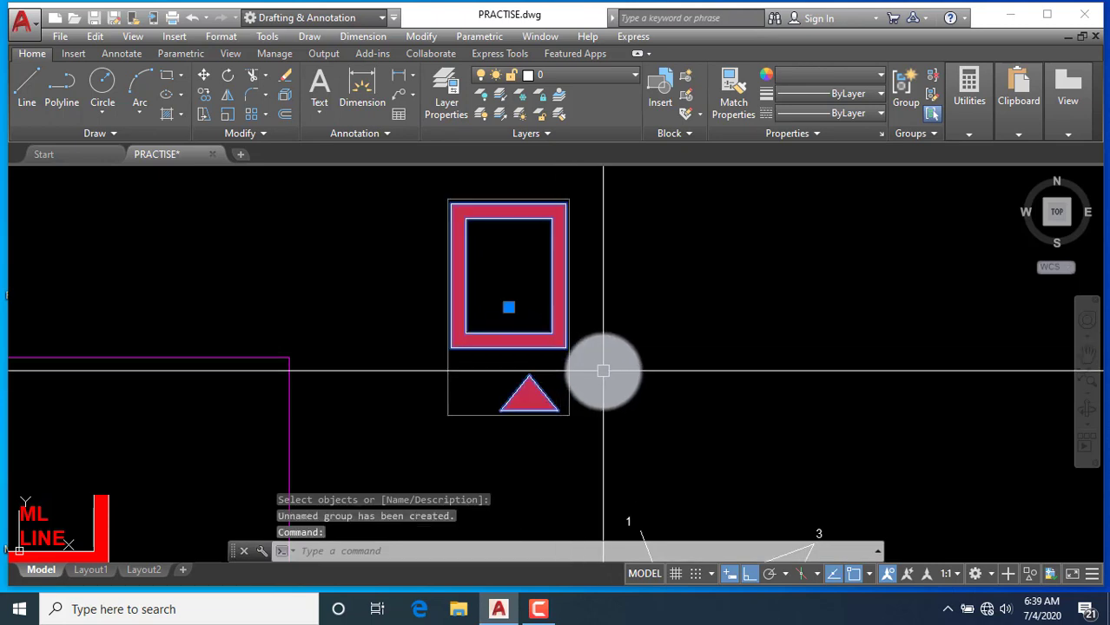
key(Delete)
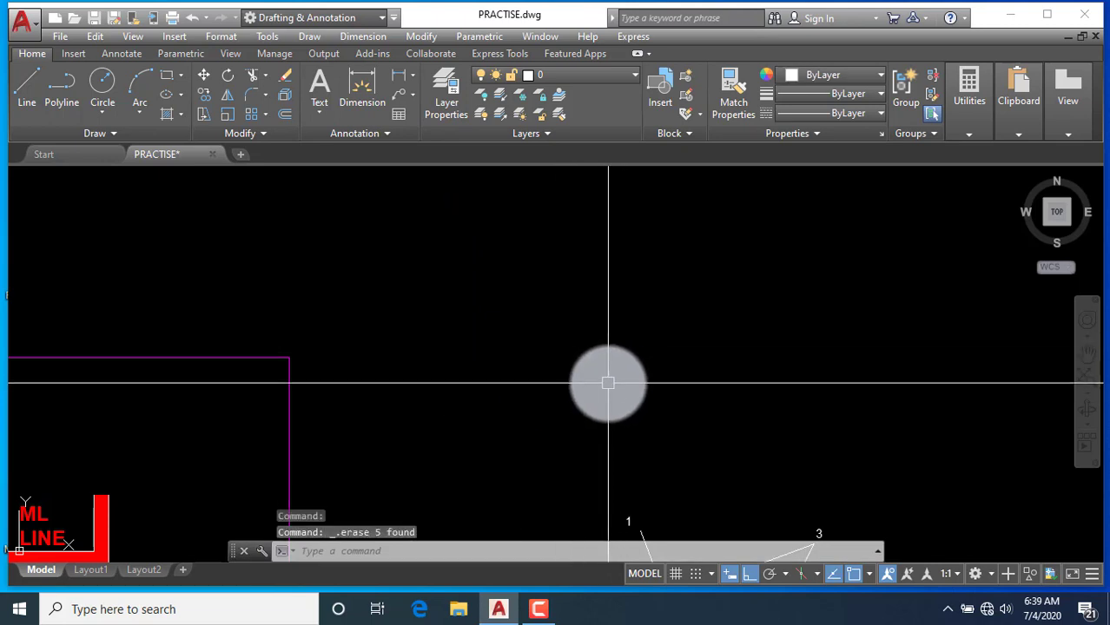
key(ctrl+z)
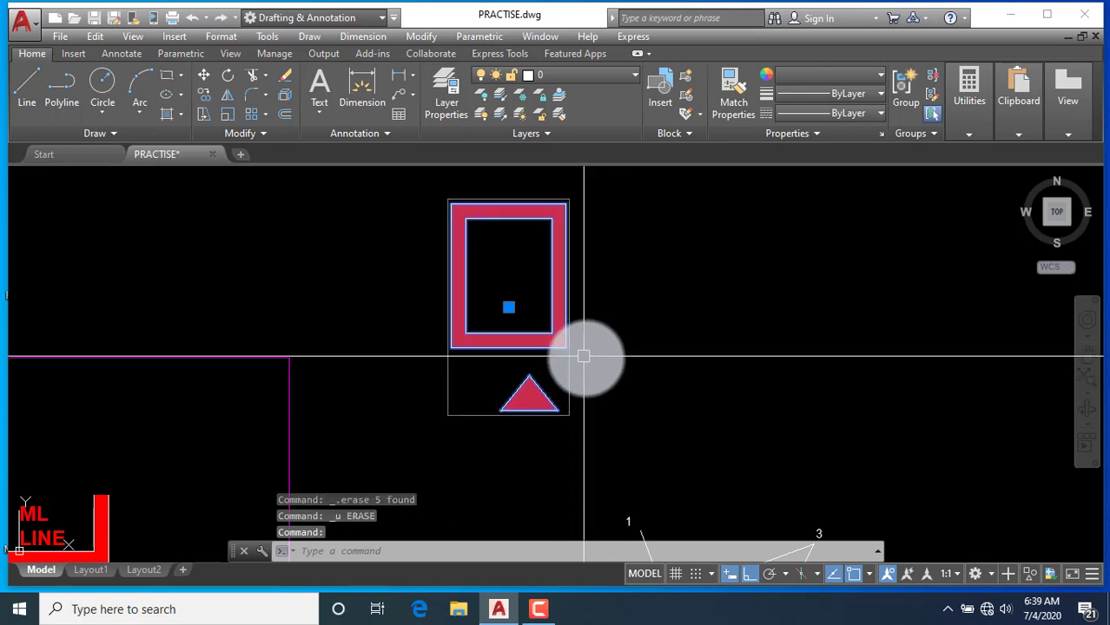
key(Delete)
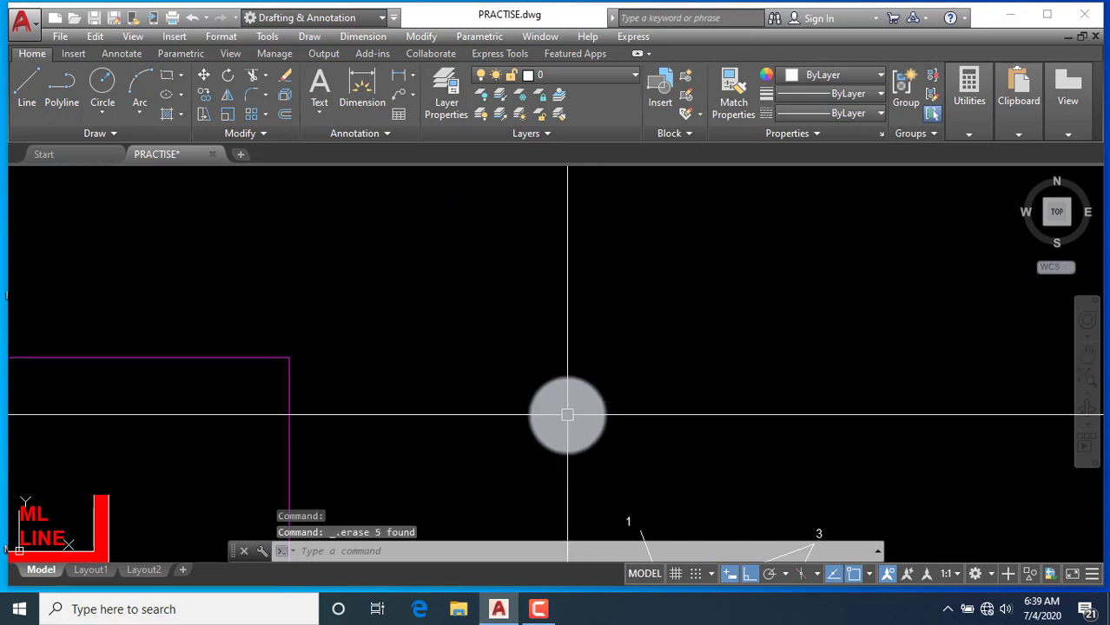
key(ctrl+z)
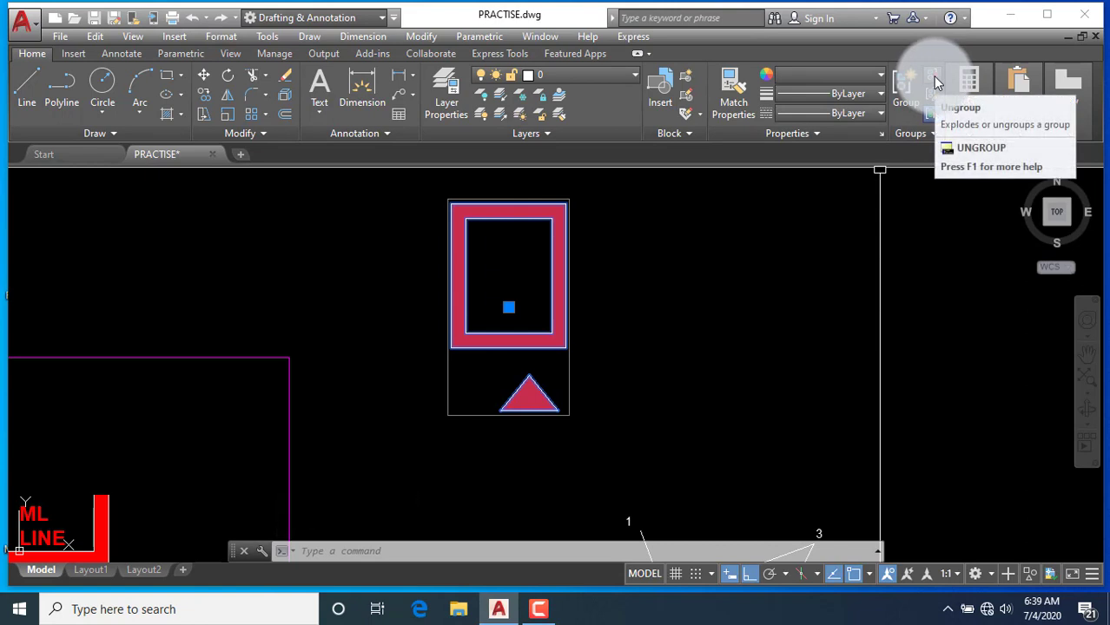
Ungroup the shapes and confirm the triangle selects on its own
click(936, 82)
click(527, 409)
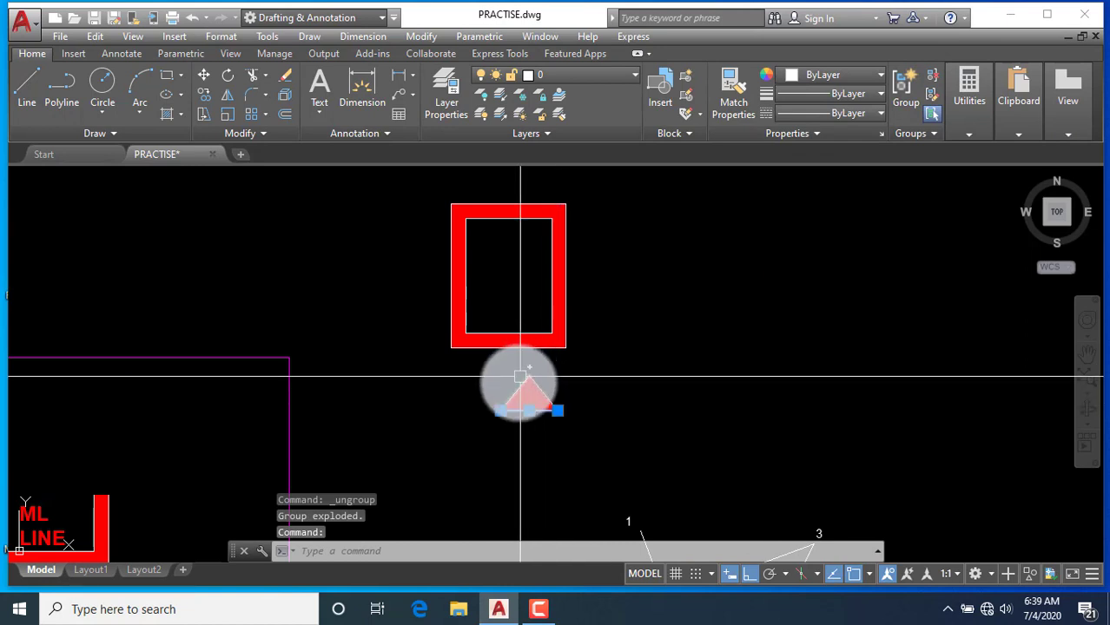
scroll(512, 408, down, 3)
key(Escape)
Zoom around the drawing to view the zigzag polyline and its copy labelled 1 to 5
scroll(512, 408, up, 2)
scroll(500, 410, down, 3)
scroll(498, 410, down, 4)
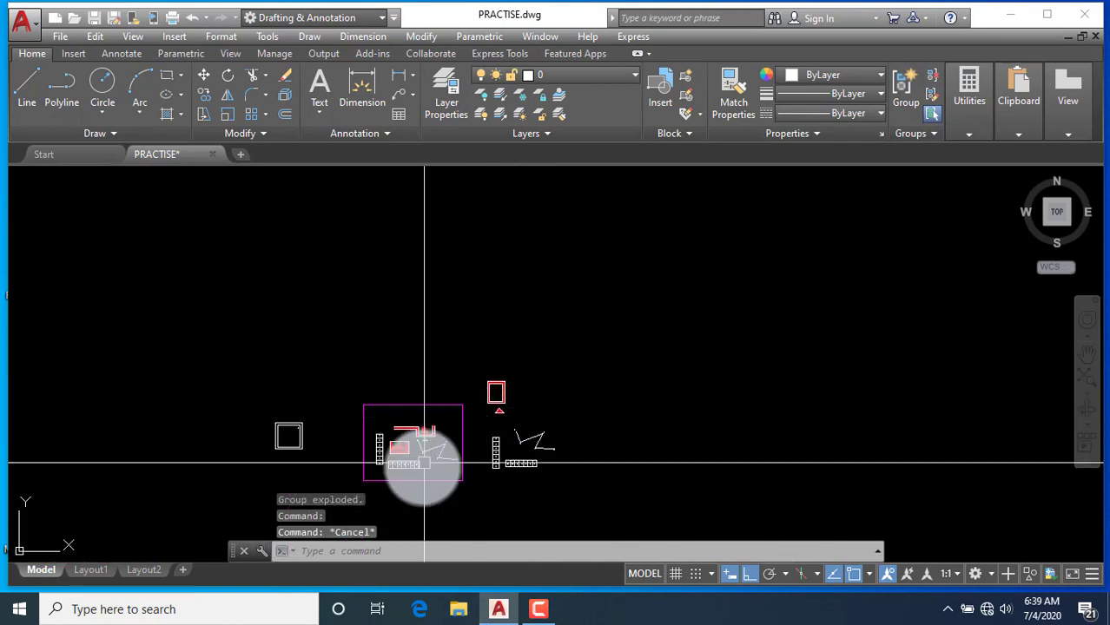
scroll(426, 462, up, 4)
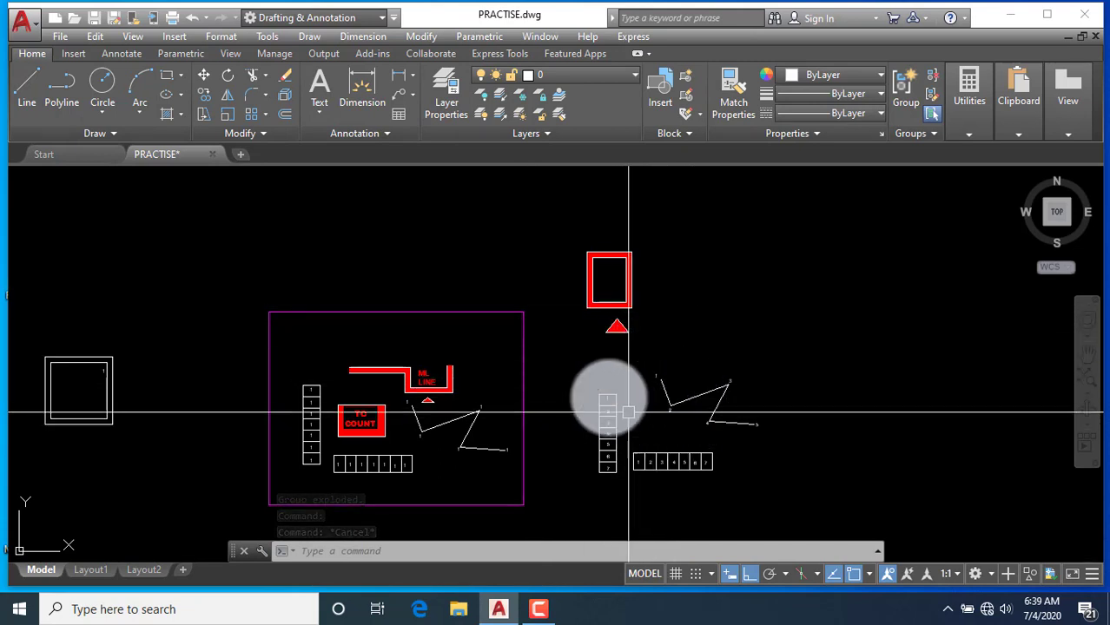
scroll(593, 319, up, 2)
scroll(634, 336, down, 2)
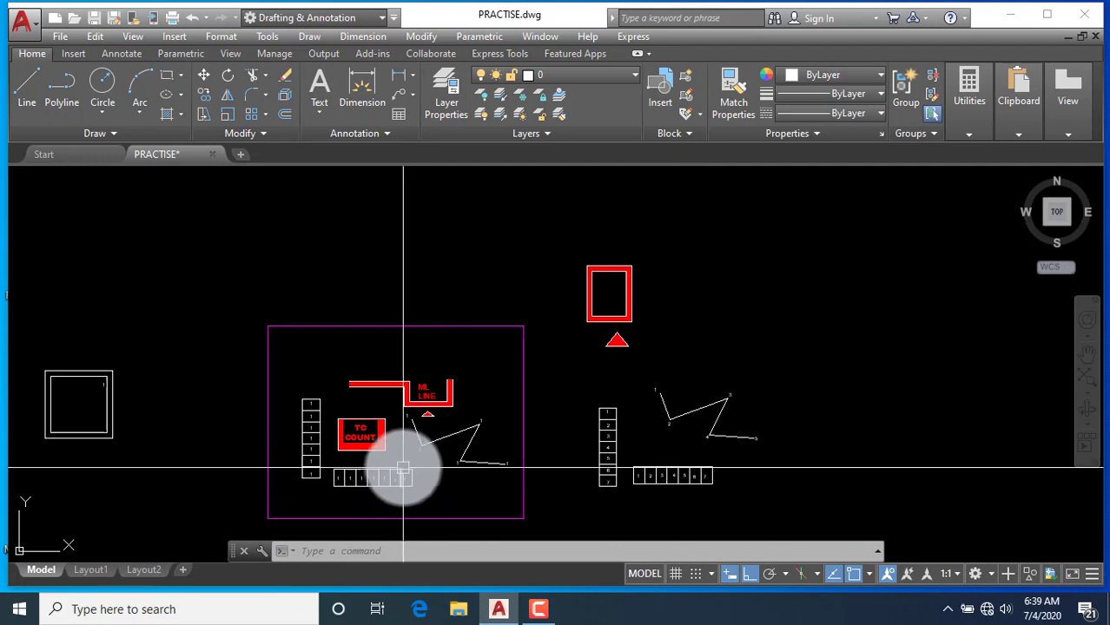
scroll(425, 478, down, 2)
scroll(373, 448, up, 4)
scroll(334, 408, down, 1)
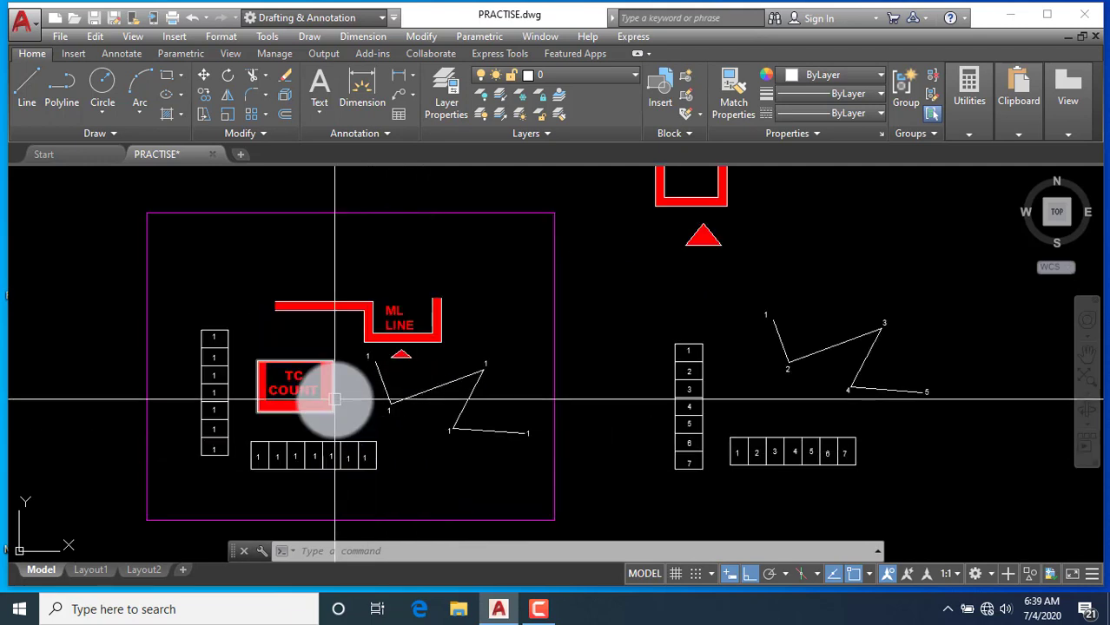
scroll(343, 400, down, 1)
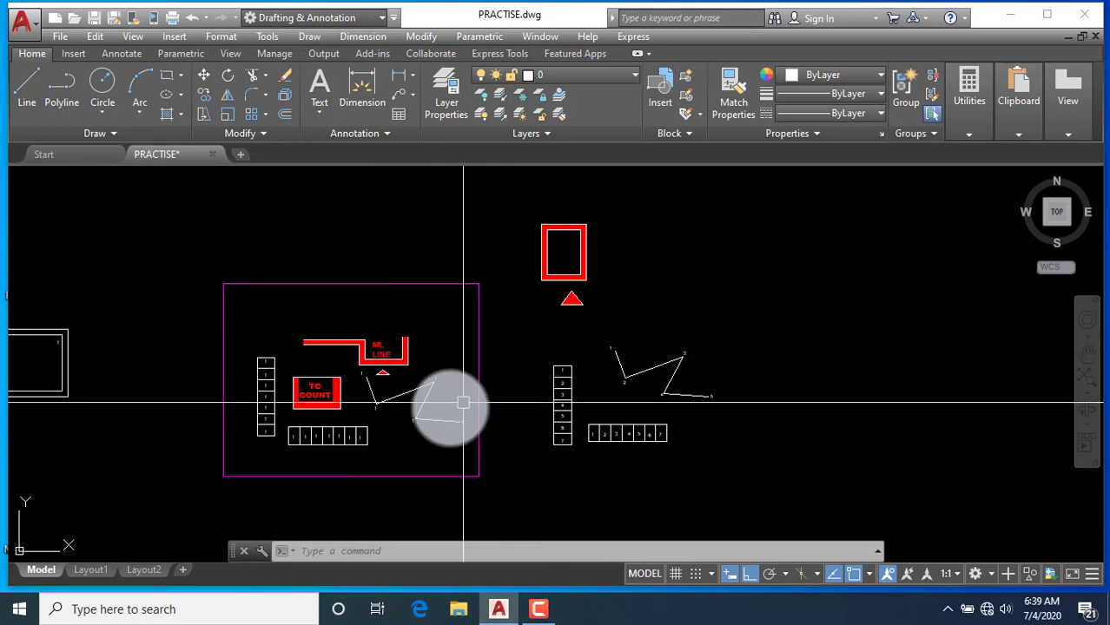
scroll(382, 421, up, 2)
scroll(383, 427, down, 2)
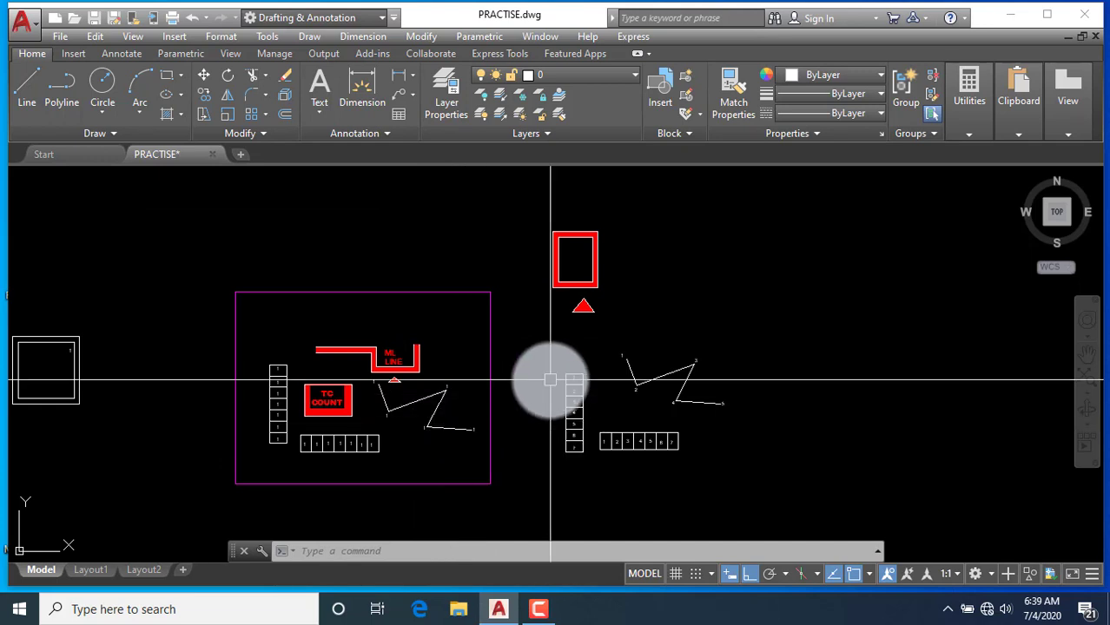
scroll(395, 423, up, 2)
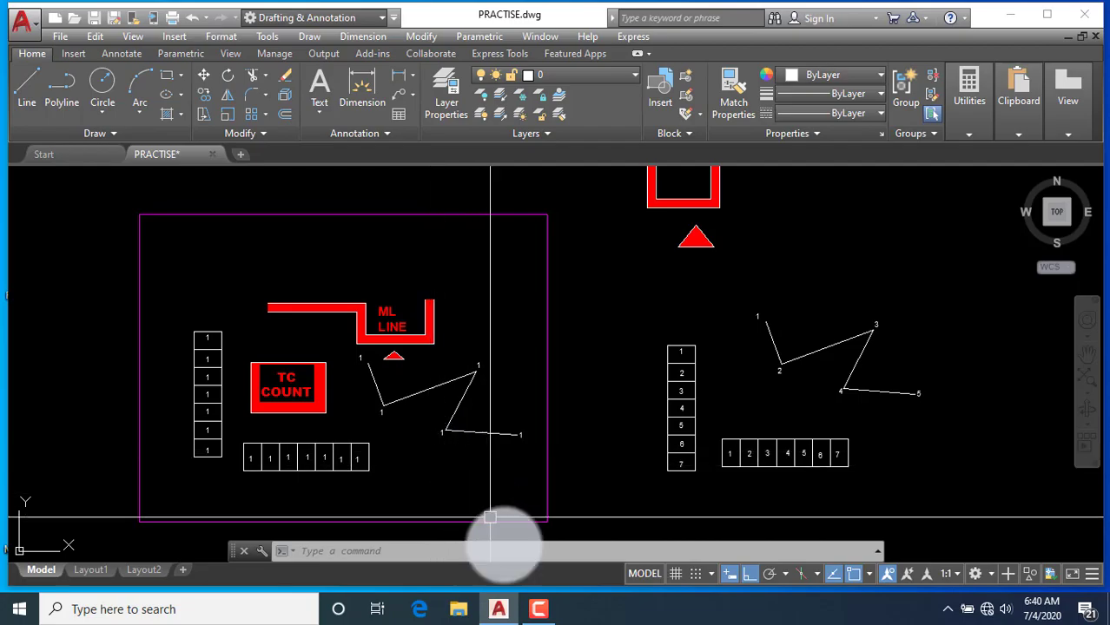
Stop the screen recording from the taskbar
click(539, 609)
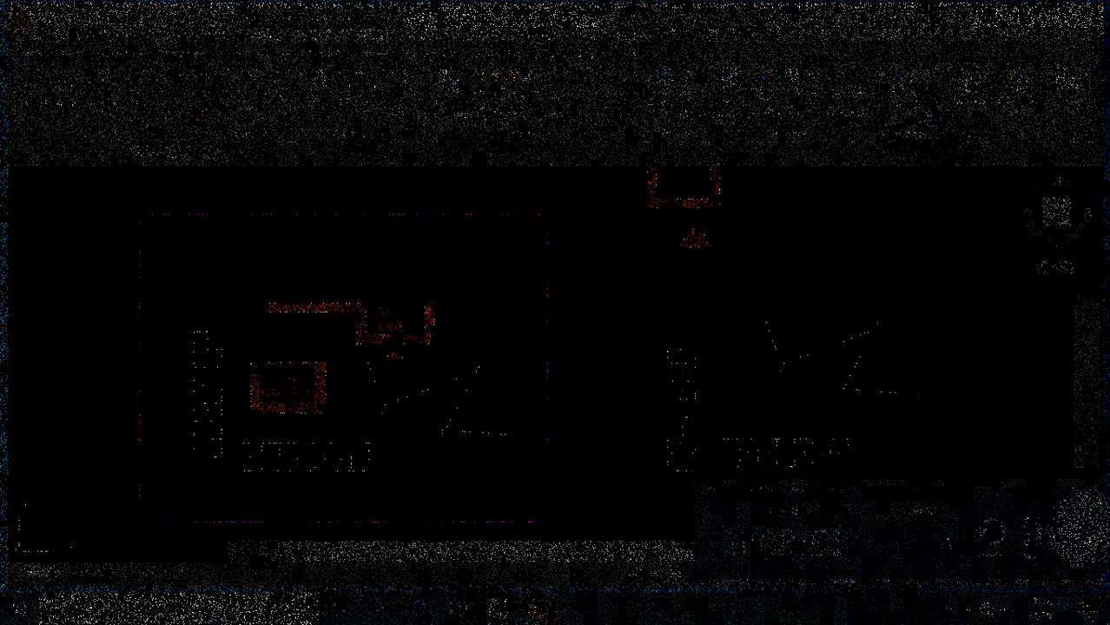